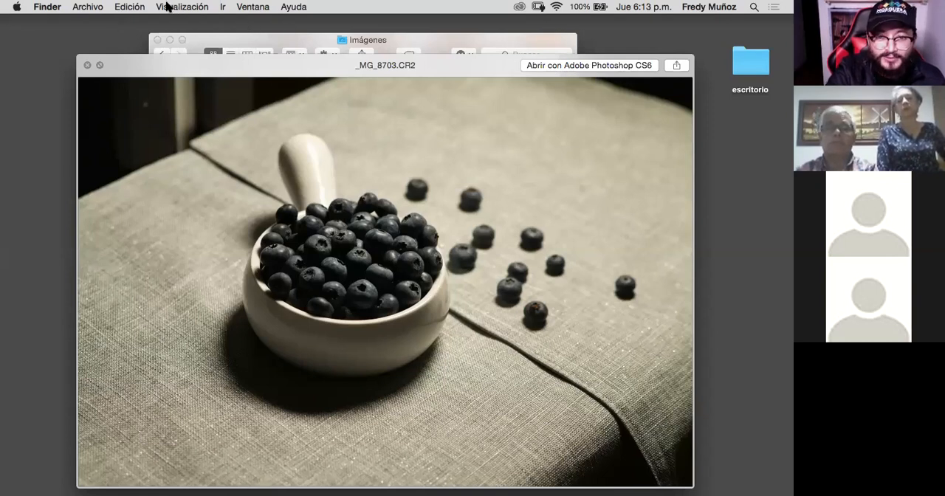
- Preview the raw photo _MG_8703.CR2 of the blueberry bowl at large size
key(space)
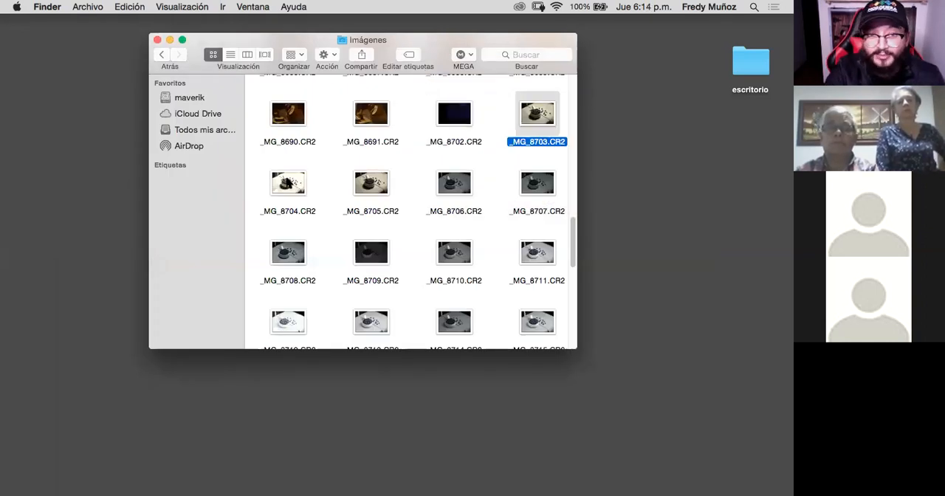
key(space)
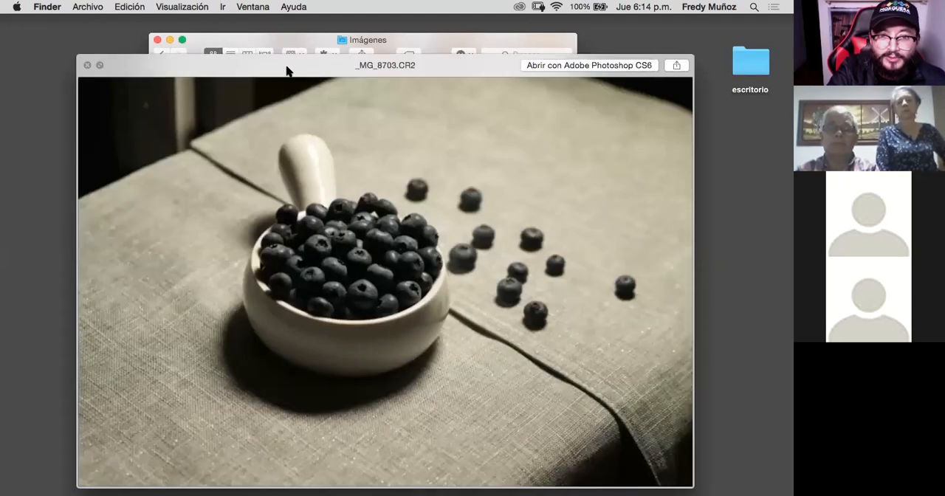
drag(284, 67, 496, 73)
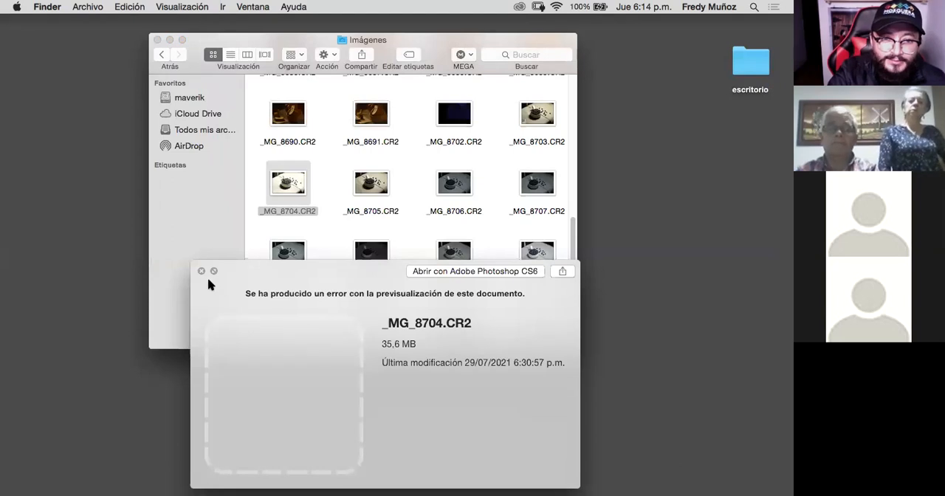
- Close the _MG_8704.CR2 preview and quit Photoshop while it is starting up
click(203, 271)
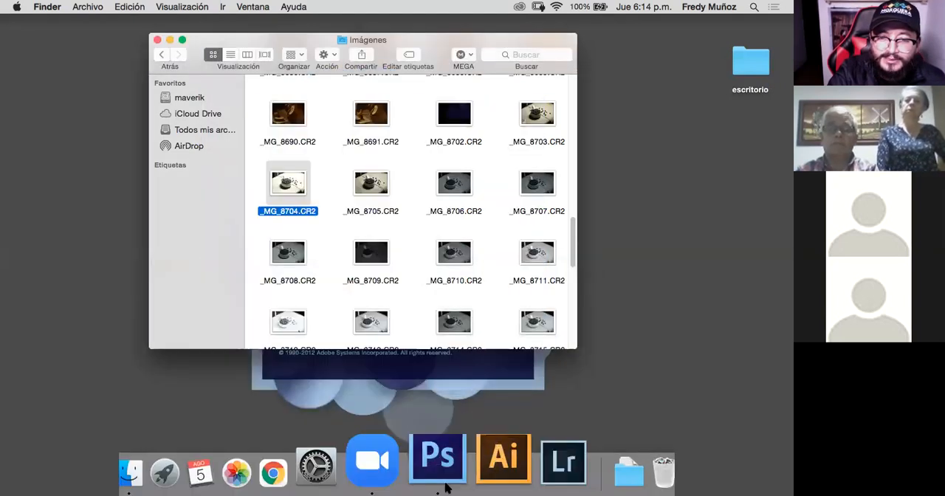
right_click(446, 485)
click(446, 399)
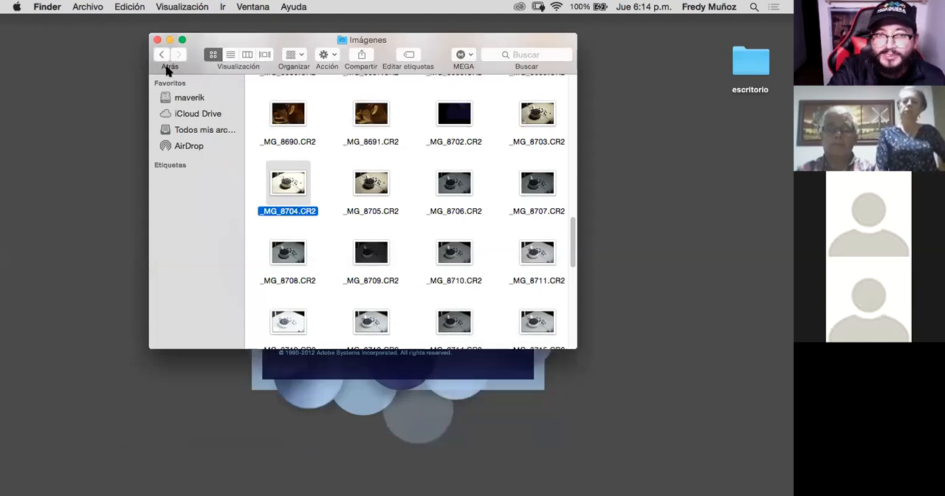
- Preview the raw photos _MG_8704.CR2 and _MG_8705.CR2 one after the other to compare their exposure
click(297, 188)
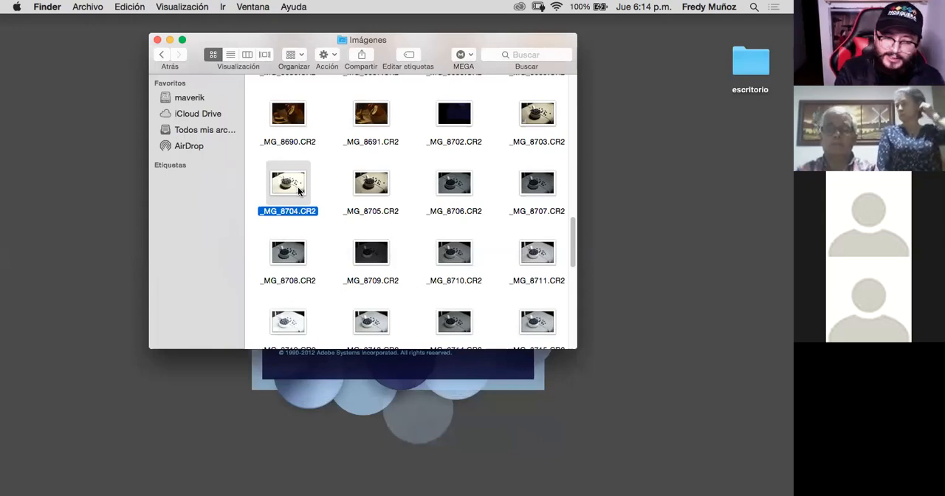
key(space)
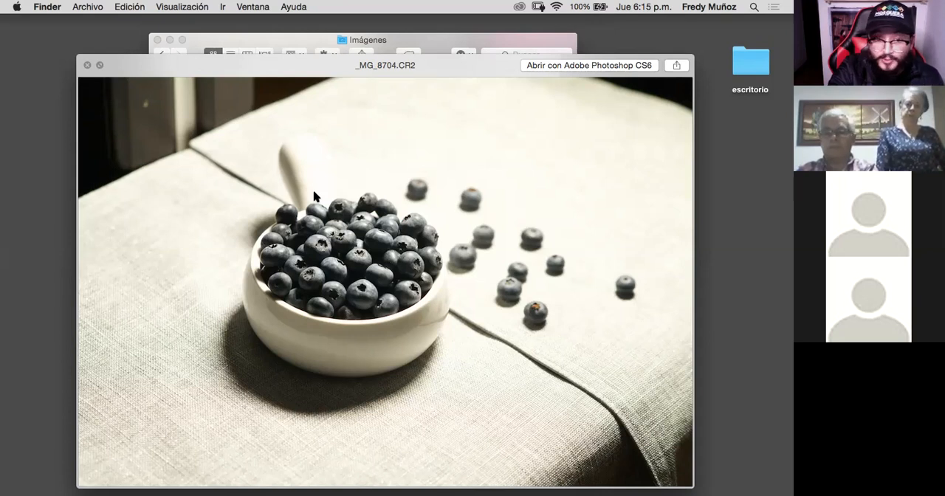
key(space)
click(383, 194)
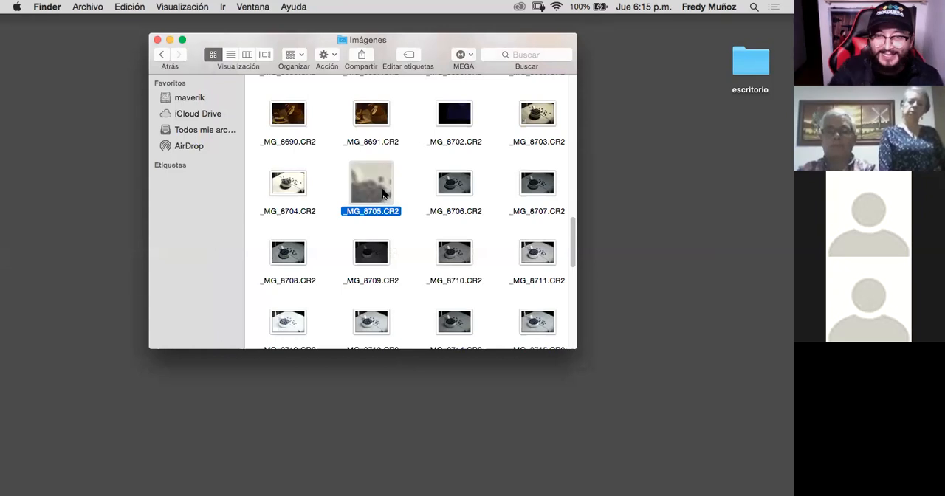
key(space)
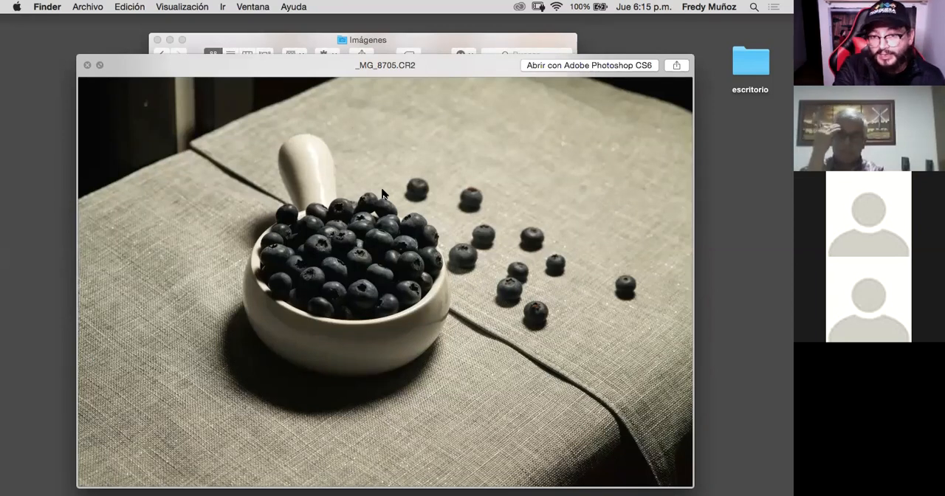
key(space)
- Preview the raw photos _MG_8706.CR2 and _MG_8707.CR2 in turn to compare their lighting and colour tone
click(455, 186)
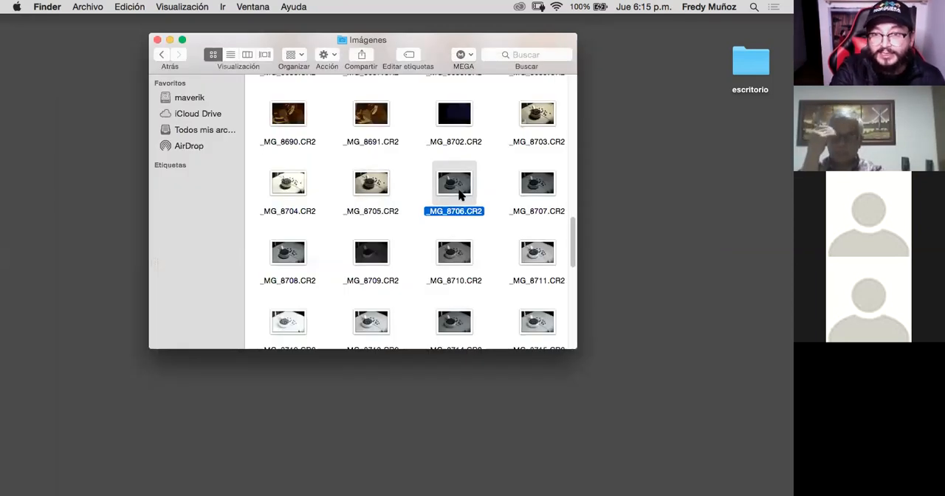
key(space)
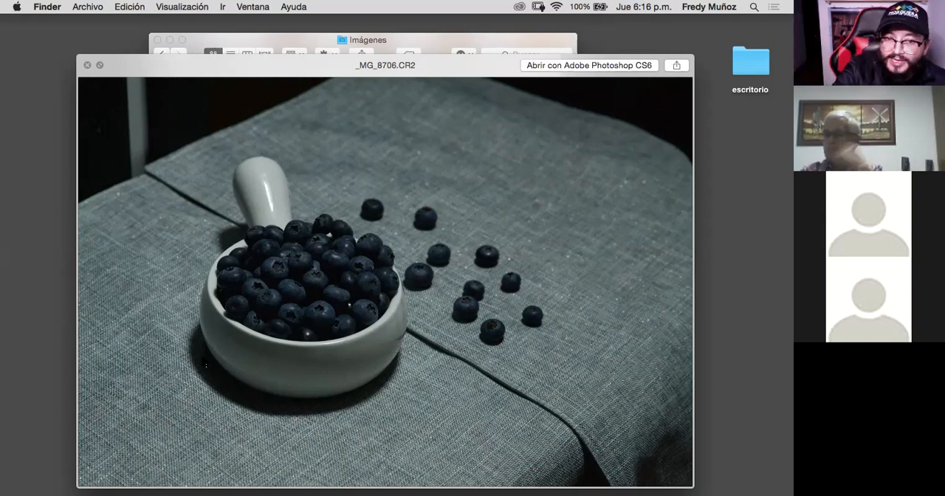
key(space)
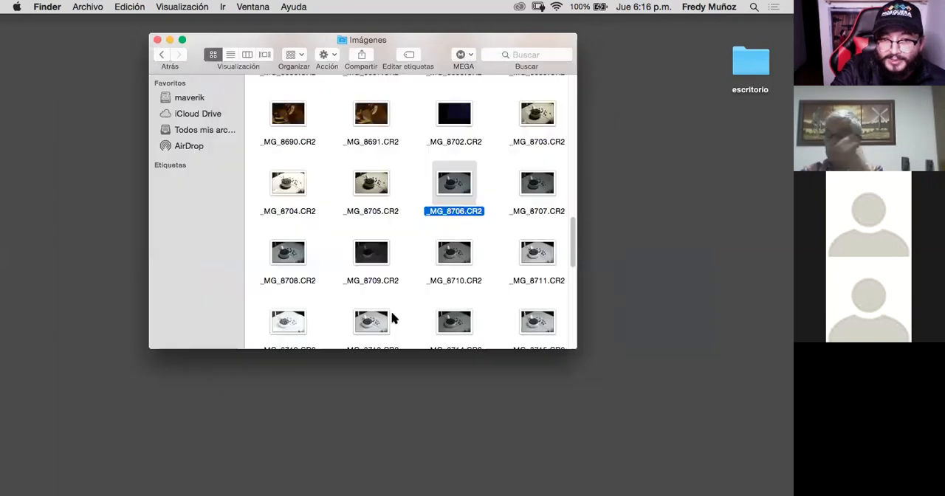
click(544, 179)
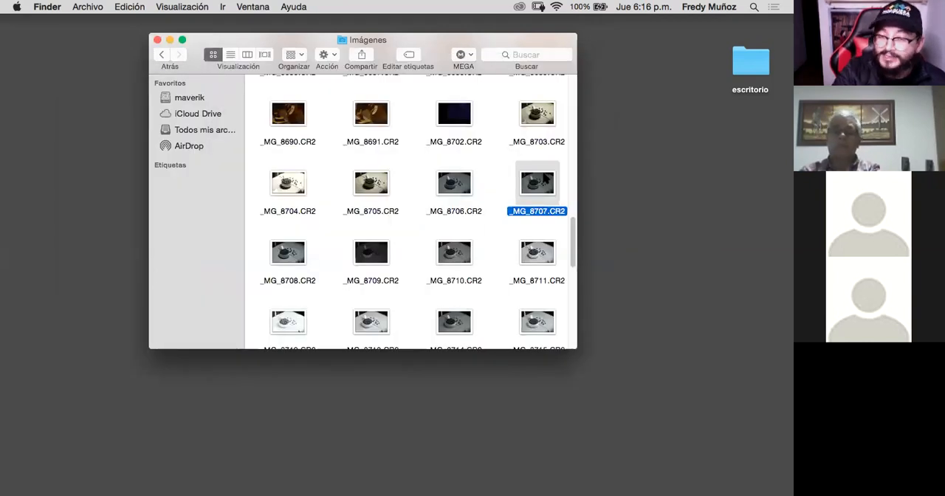
key(space)
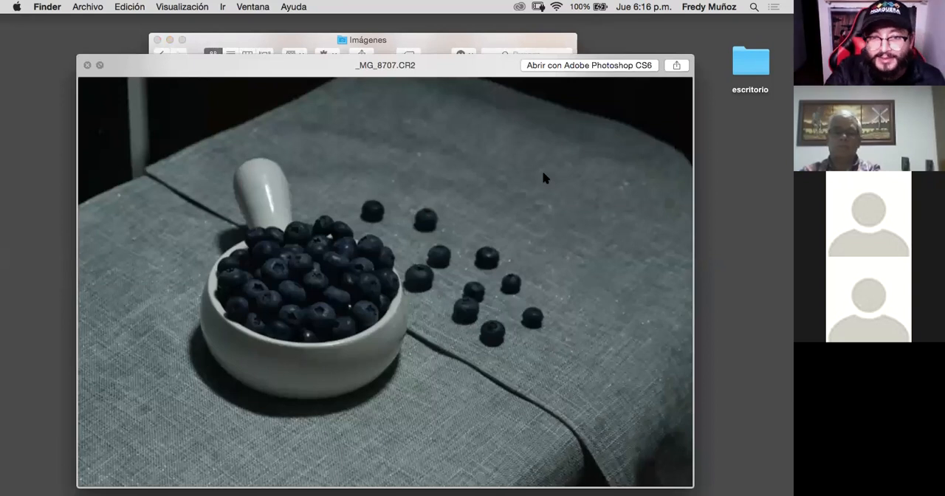
key(space)
- Take a brief look at previews of the raw photos _MG_8708.CR2 and _MG_8709.CR2
key(Right)
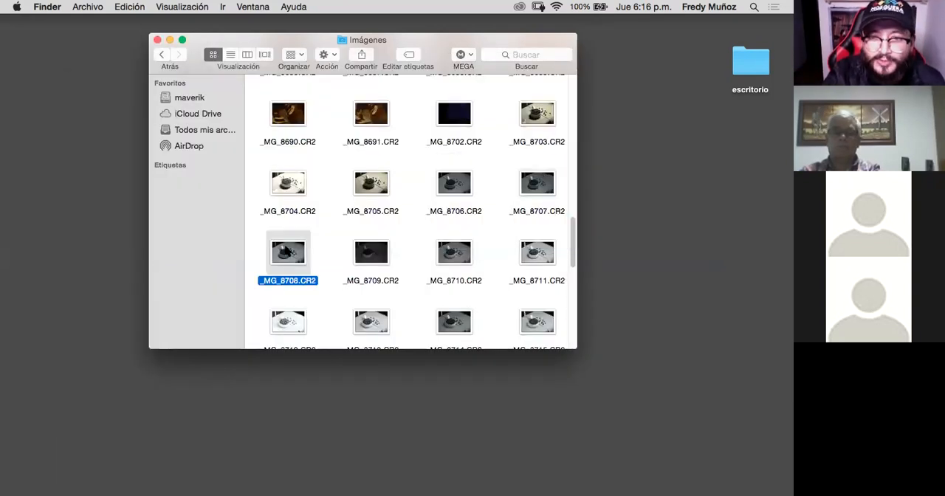
key(space)
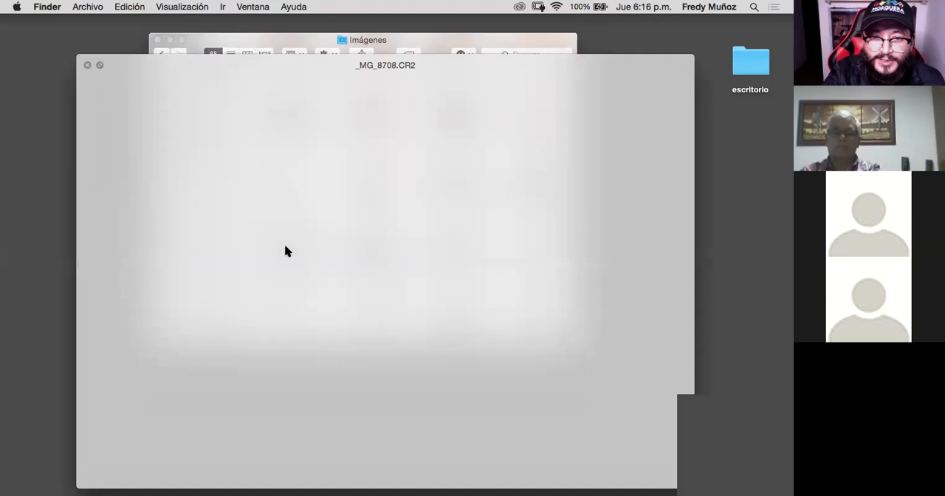
key(space)
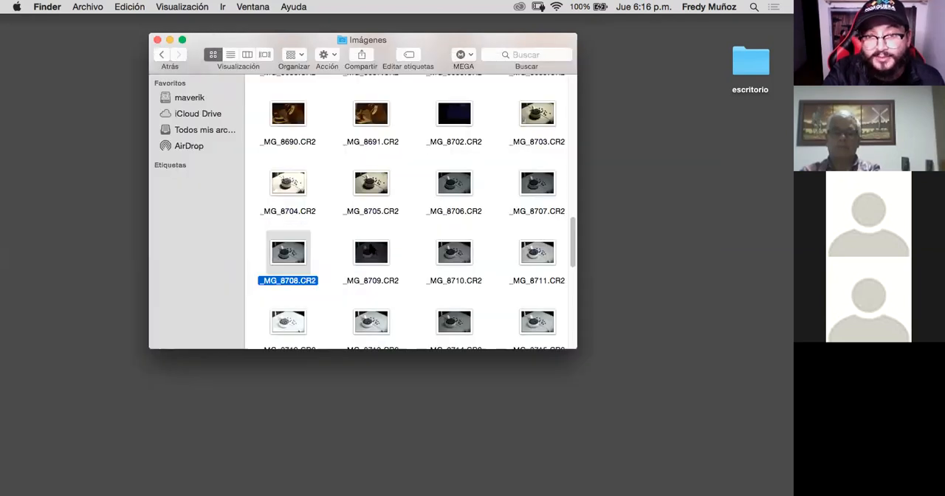
key(Right)
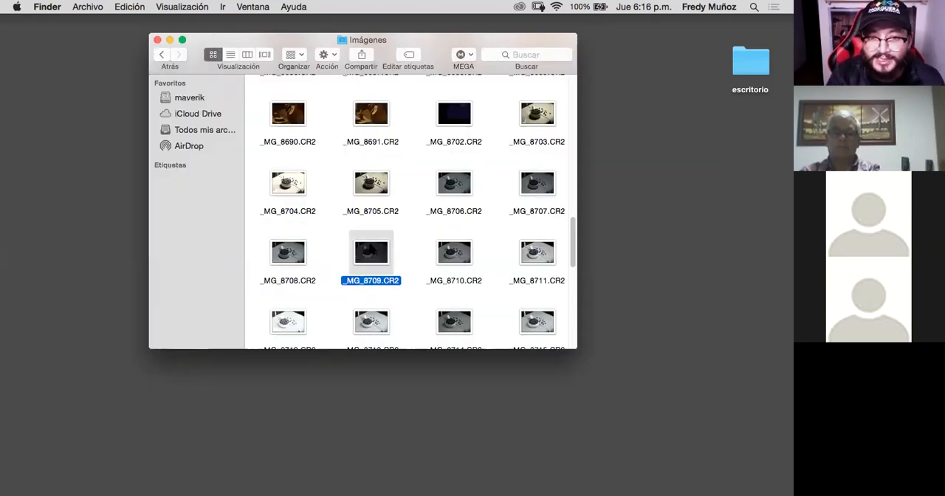
key(space)
key(space)
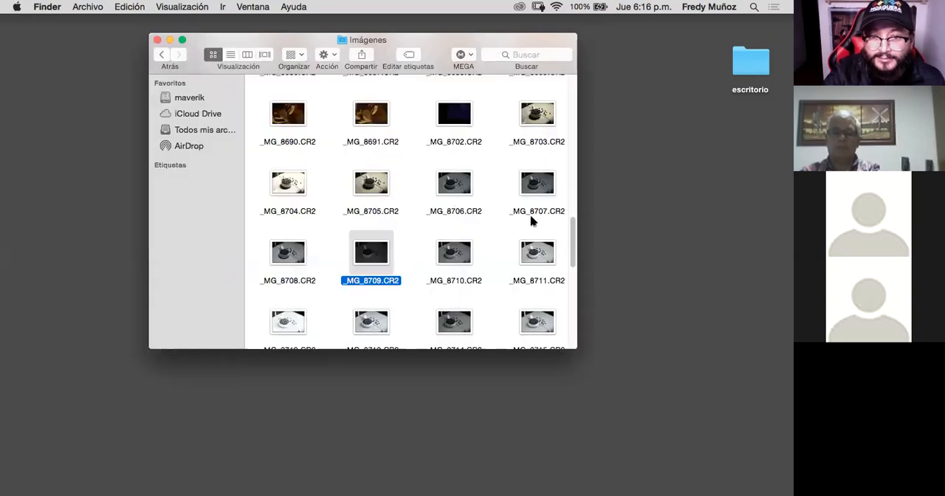
- Preview the raw photos _MG_8710.CR2 and _MG_8711.CR2 in turn to compare their brightness
click(456, 252)
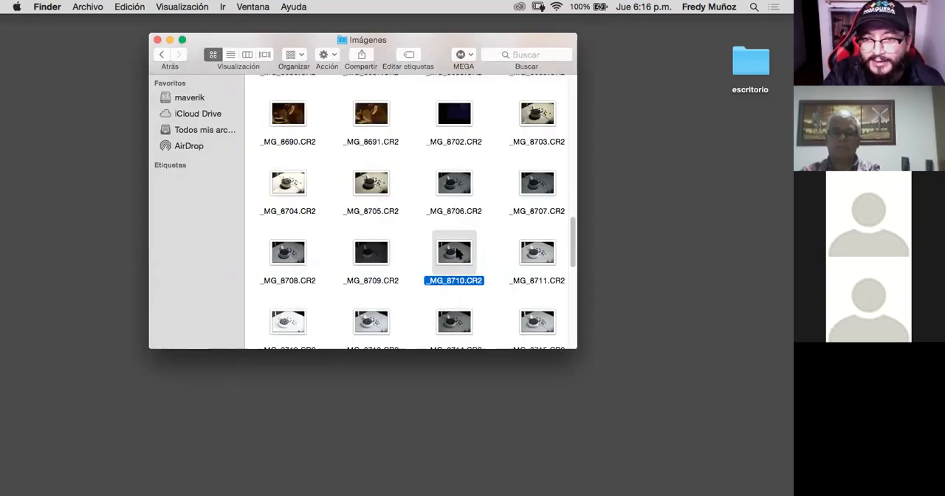
key(space)
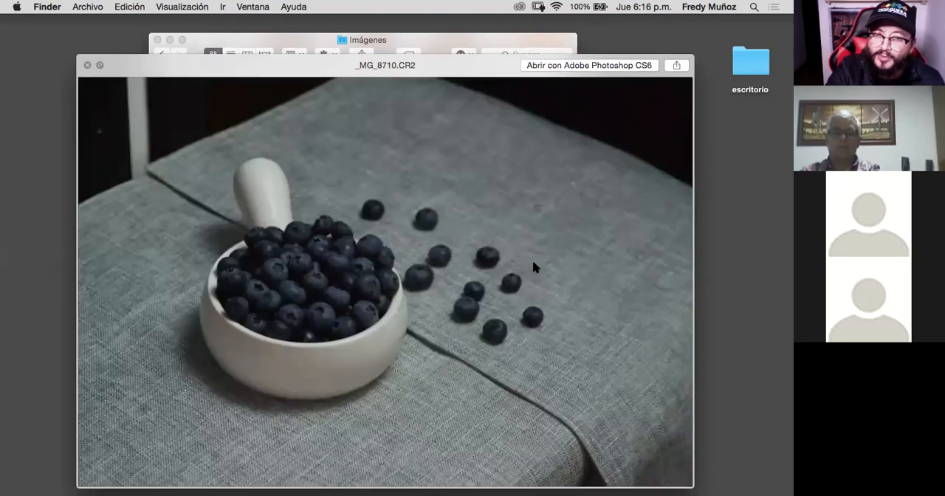
key(space)
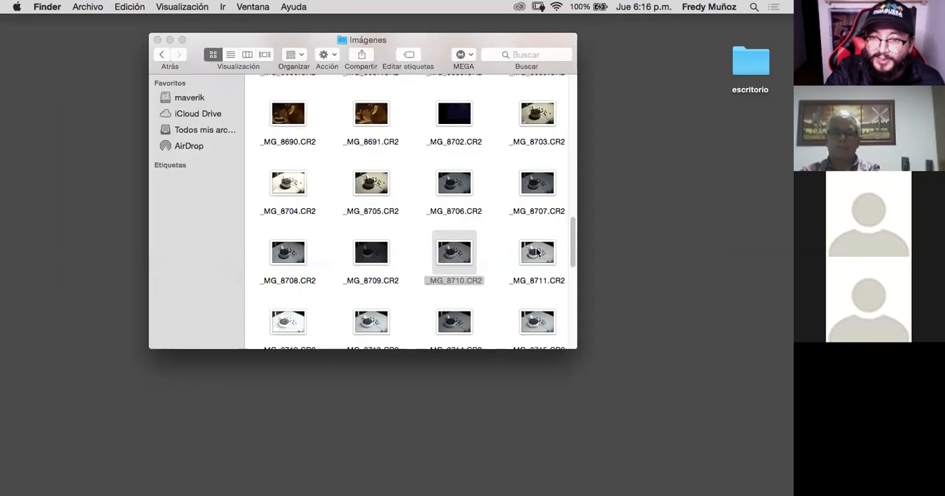
click(538, 253)
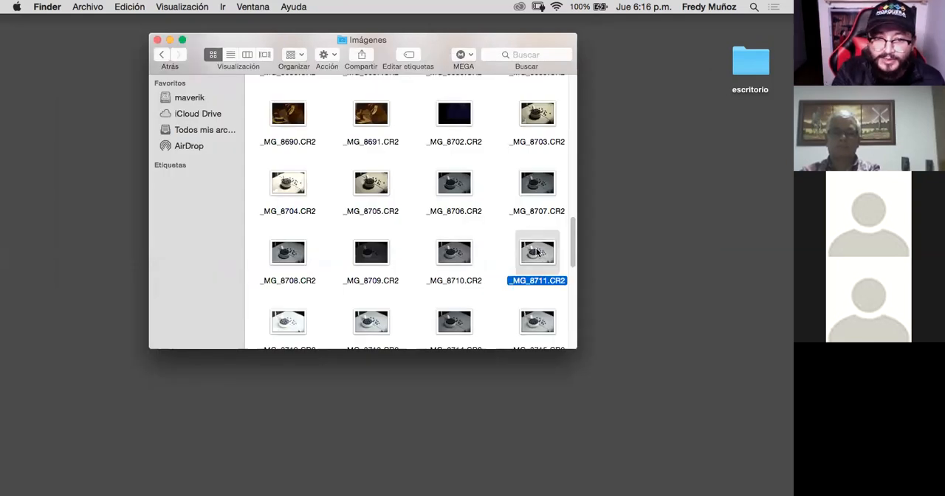
key(space)
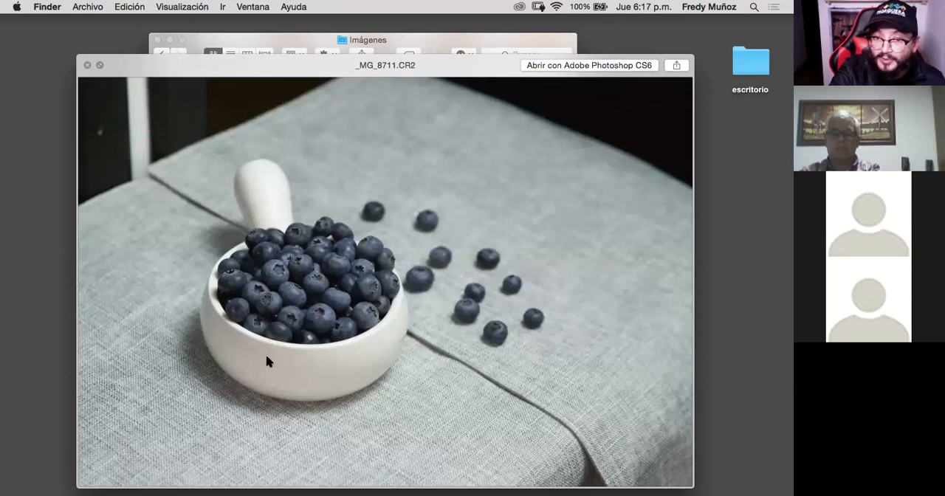
key(space)
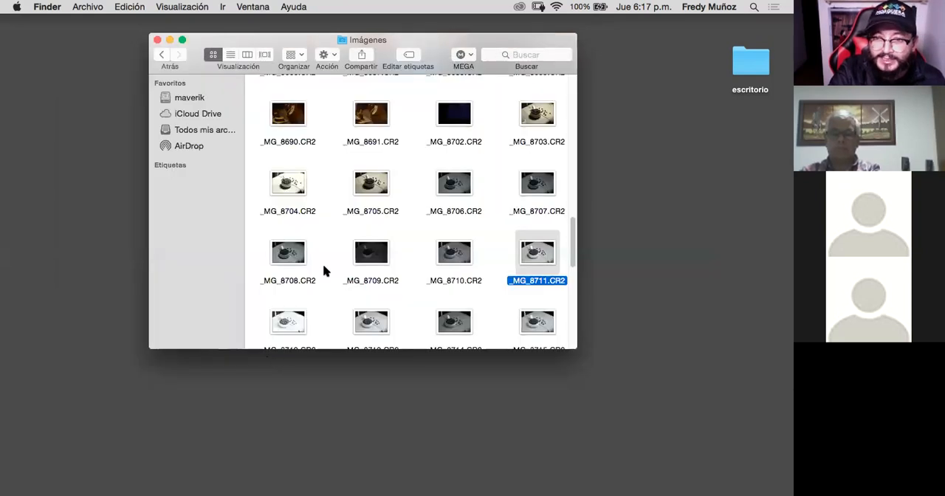
- Preview the raw photo _MG_8712.CR2 to check its exposure and close it again
scroll(323, 264, down, 3)
click(289, 233)
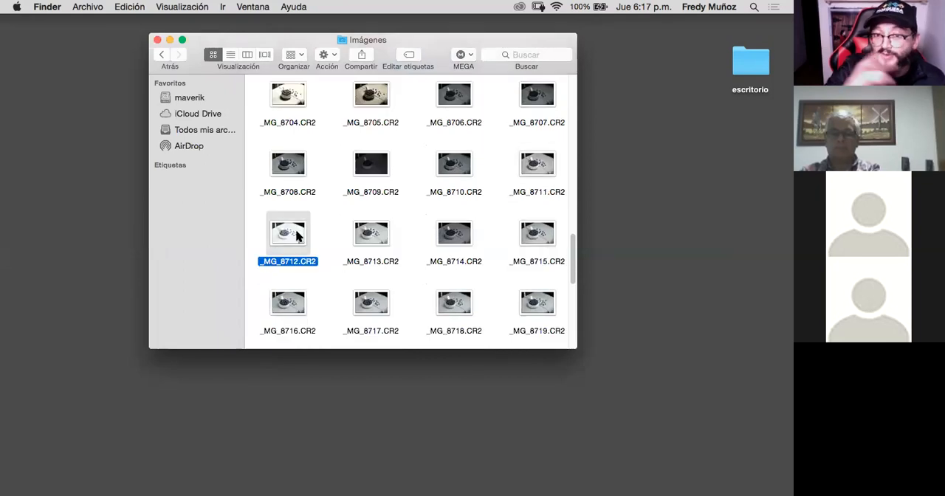
key(space)
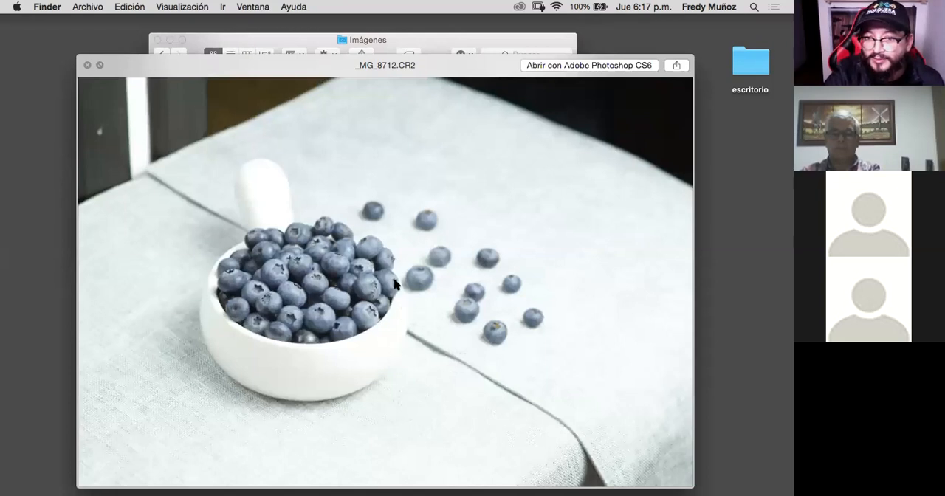
key(space)
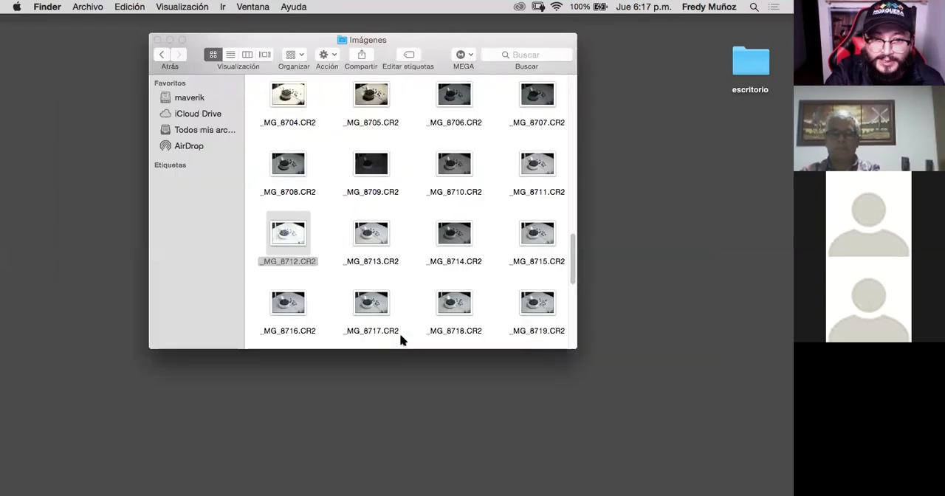
- Preview _MG_8713.CR2 and examine the blueberries, bowl rim, handle and cloth texture up close for detail
click(373, 237)
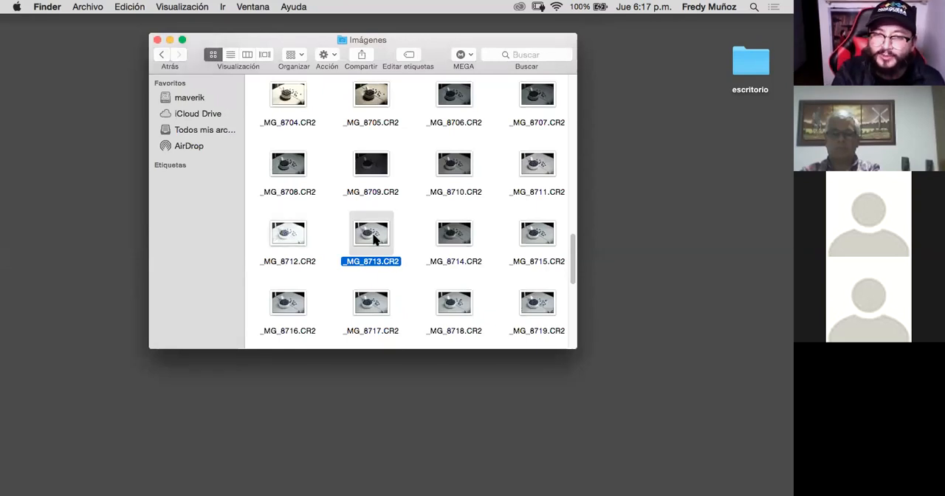
key(space)
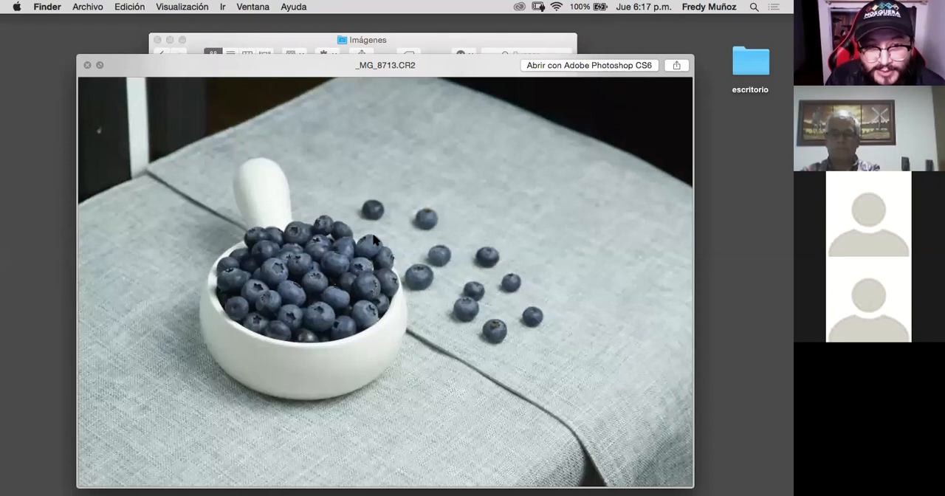
scroll(373, 238, up, 3)
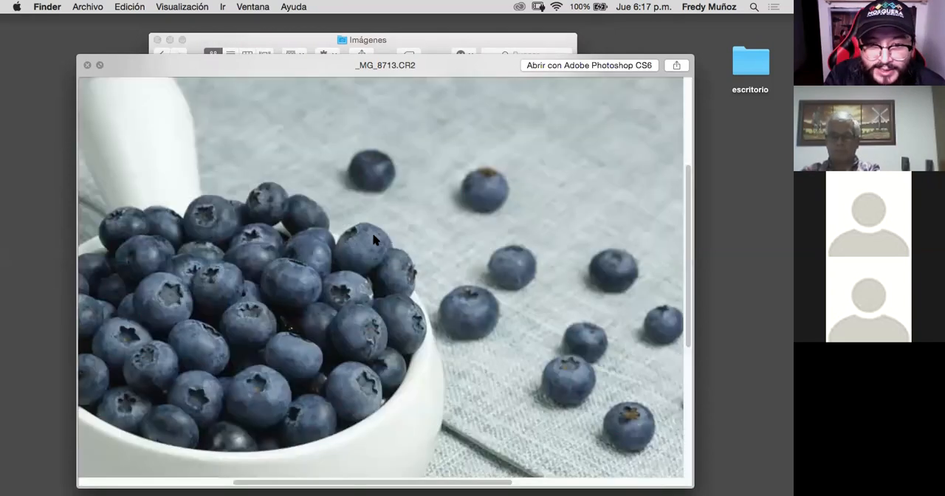
scroll(373, 238, up, 2)
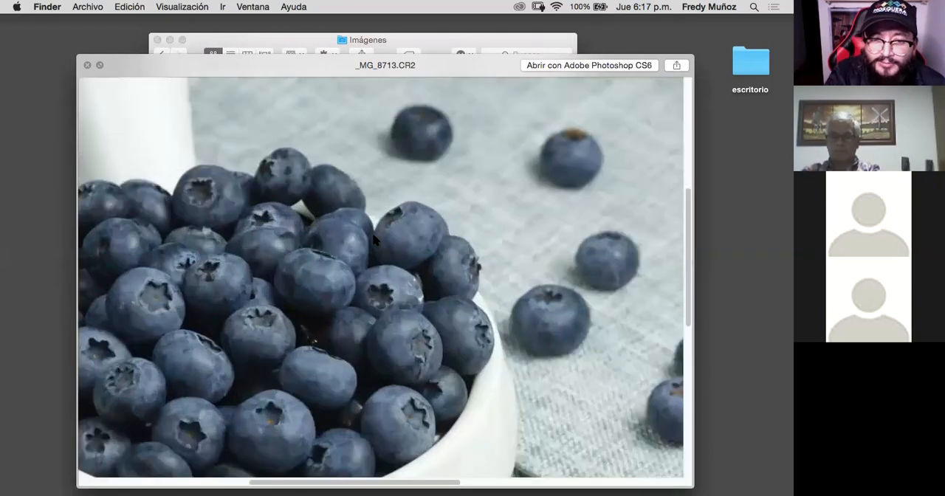
scroll(373, 238, down, 3)
scroll(372, 238, left, 3)
scroll(373, 238, up, 2)
scroll(373, 238, right, 1)
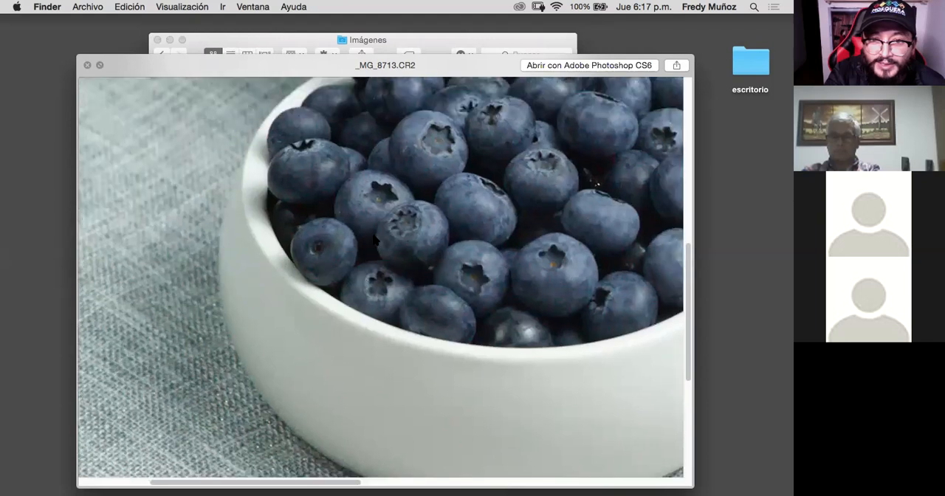
scroll(373, 238, up, 2)
scroll(373, 237, up, 3)
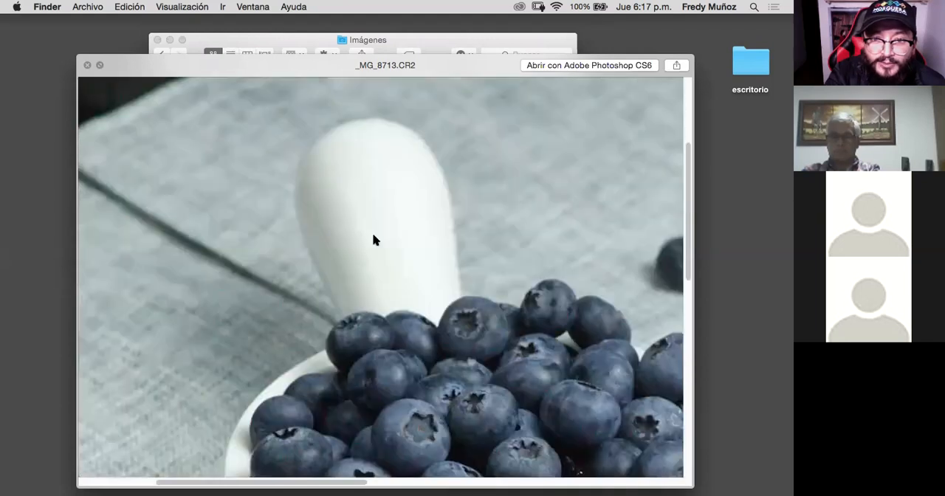
scroll(373, 237, down, 1)
scroll(373, 238, right, 1)
scroll(372, 238, down, 5)
scroll(373, 238, right, 2)
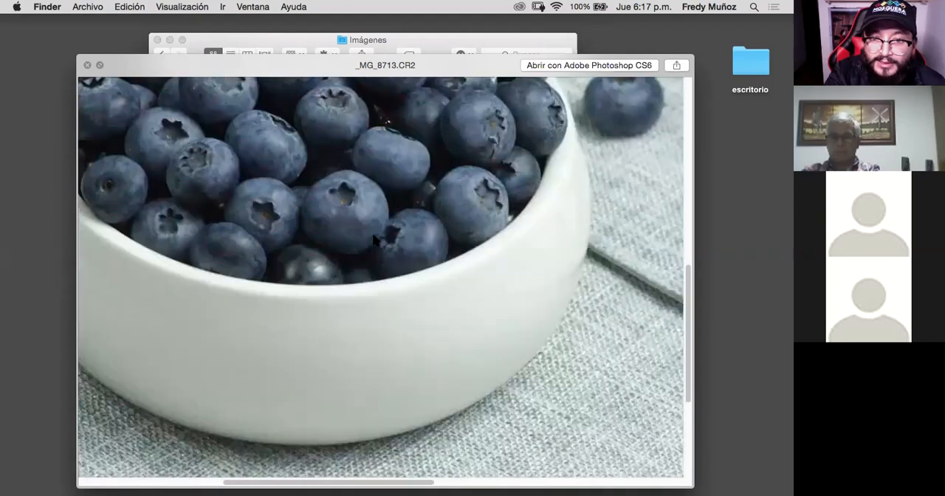
- Examine the bowl's edge, scattered blueberries and cloth texture up close in _MG_8713.CR2, and close the preview
scroll(373, 237, right, 2)
scroll(373, 238, right, 1)
scroll(373, 238, up, 1)
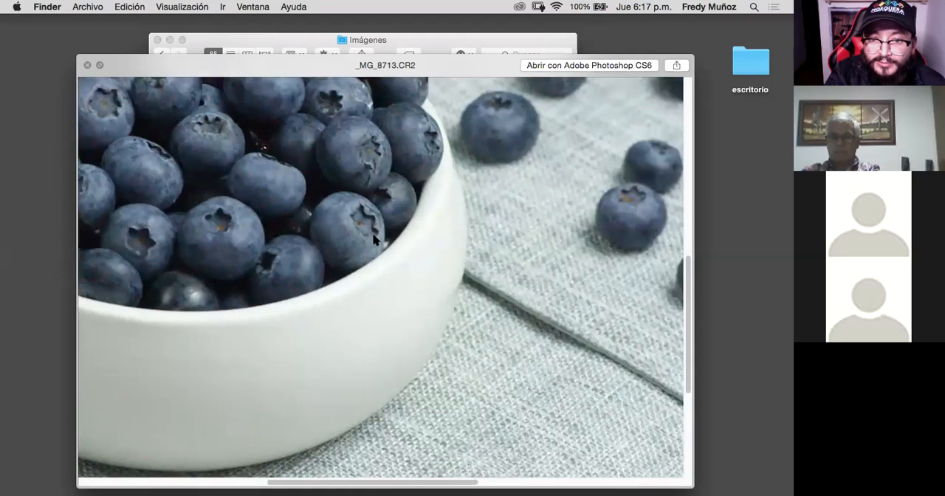
scroll(372, 238, down, 3)
scroll(373, 238, up, 3)
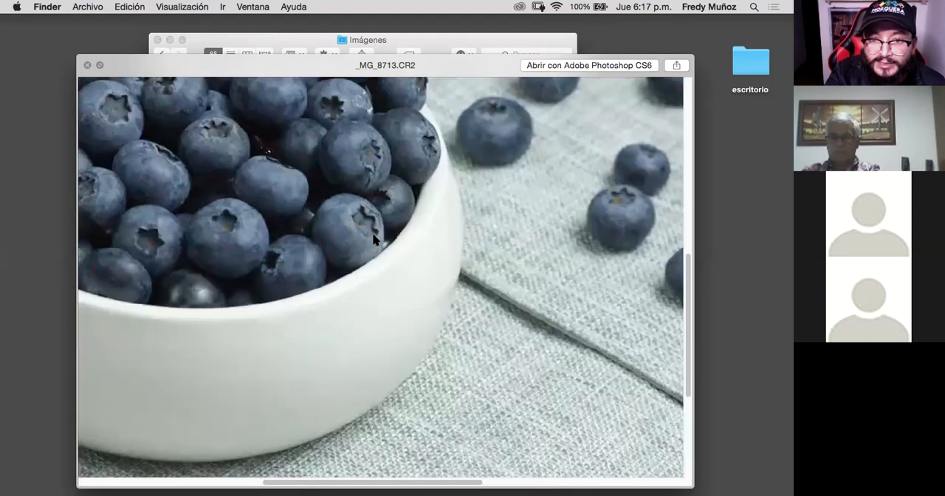
scroll(361, 243, right, 2)
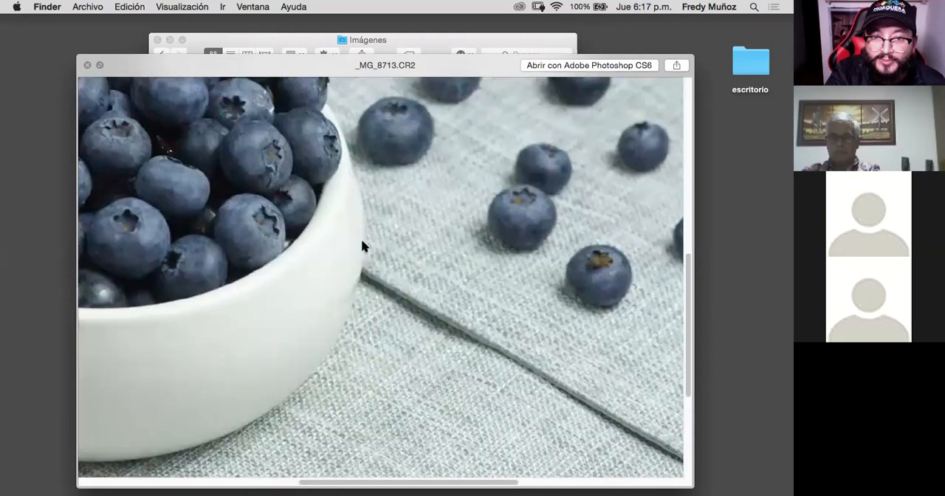
key(space)
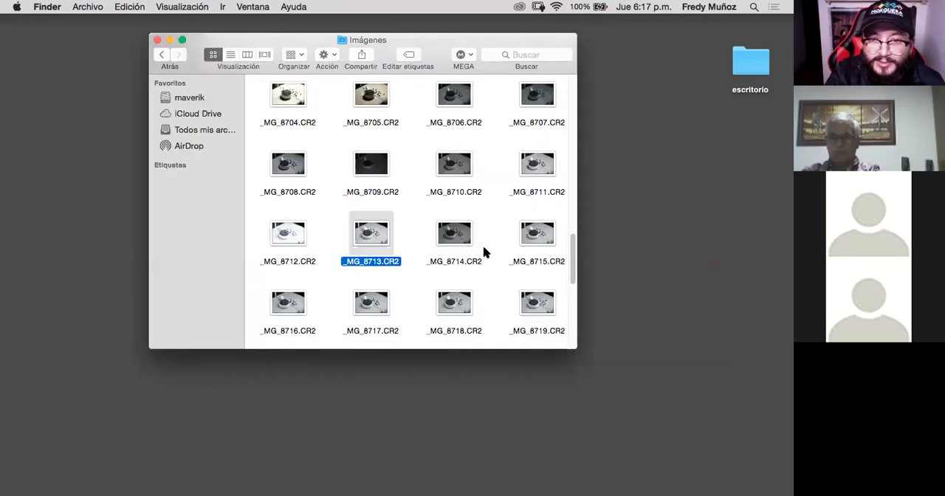
- Preview _MG_8713.CR2 again at full frame to judge the overall lighting and close it
scroll(484, 250, down, 3)
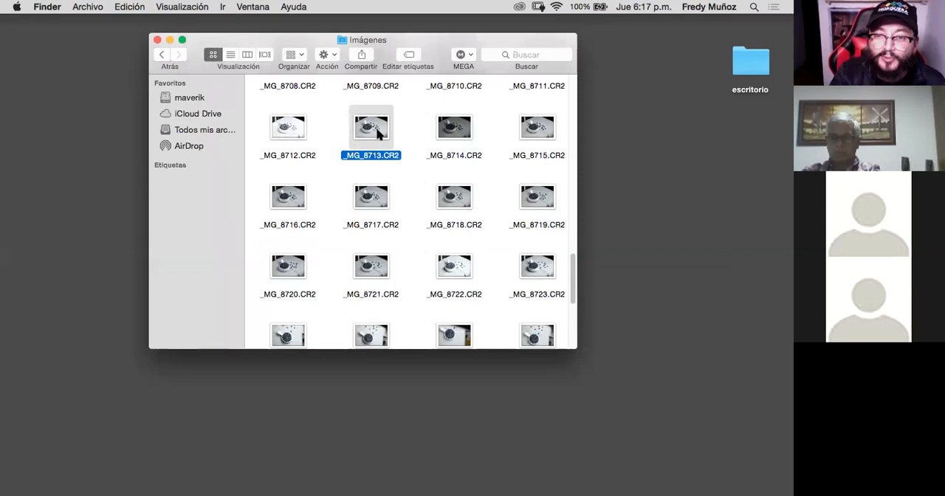
key(space)
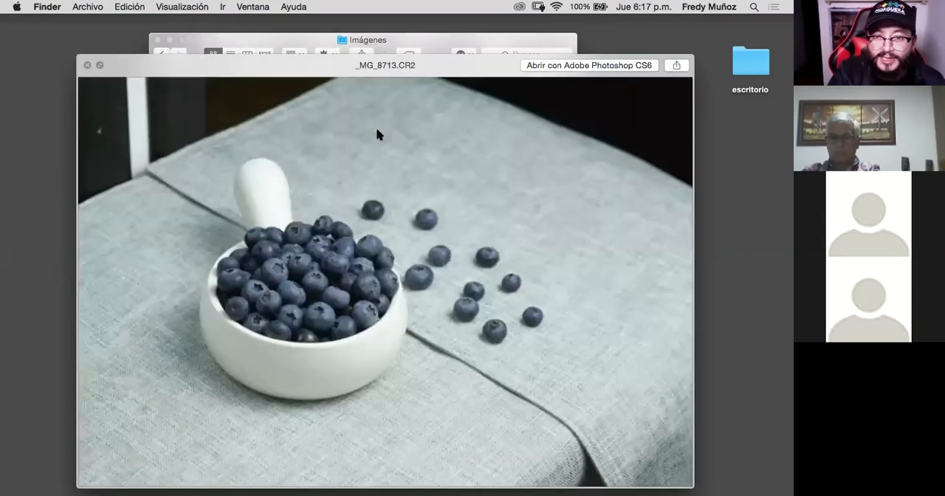
key(space)
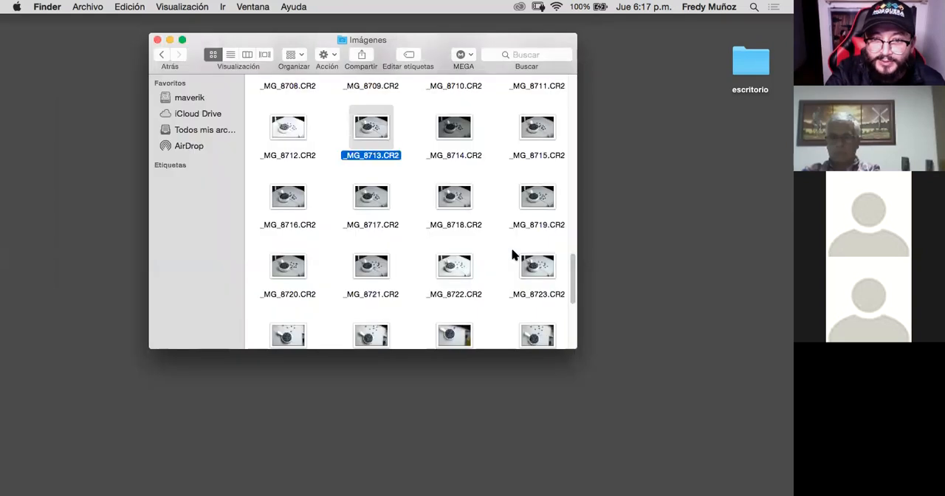
- Preview the raw photos _MG_8723.CR2 and _MG_8721.CR2 in turn to compare their exposure
click(526, 262)
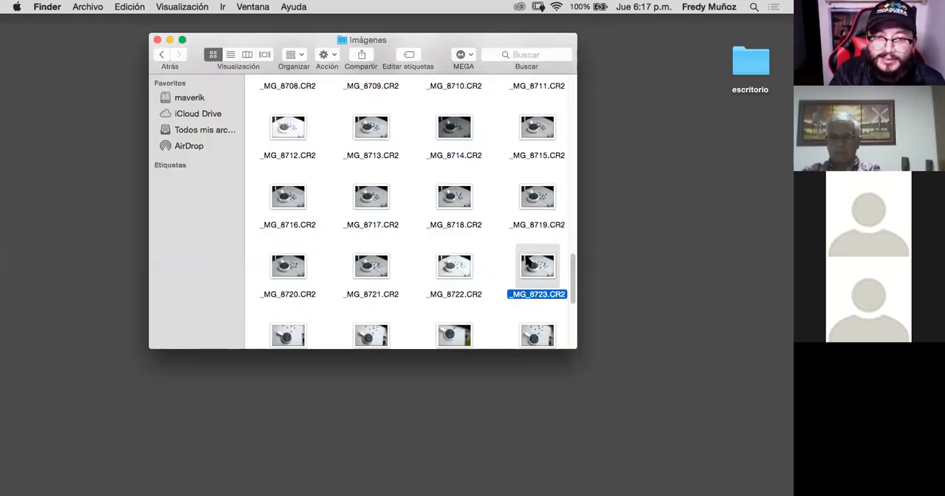
key(space)
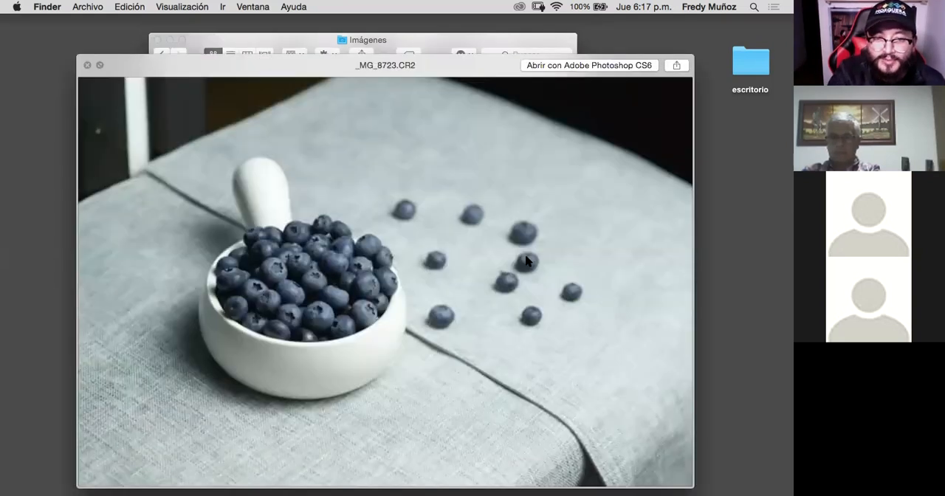
key(space)
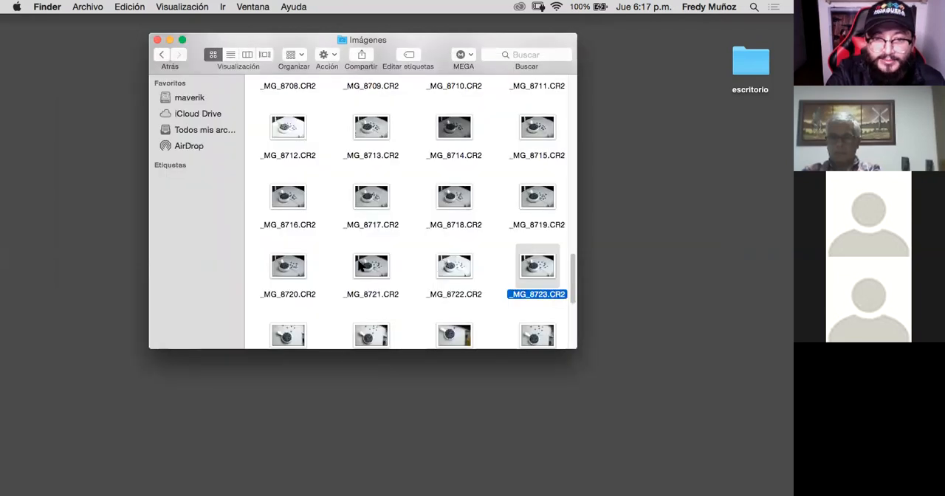
click(359, 265)
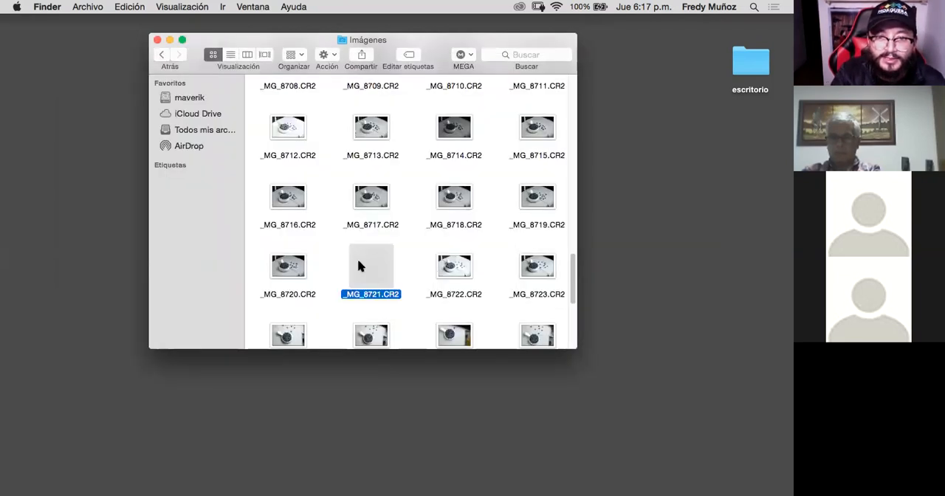
key(space)
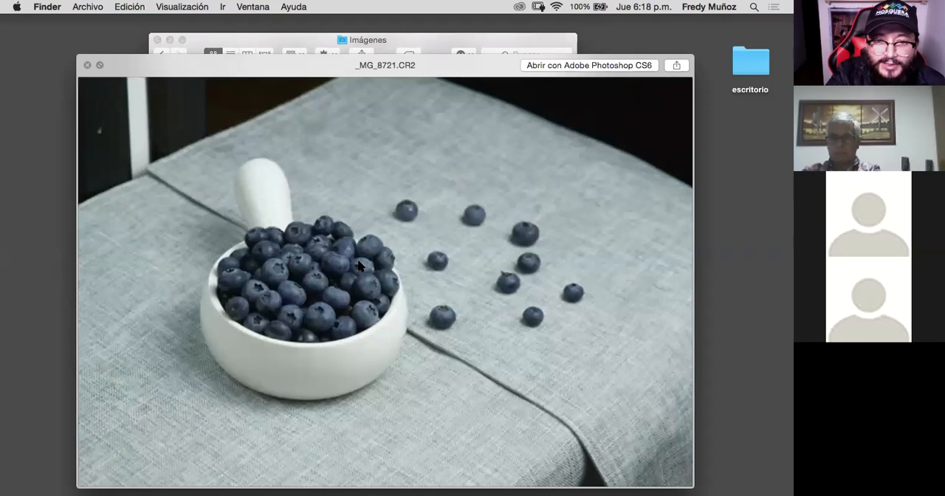
key(l)
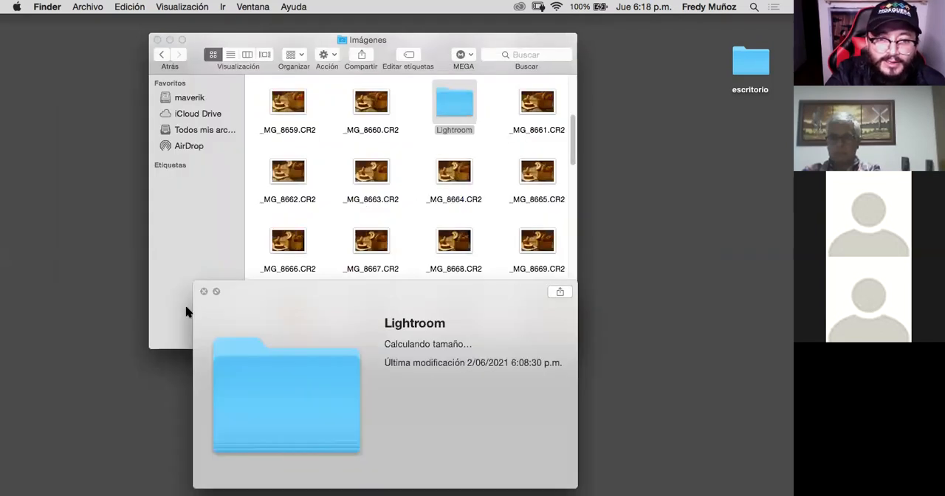
click(204, 293)
scroll(369, 272, down, 1)
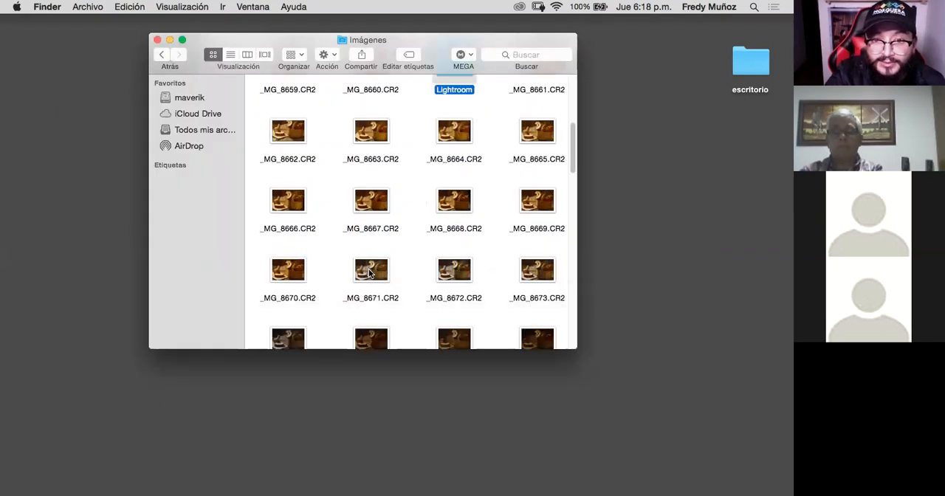
scroll(369, 272, up, 5)
scroll(369, 273, down, 15)
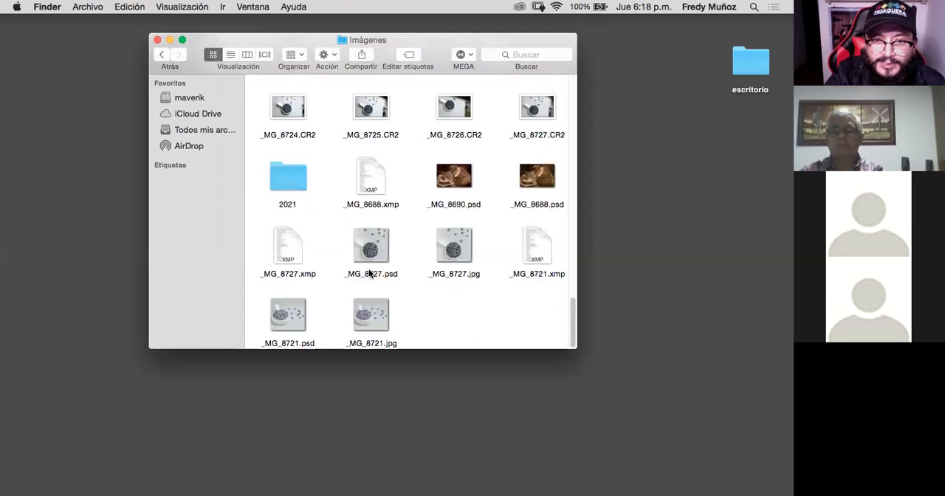
- Preview the raw photo _MG_8717.CR2 to check its lighting and close it again
scroll(409, 271, up, 3)
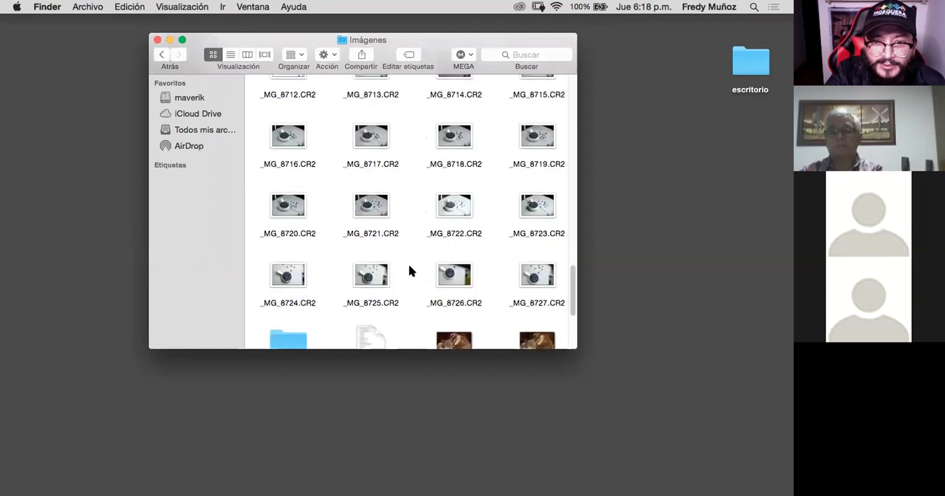
click(377, 150)
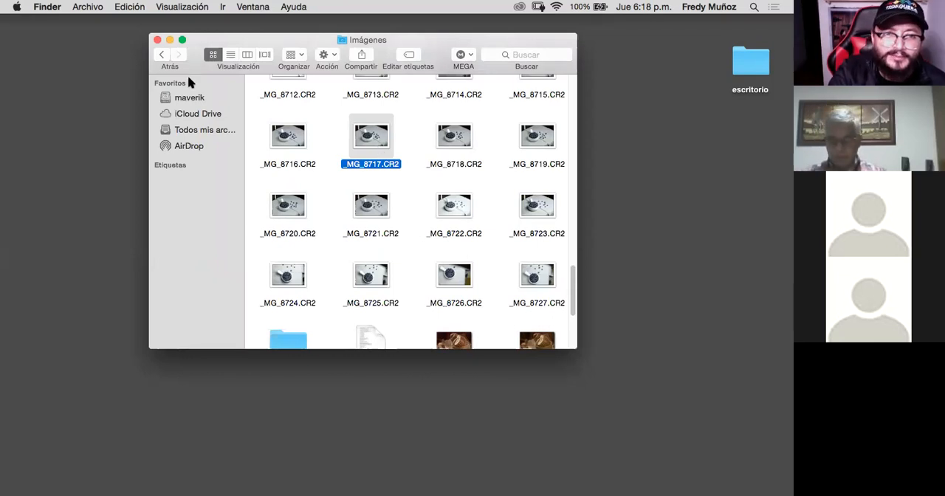
key(space)
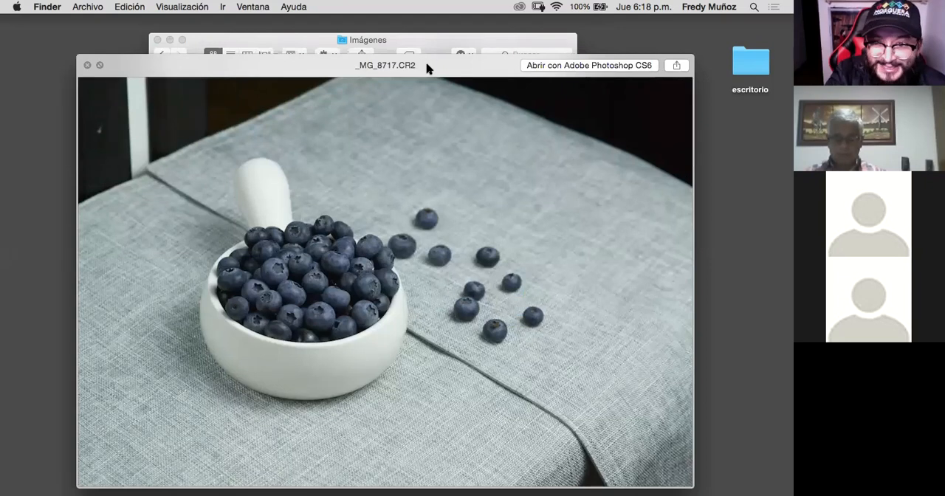
key(space)
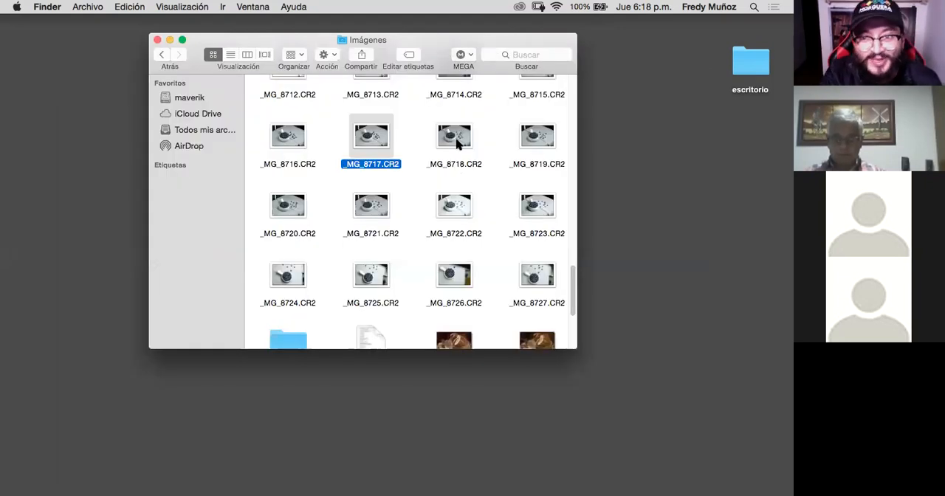
- Preview _MG_8718.CR2, examine the blueberries, bowl rim and cloth texture up close, and close the preview
click(458, 144)
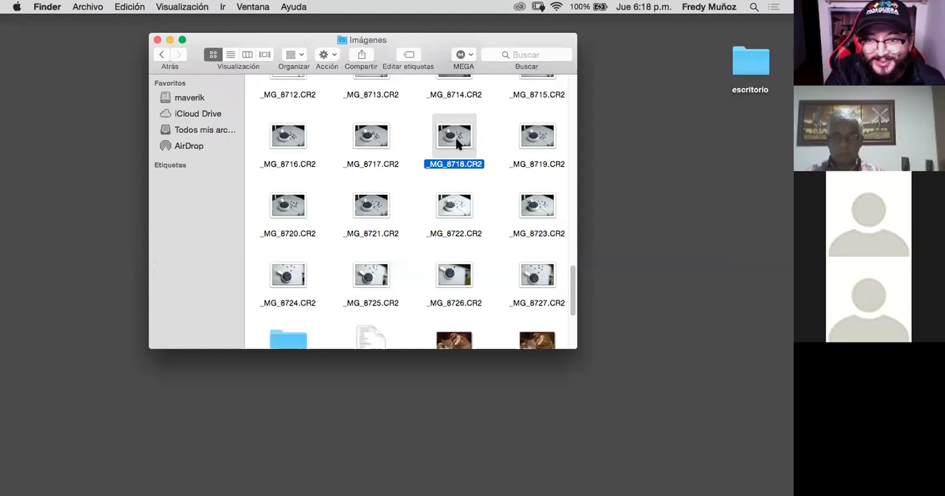
key(space)
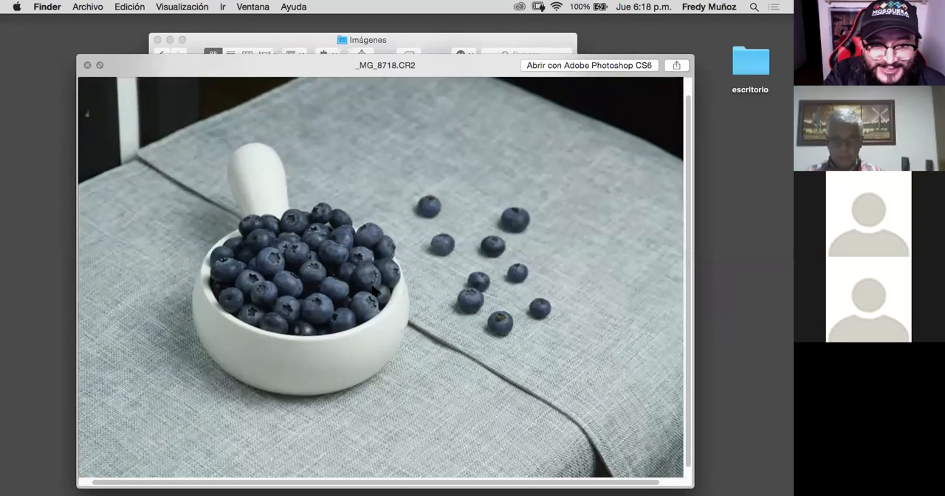
click(373, 291)
scroll(372, 285, left, 5)
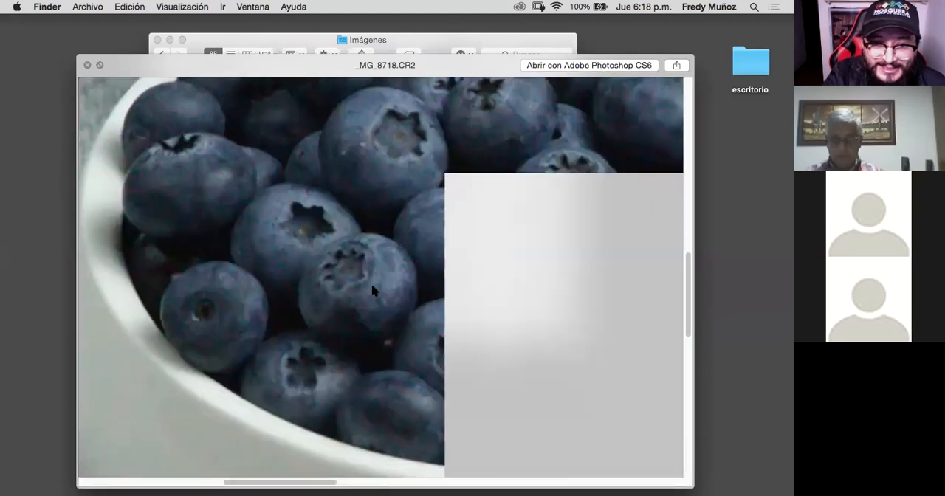
scroll(372, 286, left, 5)
scroll(372, 285, down, 2)
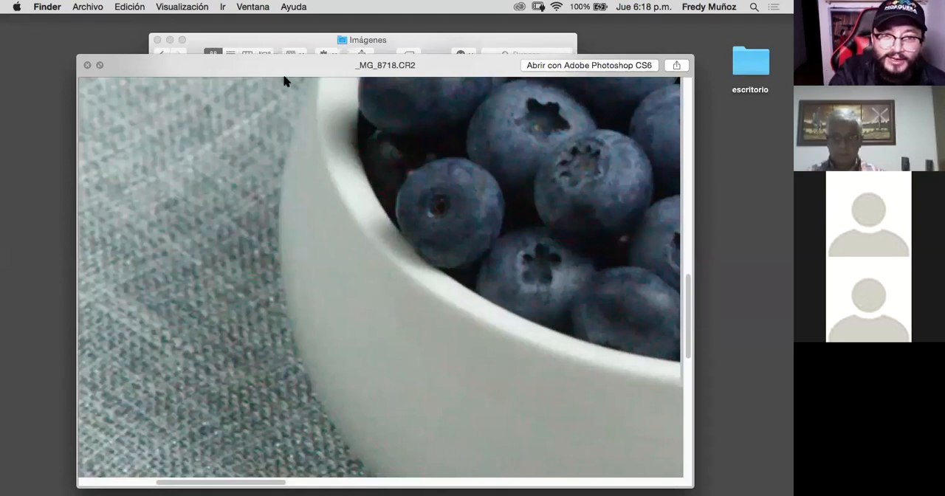
drag(222, 65, 360, 66)
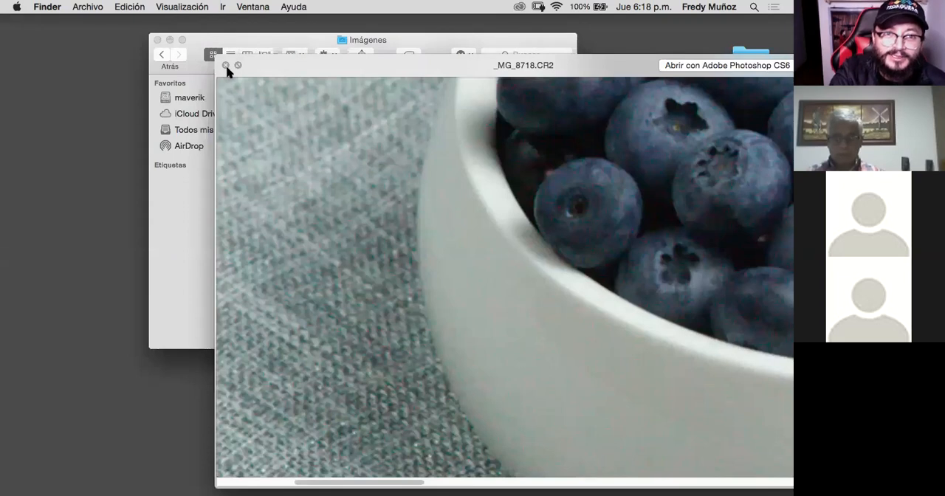
click(226, 66)
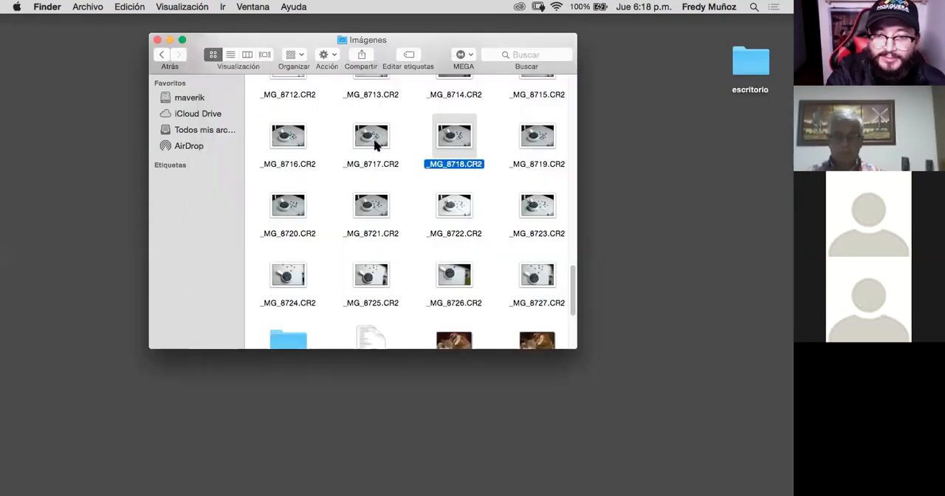
- Preview _MG_8717.CR2 and _MG_8718.CR2 at full frame in turn to compare the two shots
click(372, 137)
key(space)
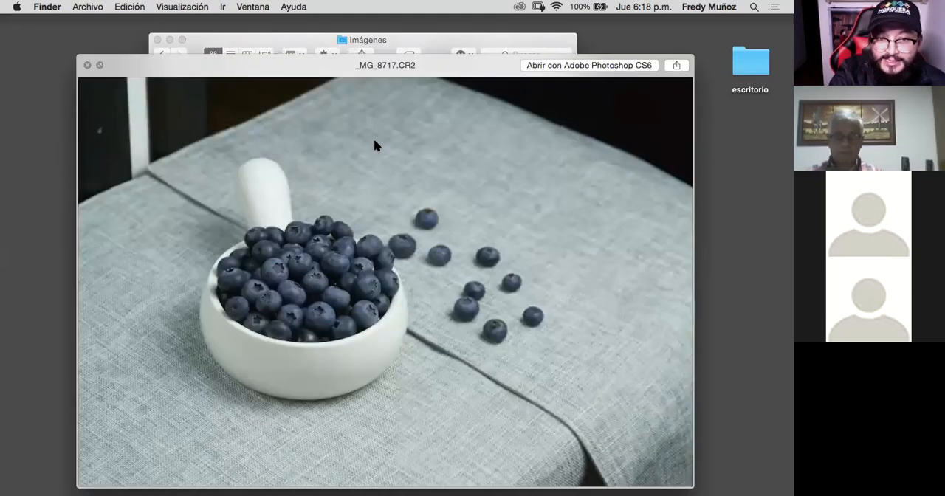
key(space)
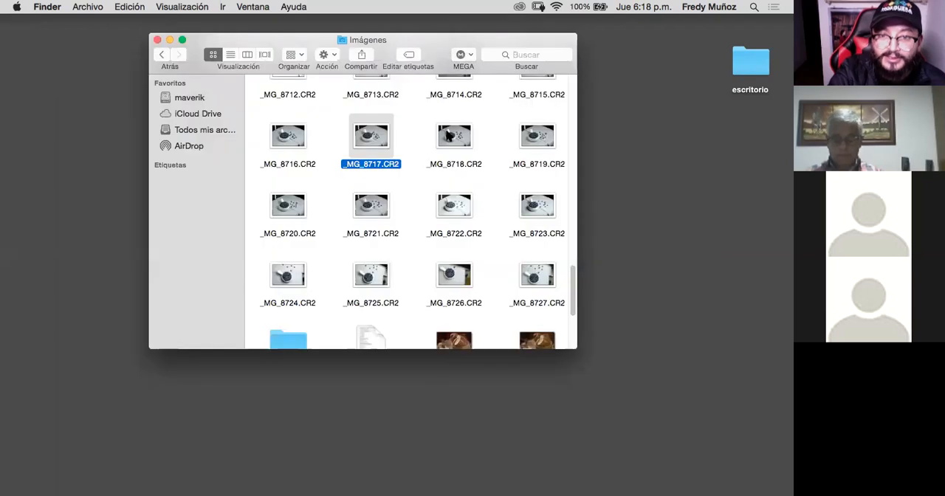
click(447, 136)
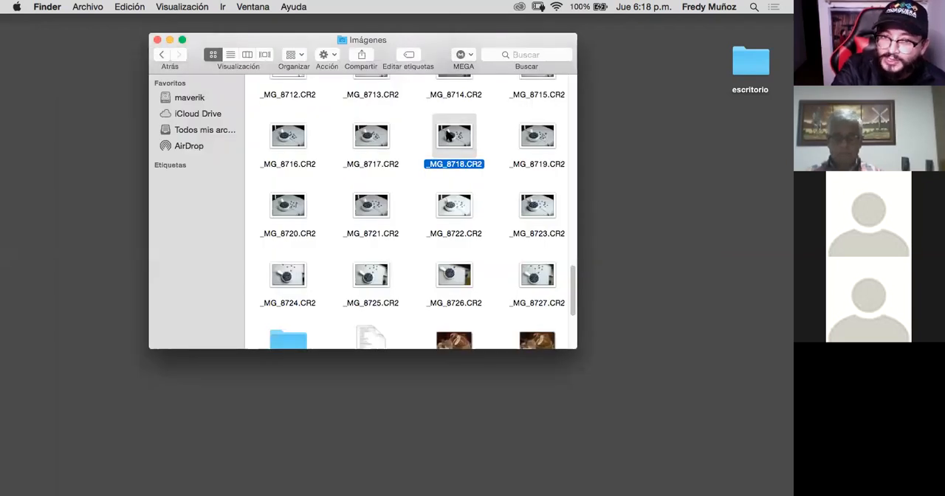
key(space)
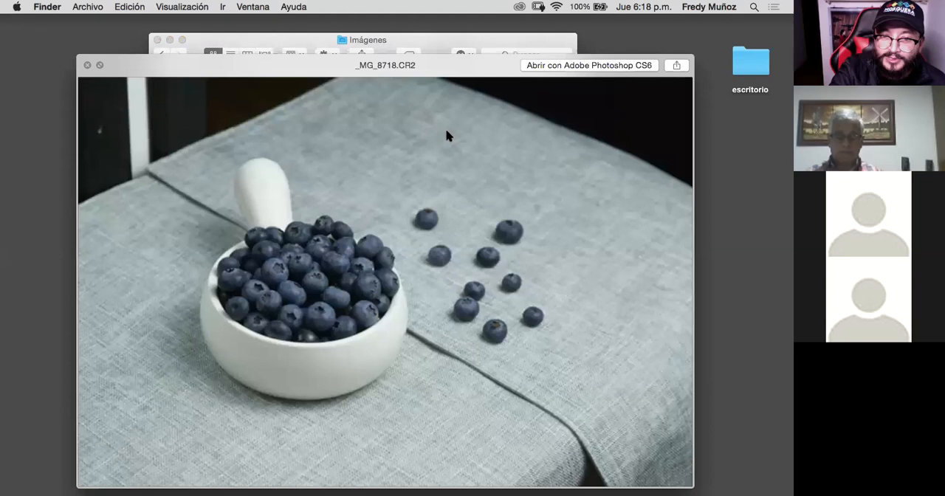
key(space)
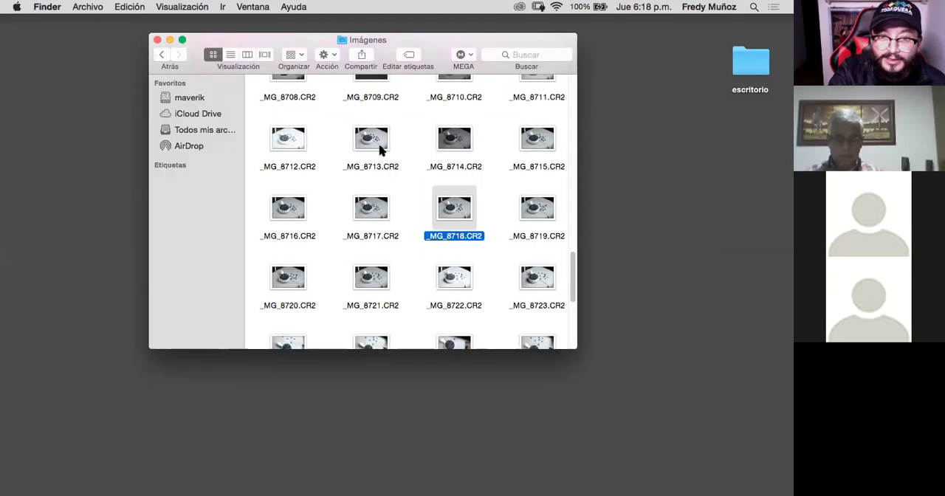
- Preview the raw photos _MG_8711.CR2 and _MG_8717.CR2 in turn to compare their sharpness and lighting
scroll(380, 151, up, 3)
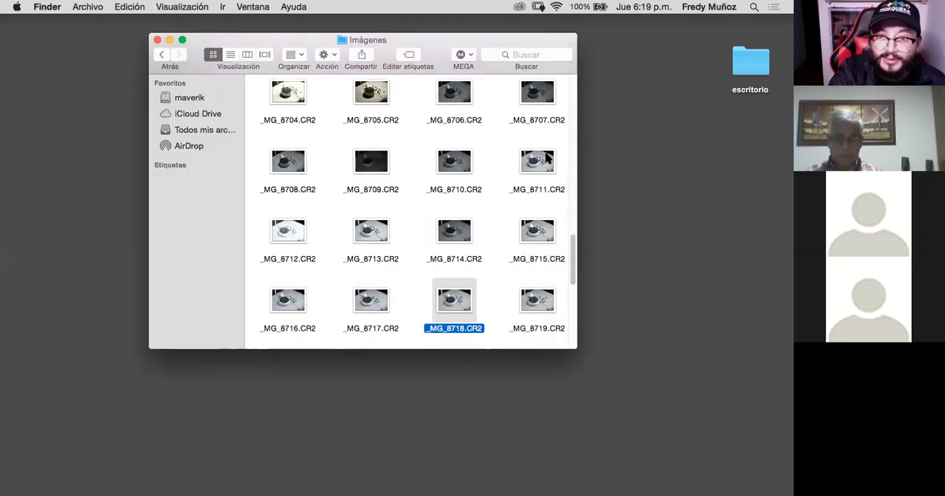
click(539, 164)
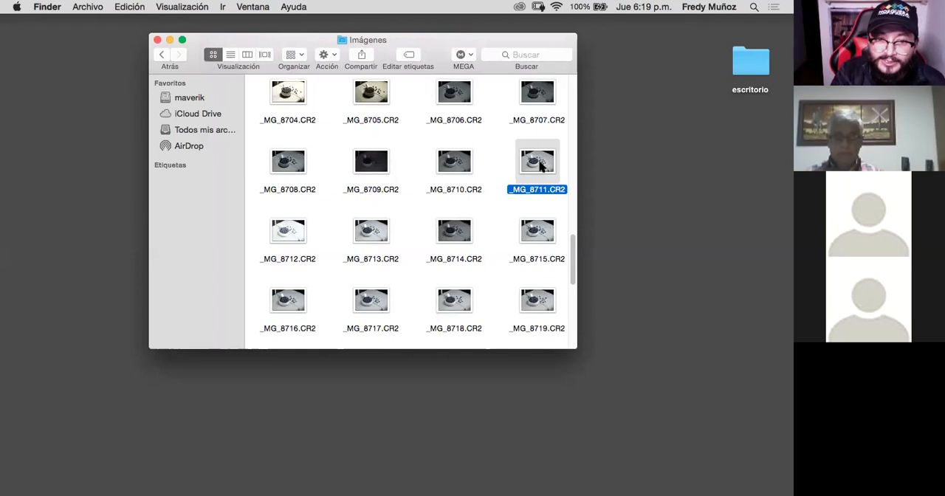
key(space)
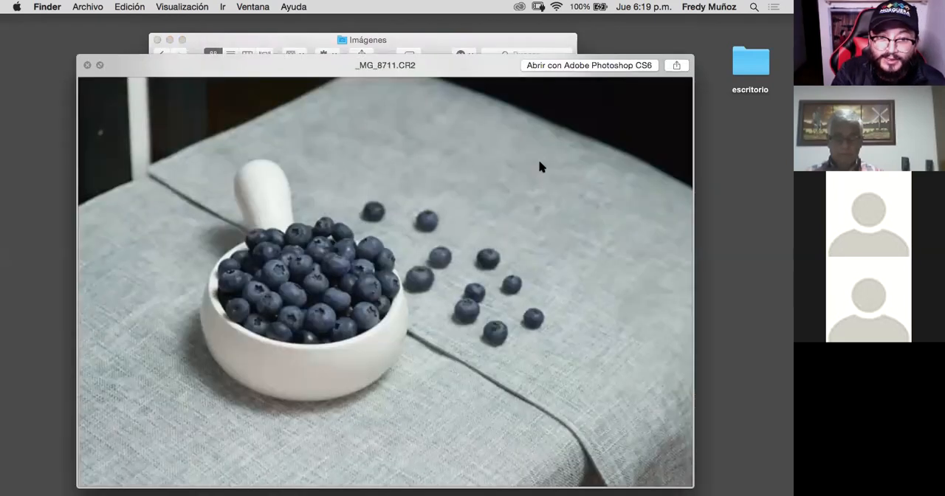
key(space)
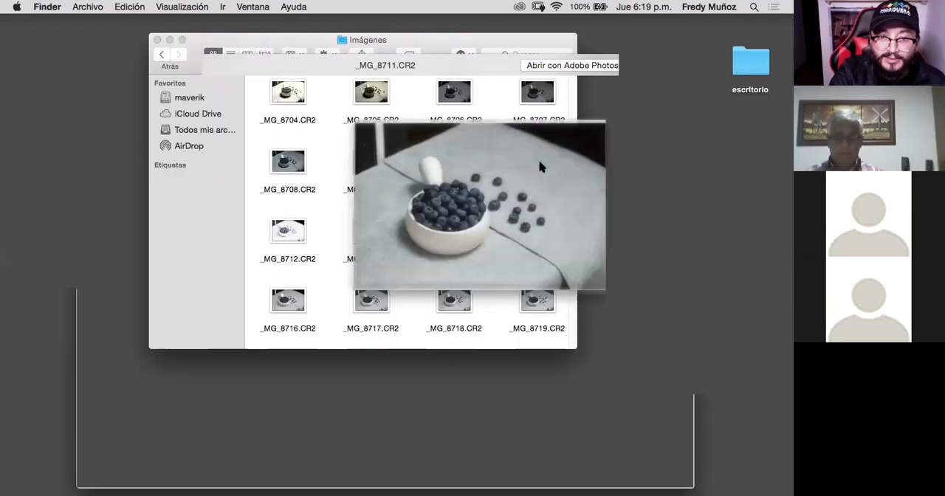
click(374, 307)
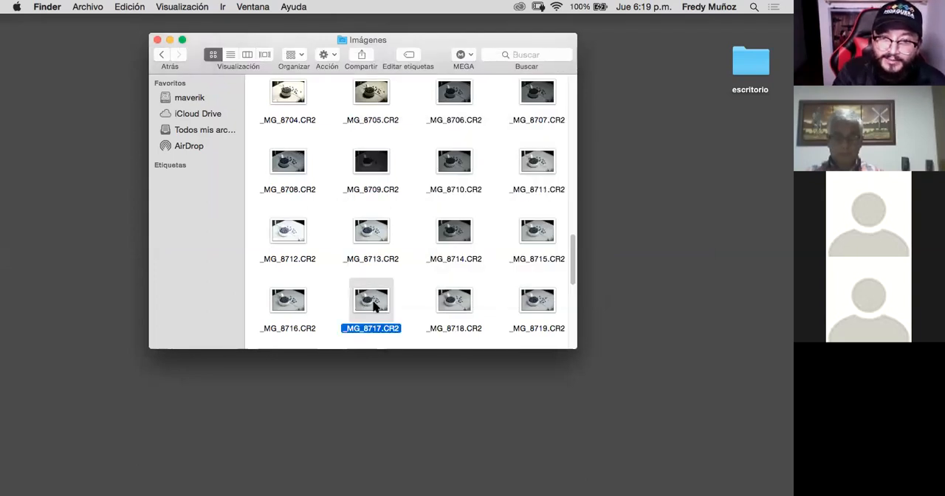
key(space)
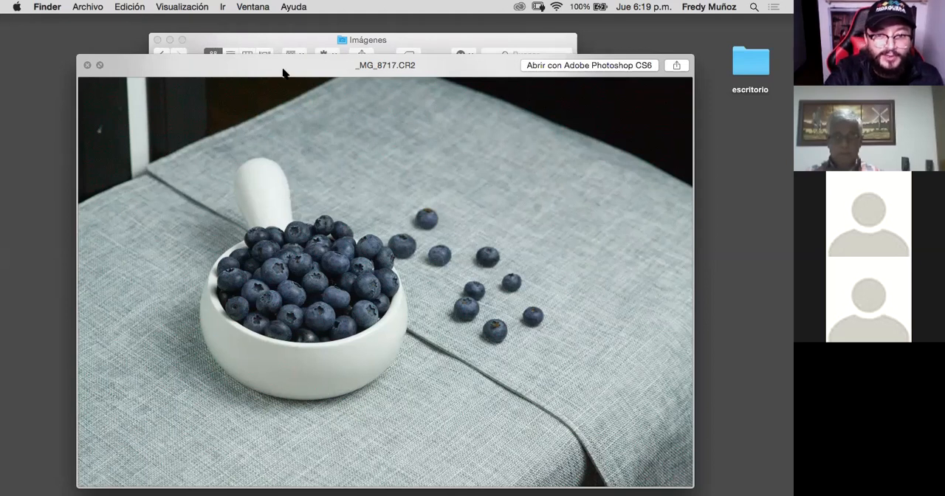
key(space)
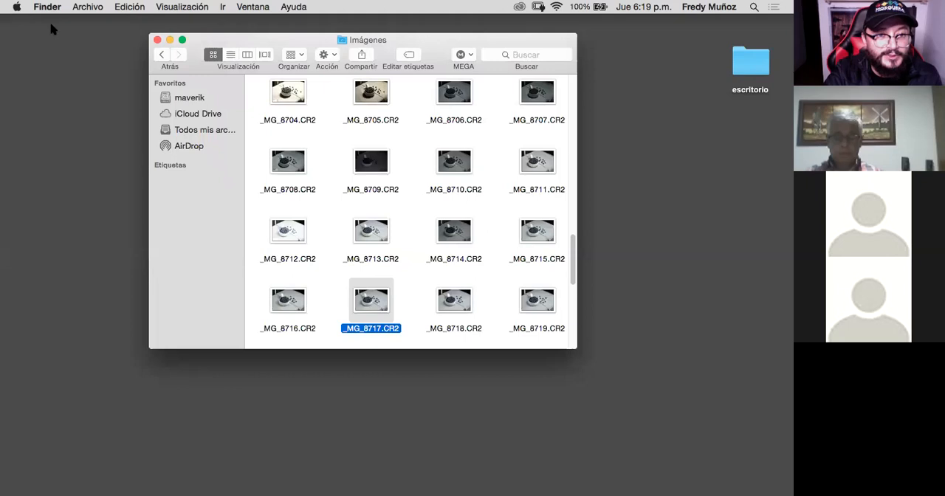
- Open _MG_8717.CR2 in Photoshop's Camera Raw and reposition the window so the whole dialog is clear to work in
click(226, 25)
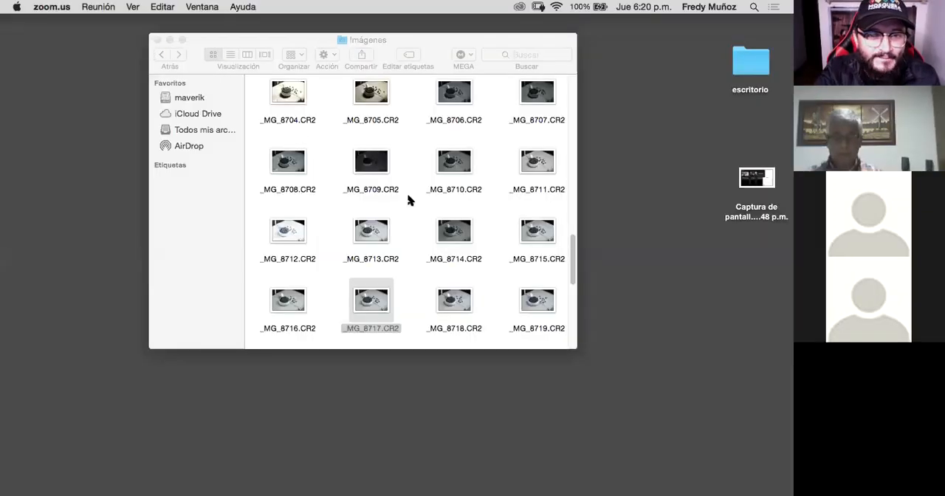
right_click(383, 295)
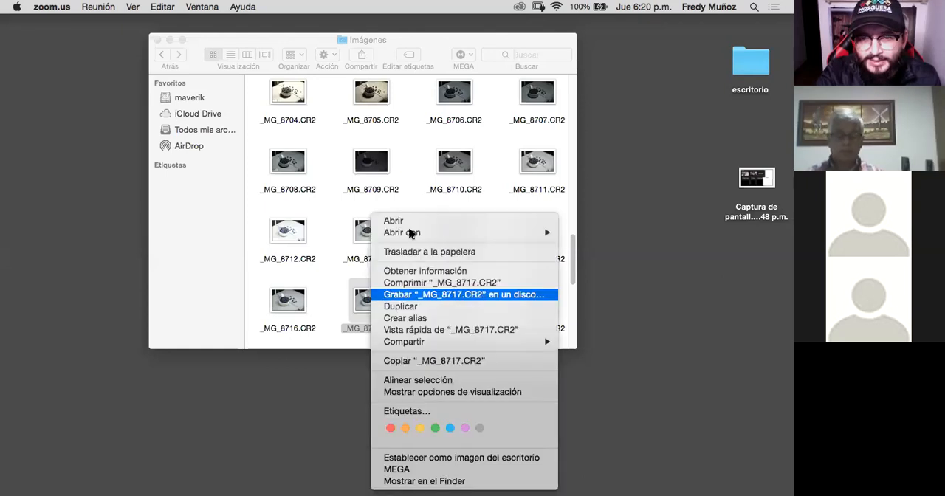
mouse_move(535, 233)
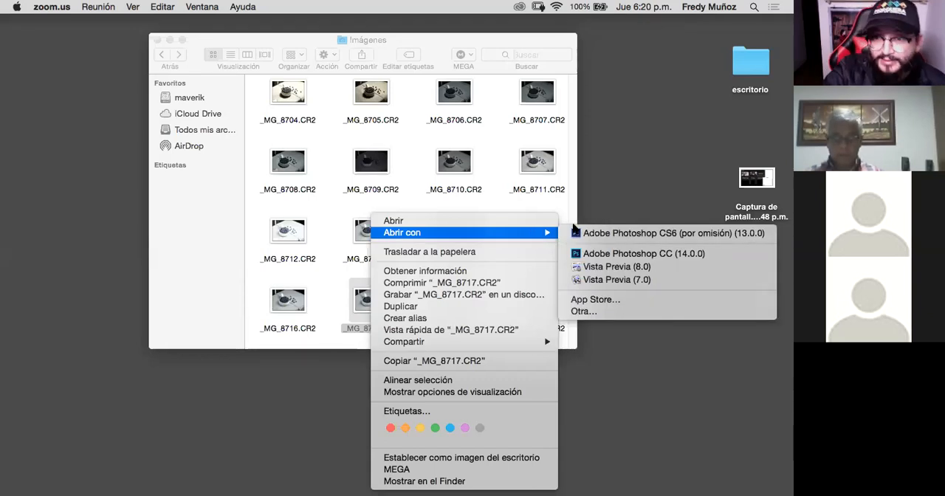
click(411, 223)
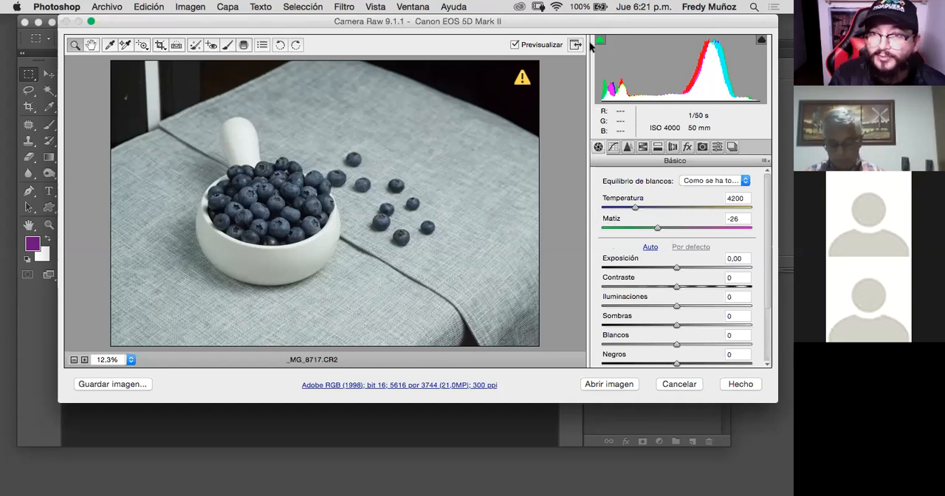
drag(574, 26, 538, 26)
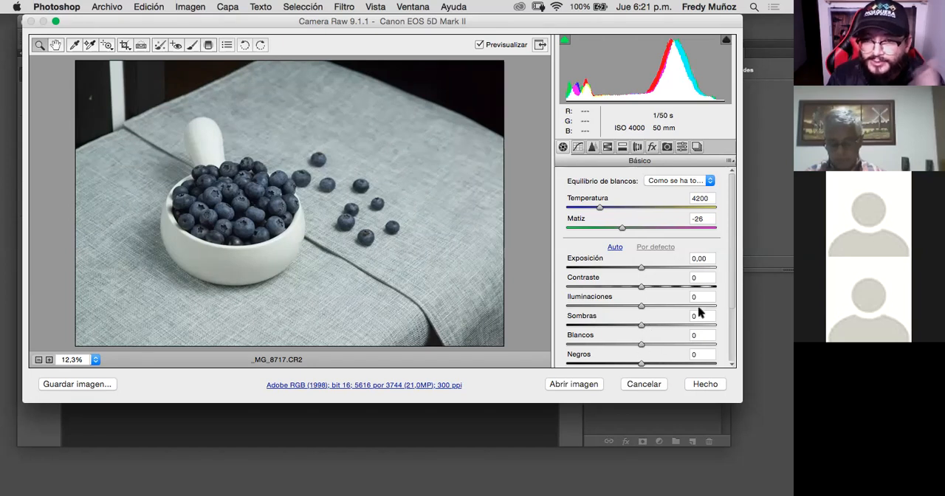
- Adjust the raw photo's tones: set Sombras to +88, Iluminaciones to -50 and Blancos to -29
drag(729, 290, 728, 331)
scroll(730, 310, up, 3)
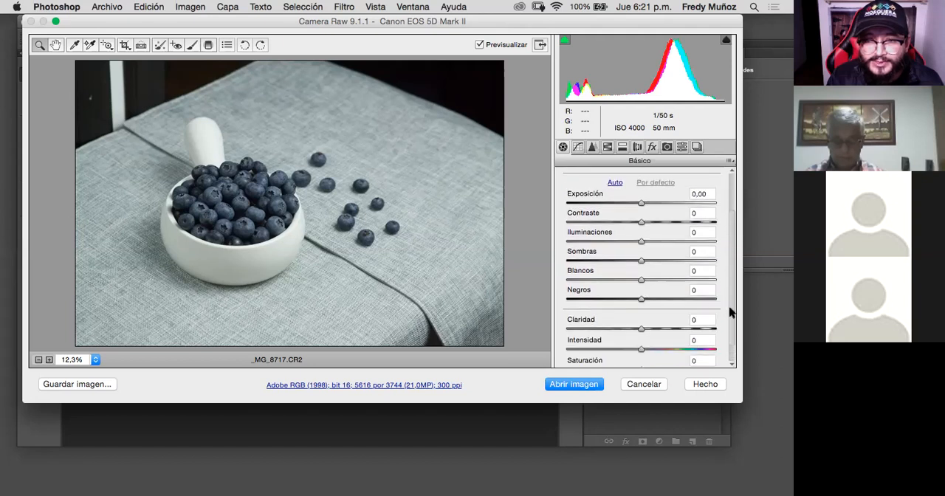
scroll(731, 302, up, 3)
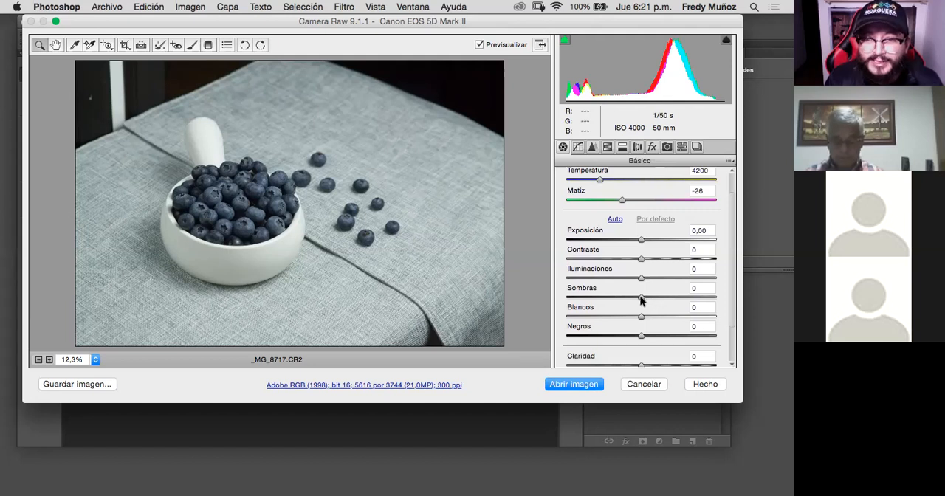
drag(653, 299, 702, 328)
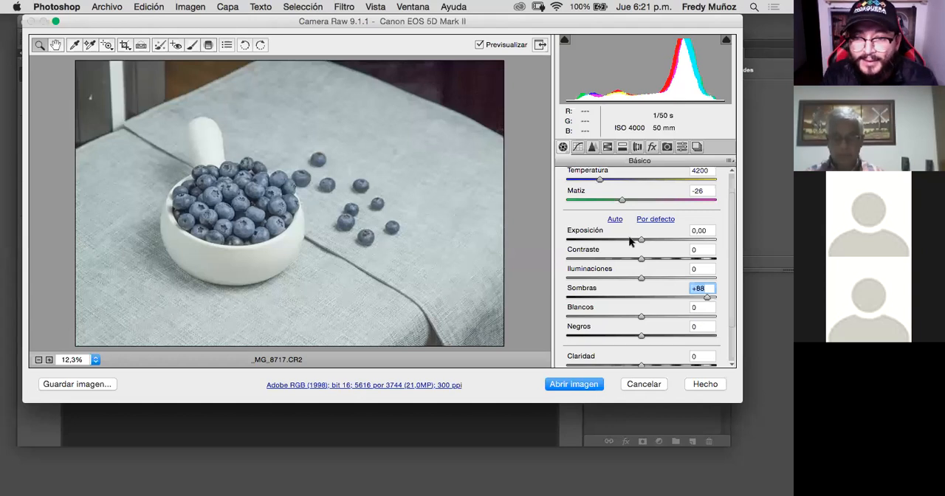
drag(640, 282, 604, 283)
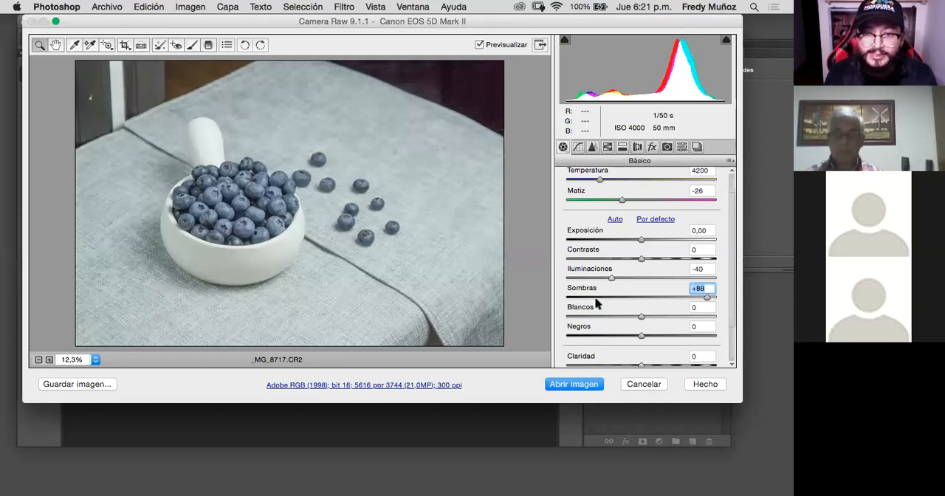
drag(640, 317, 618, 318)
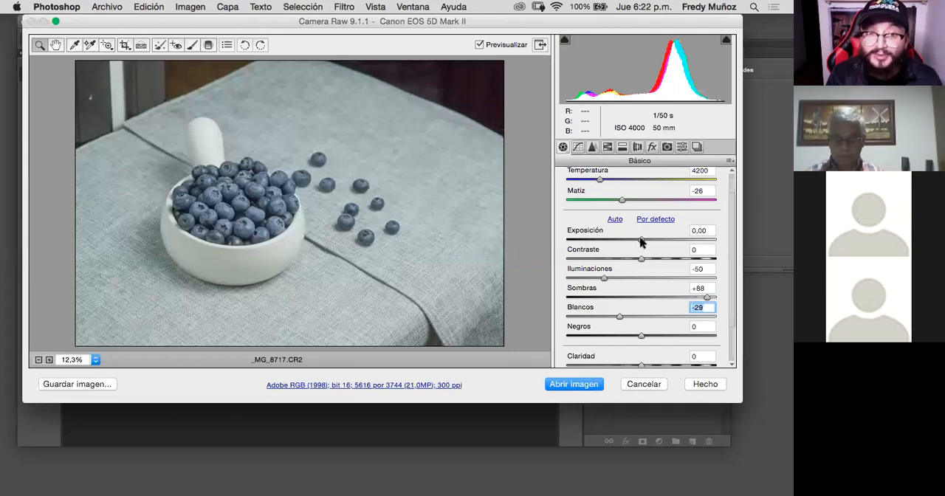
- Brighten the raw photo with Exposición +0,60 and set Contraste to +24
drag(640, 239, 646, 241)
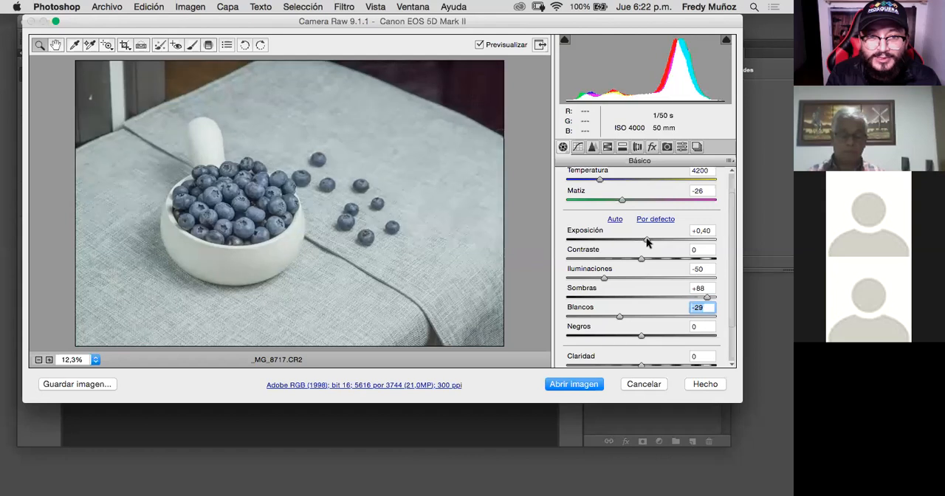
drag(646, 241, 649, 255)
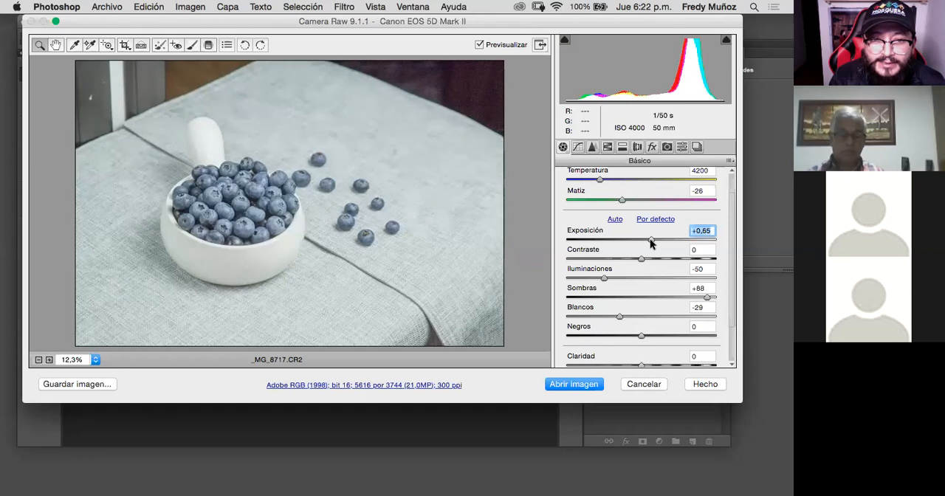
drag(647, 239, 650, 238)
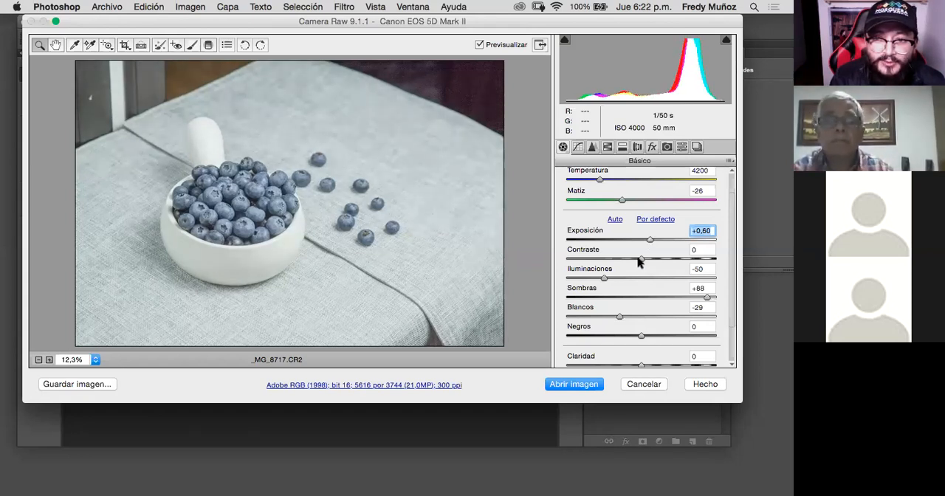
drag(641, 262, 687, 264)
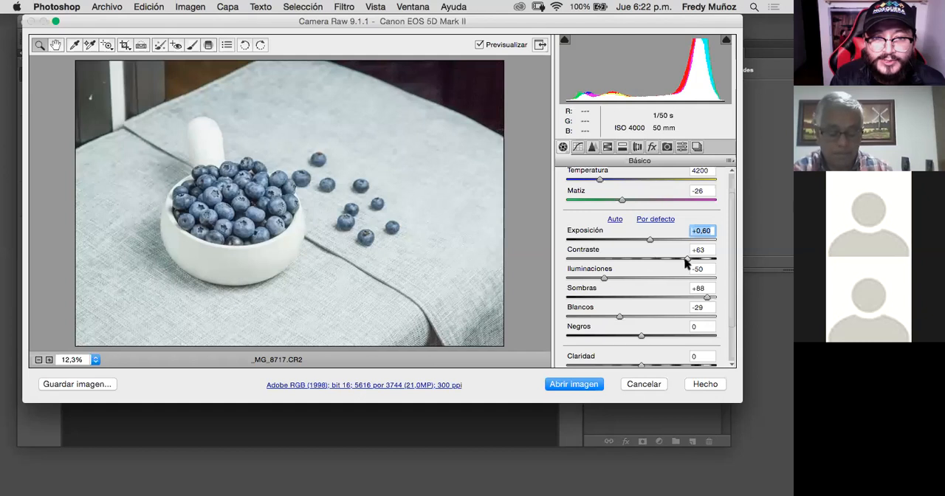
drag(686, 264, 659, 261)
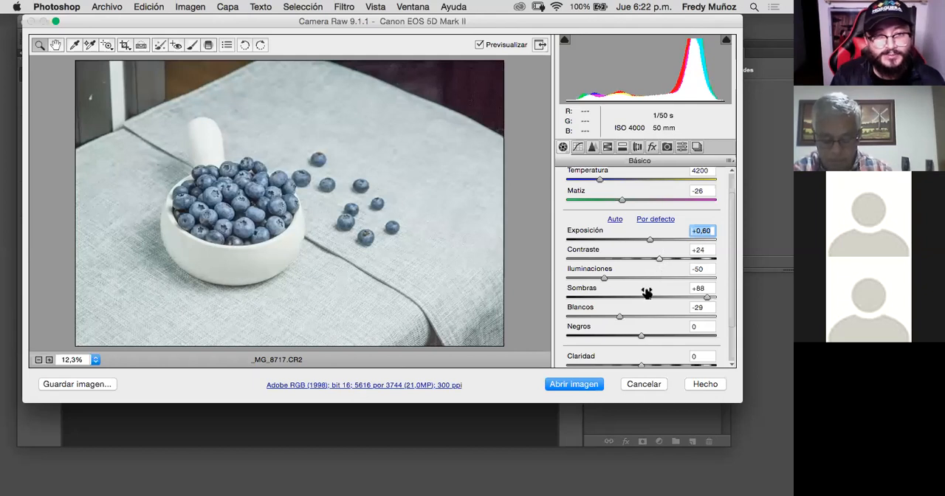
key(Tab)
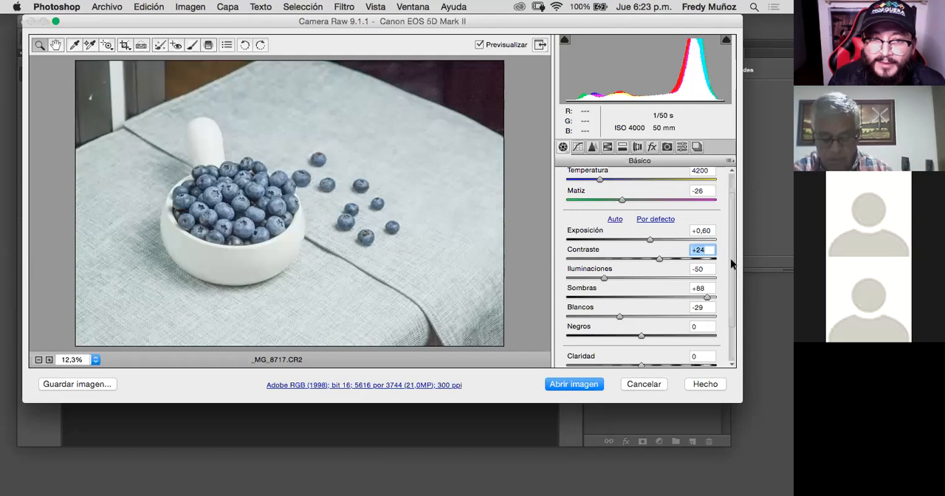
- Recover more detail in the bright areas by setting Blancos to -40 and Iluminaciones to -65
drag(733, 265, 731, 282)
scroll(618, 282, down, 1)
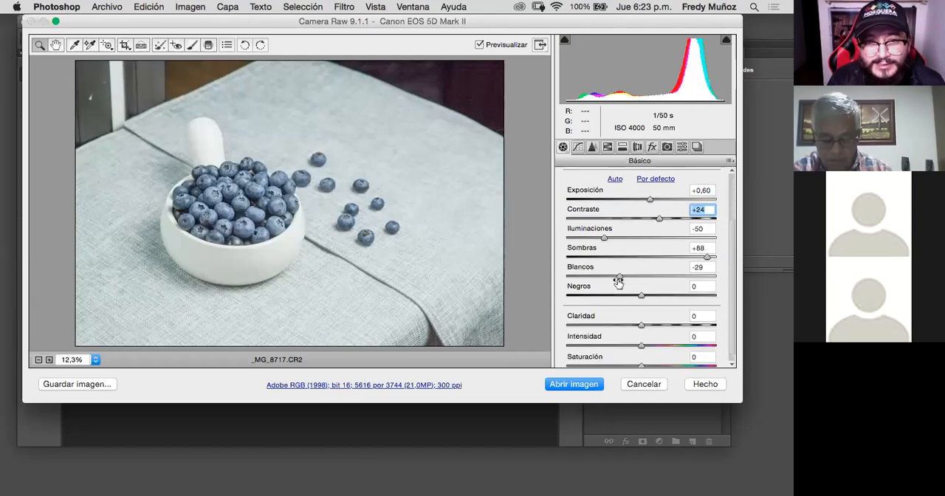
click(611, 276)
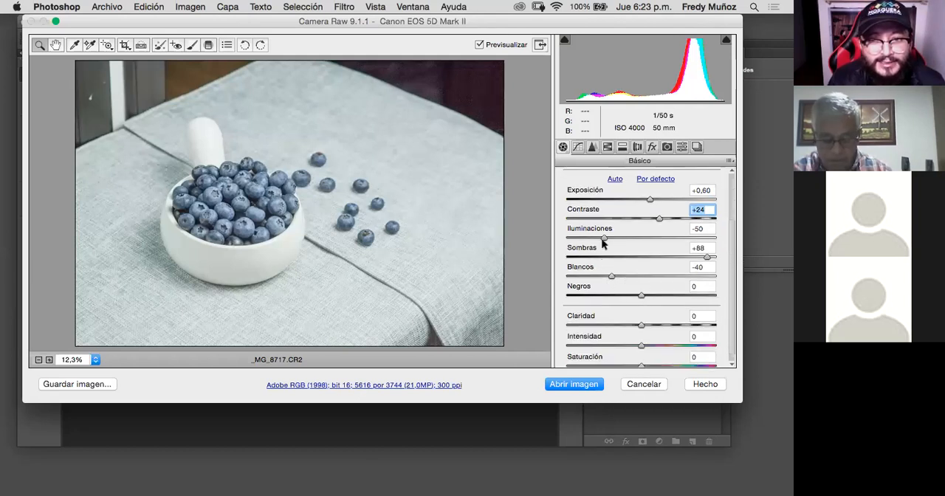
drag(603, 239, 593, 241)
click(593, 240)
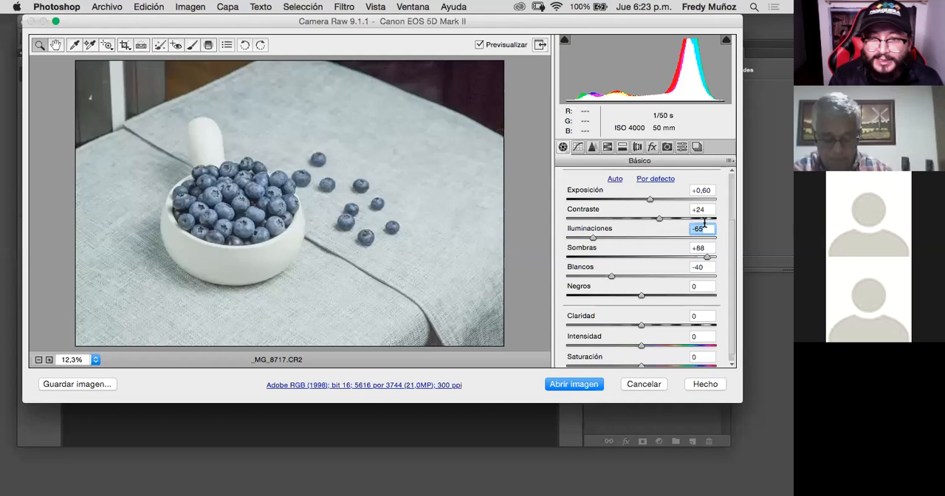
- Correct the green cast by setting Matiz to -1, and raise Sombras to +100
scroll(731, 251, up, 3)
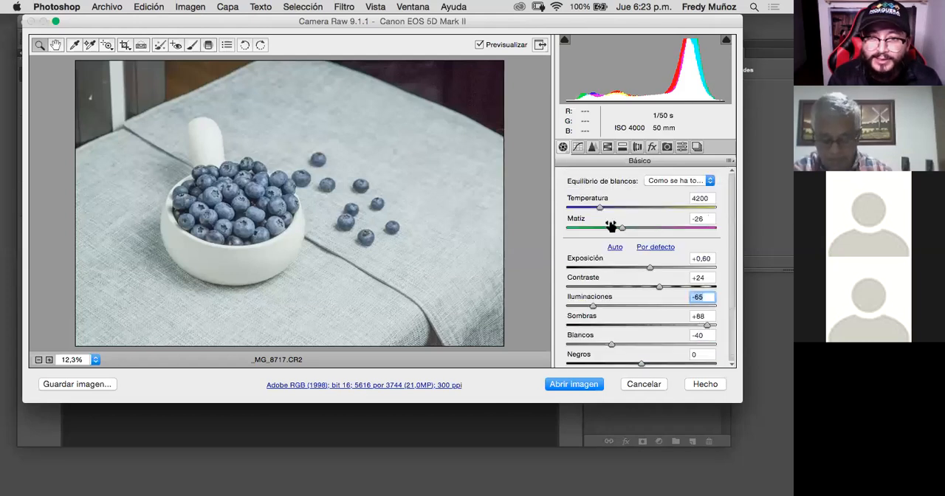
drag(619, 229, 633, 230)
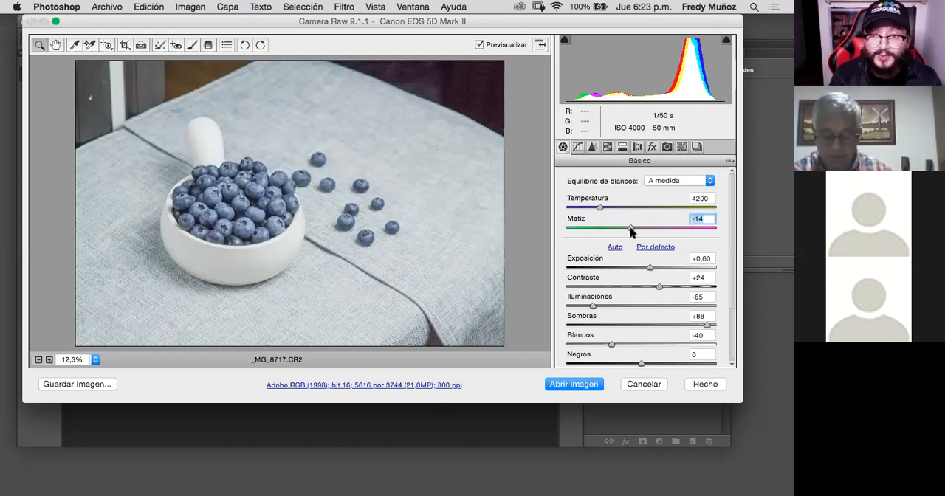
mouse_move(631, 230)
mouse_down()
mouse_move(612, 231)
mouse_move(652, 234)
mouse_move(623, 232)
mouse_move(638, 233)
mouse_up()
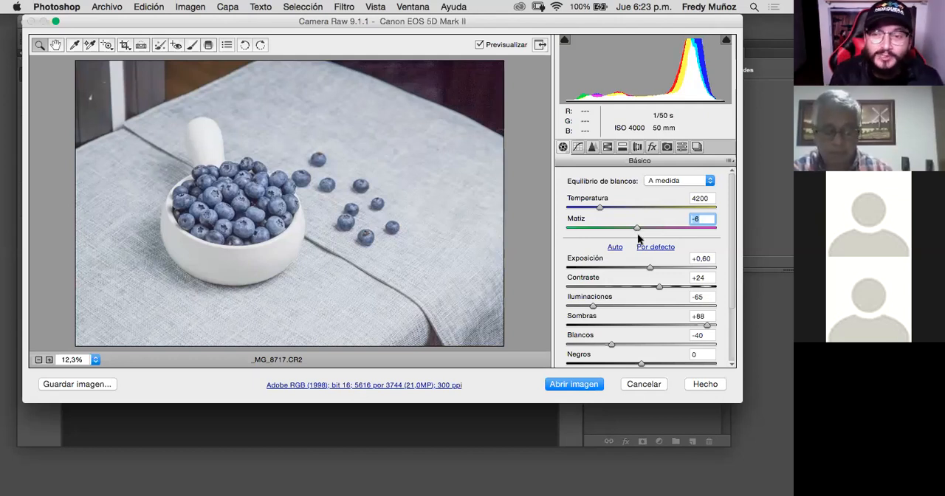
drag(639, 232, 598, 230)
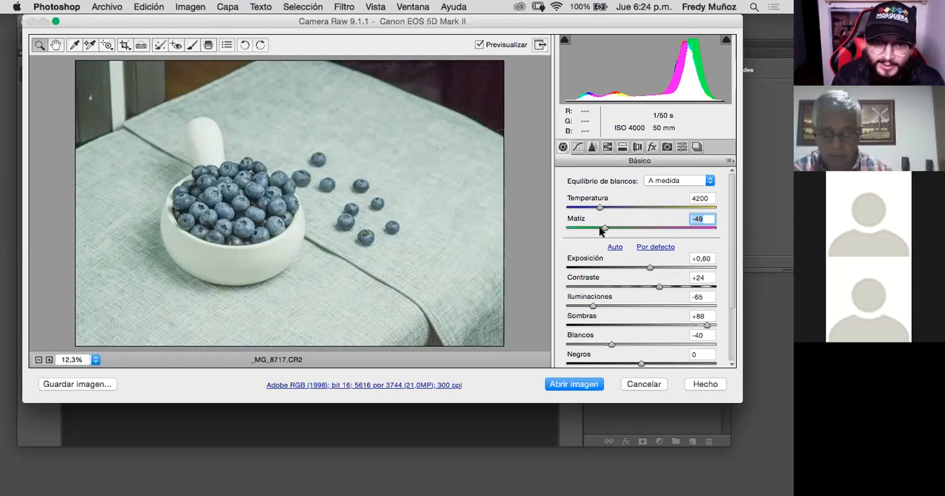
drag(604, 228, 640, 233)
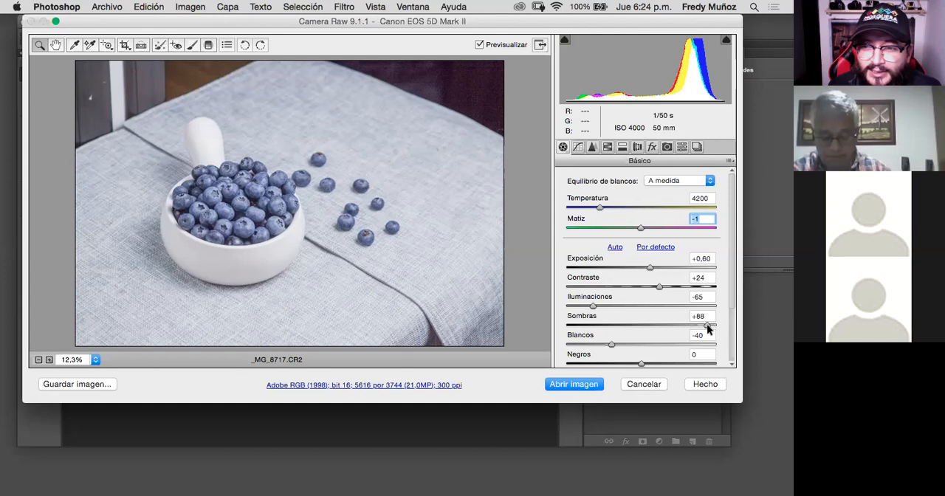
drag(724, 322, 738, 328)
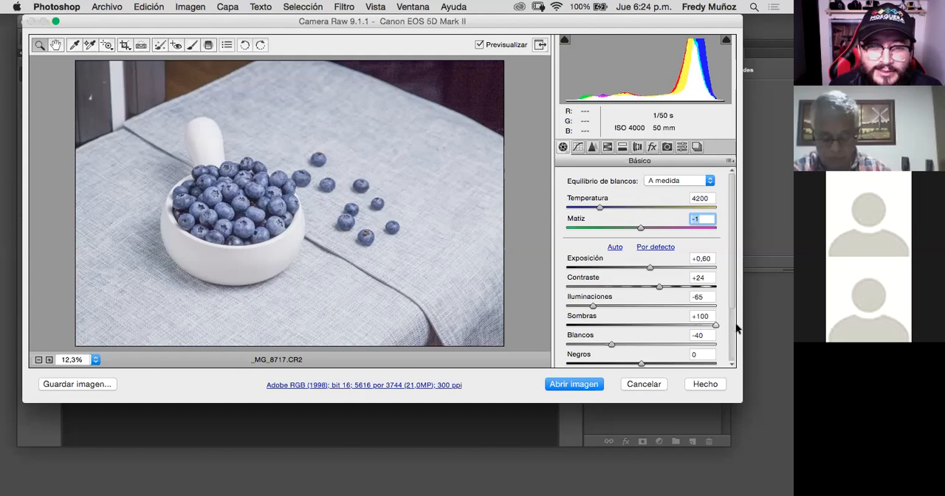
- Open the developed raw photo _MG_8717.CR2 in Photoshop for further editing
click(569, 384)
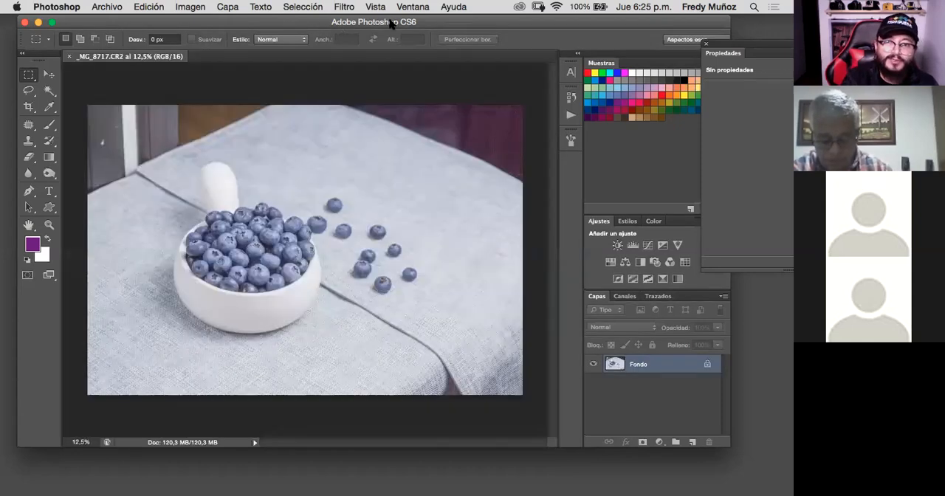
drag(391, 22, 457, 22)
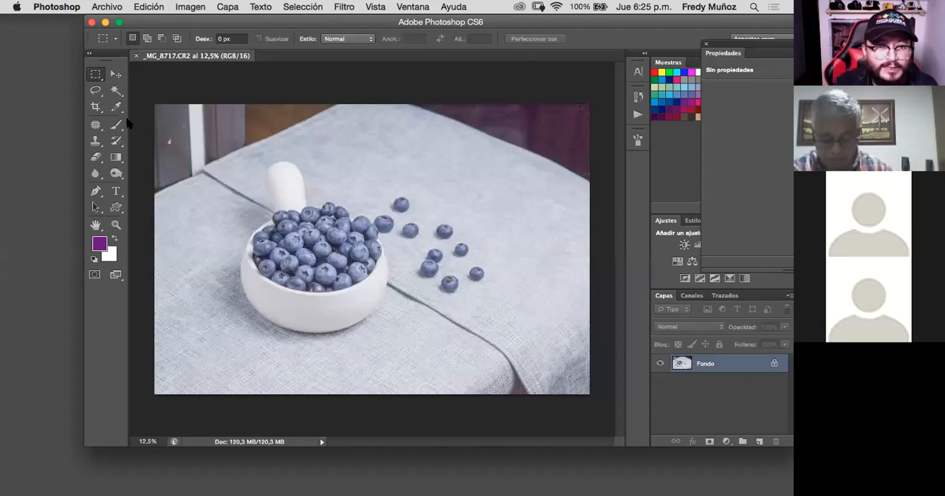
- Crop the photo tighter around the bowl and loose blueberries with the rule-of-thirds overlay, trimming all edges and most of the dark upper corners
click(96, 109)
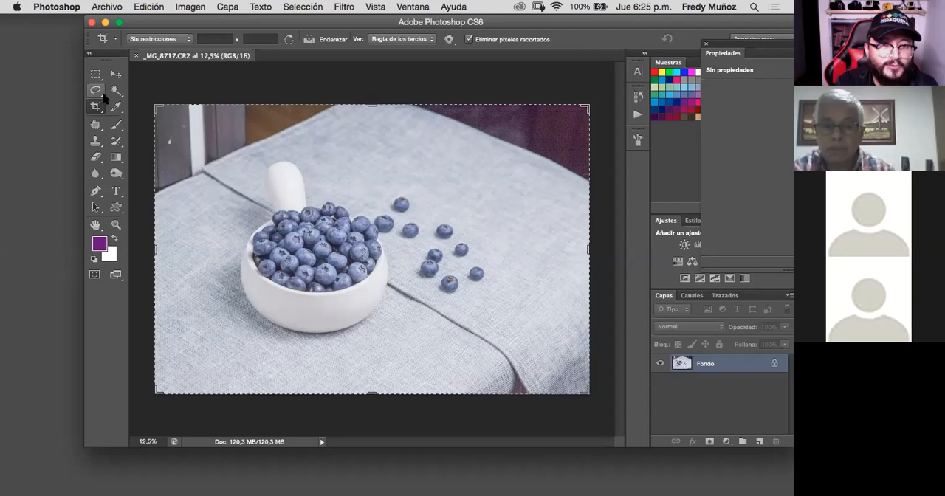
click(90, 56)
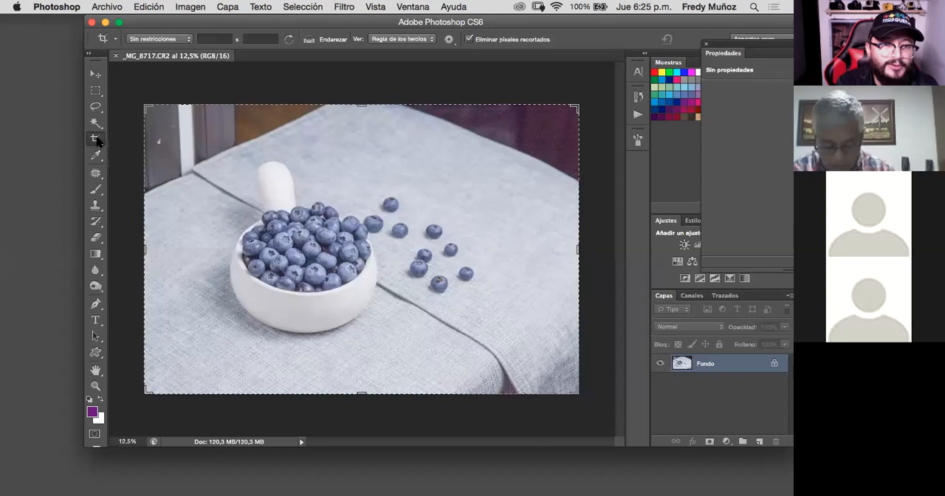
click(90, 57)
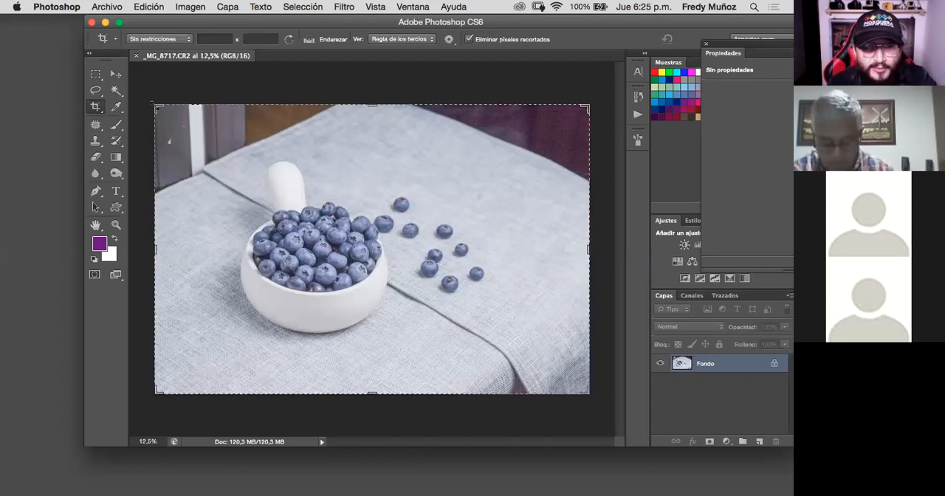
drag(158, 107, 196, 130)
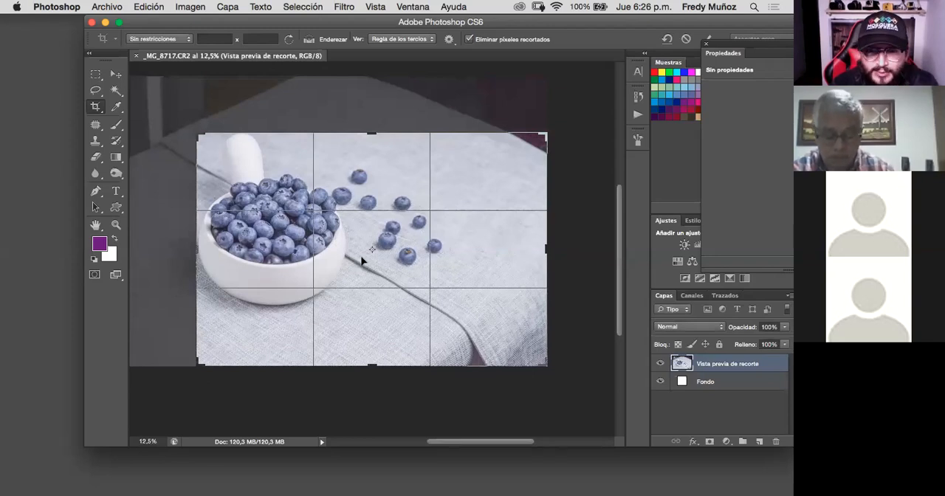
drag(364, 260, 369, 286)
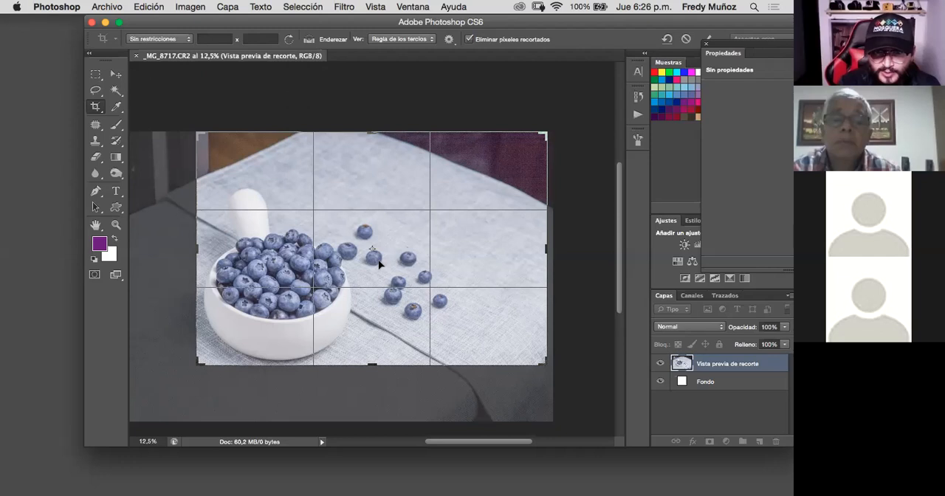
drag(386, 257, 411, 242)
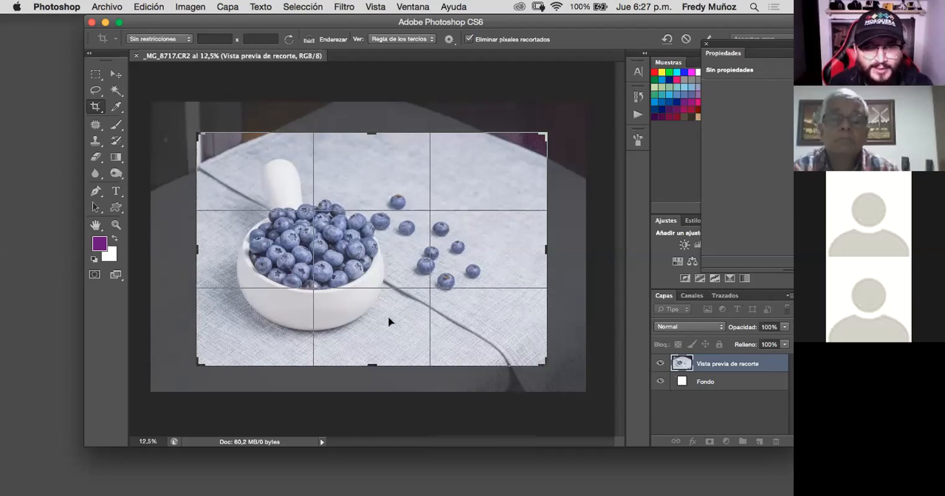
mouse_move(384, 264)
mouse_down()
mouse_move(385, 226)
mouse_move(384, 292)
mouse_move(379, 252)
mouse_move(381, 287)
mouse_move(383, 270)
mouse_up()
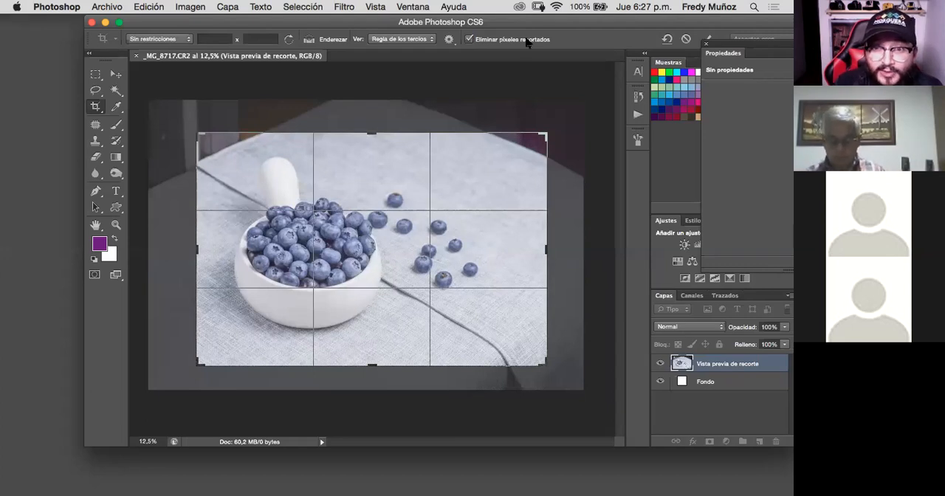
drag(529, 24, 503, 10)
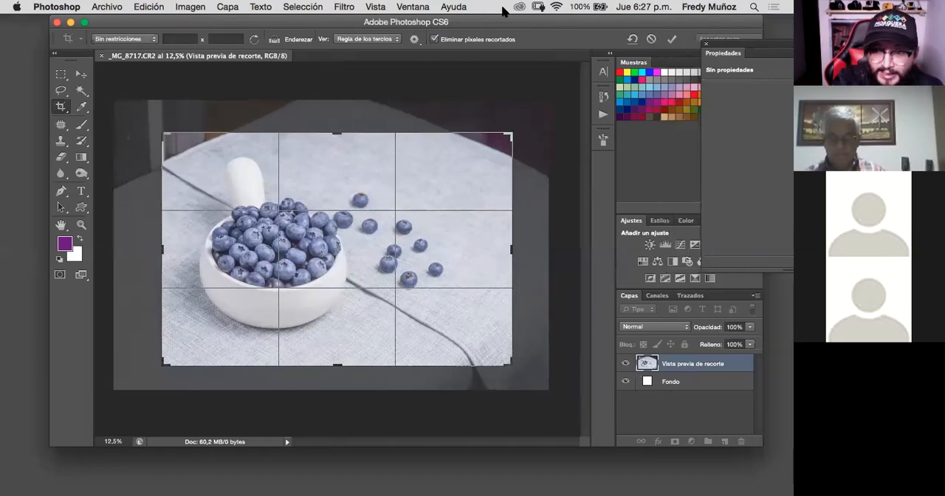
key(Return)
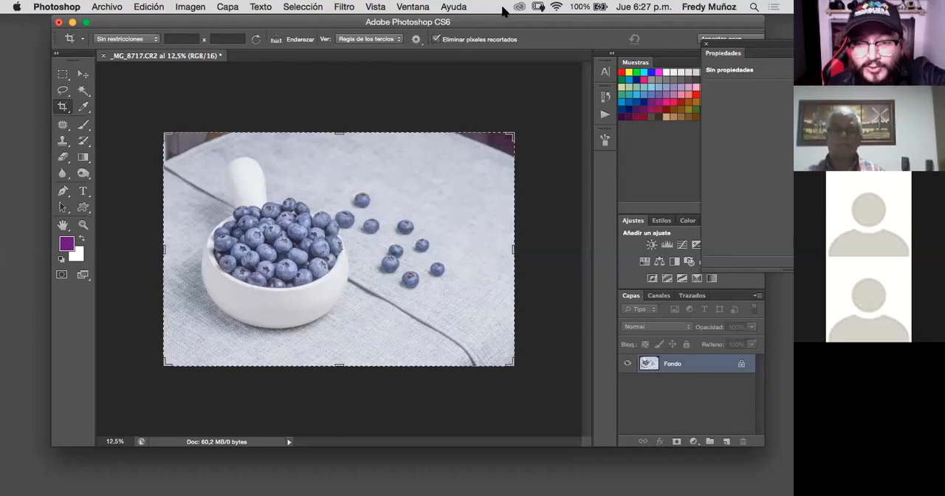
- Duplicate the photo layer and save the document as _MG_8717.psd in Imágenes, with Capas and Maximizar compatibilidad enabled
key(super+j)
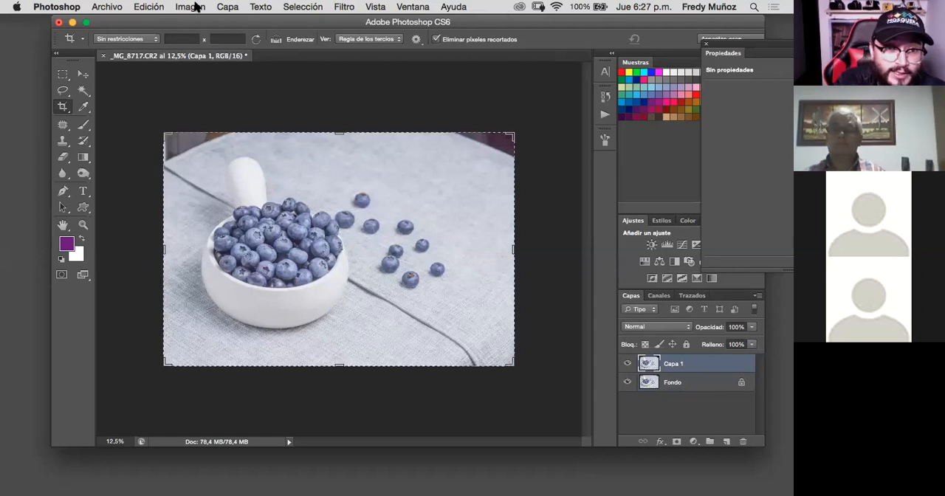
click(108, 7)
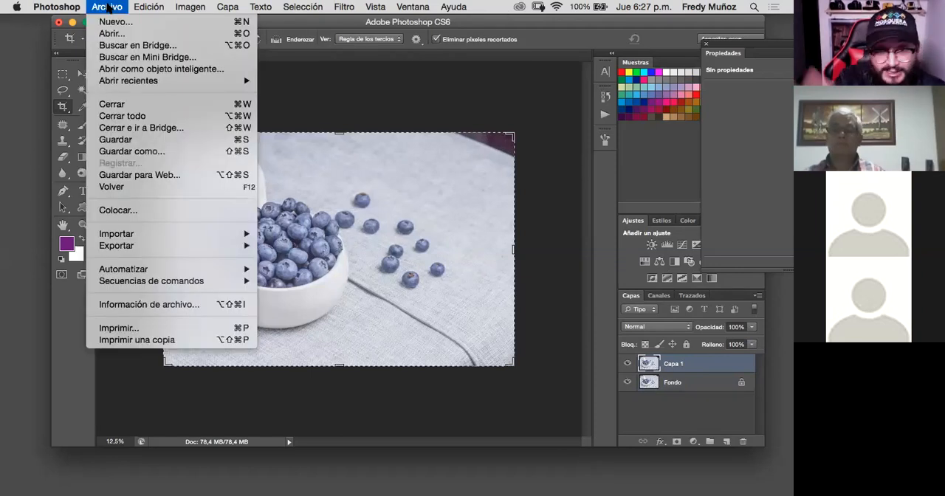
click(141, 151)
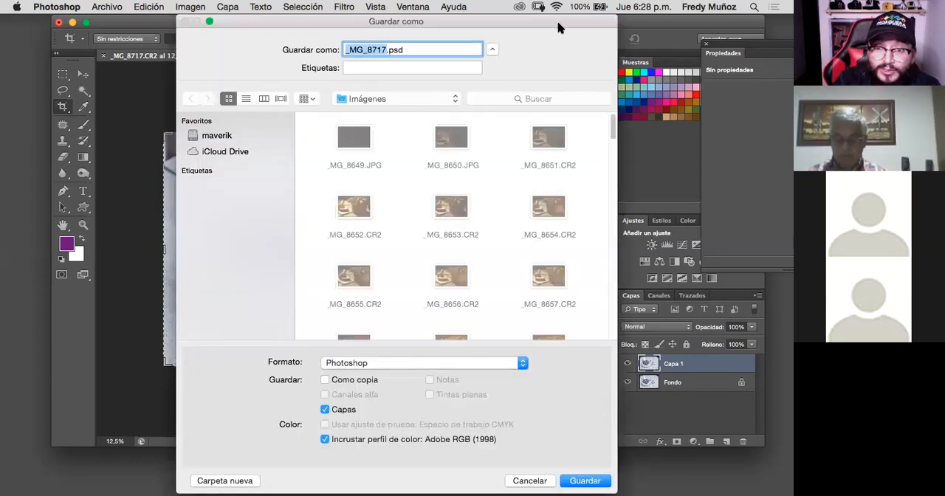
drag(559, 27, 735, 7)
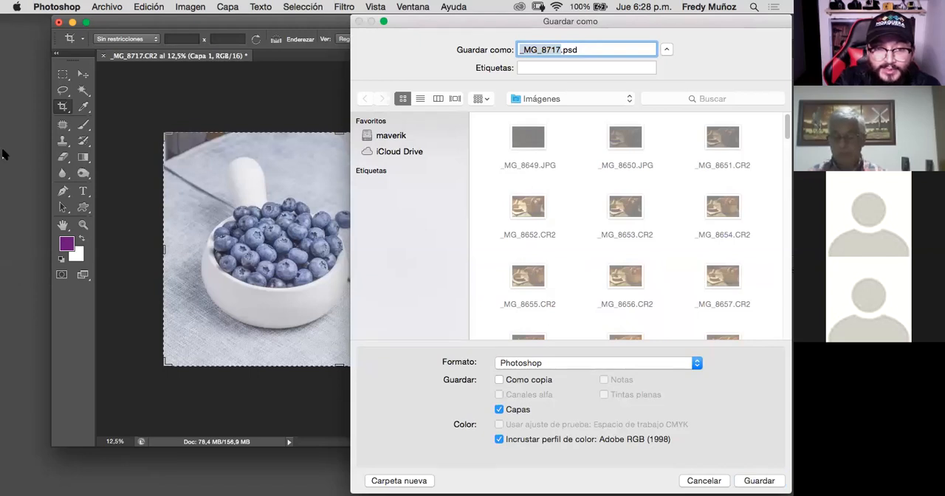
click(760, 481)
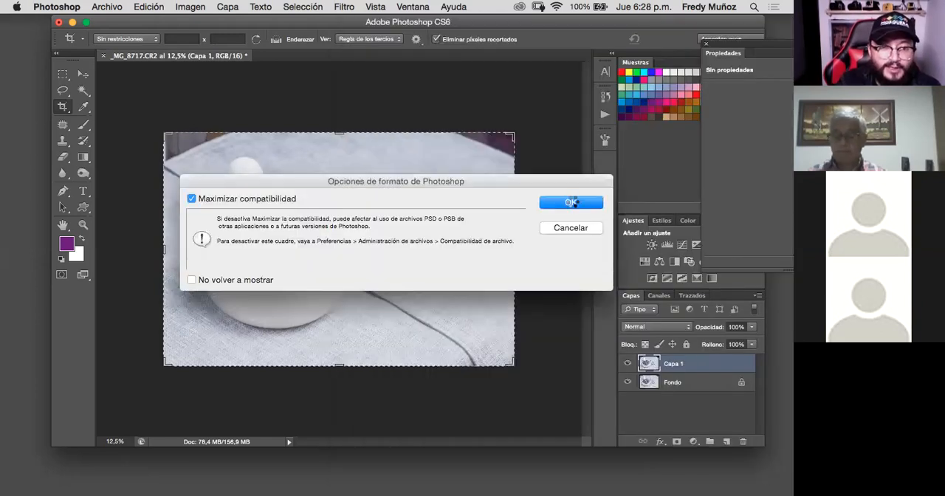
click(572, 202)
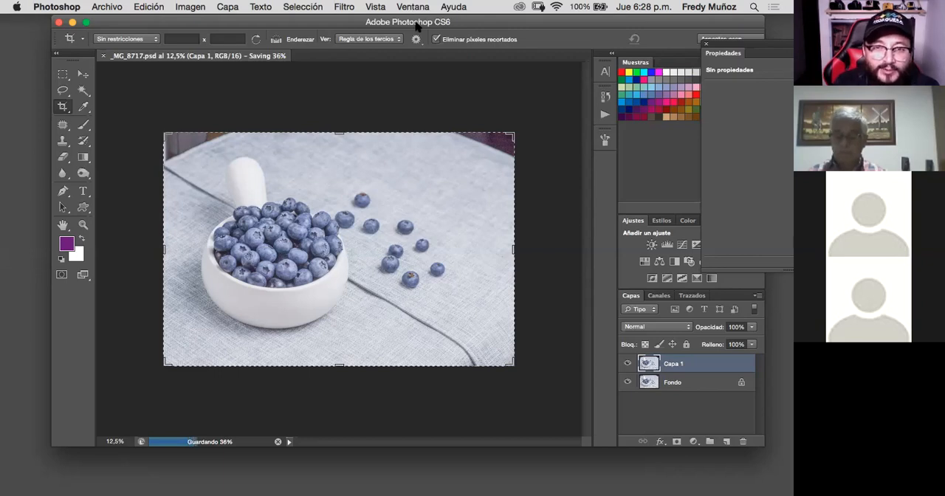
- Examine the blueberries and the rim of the bowl up close for detail and blemishes
drag(415, 22, 467, 25)
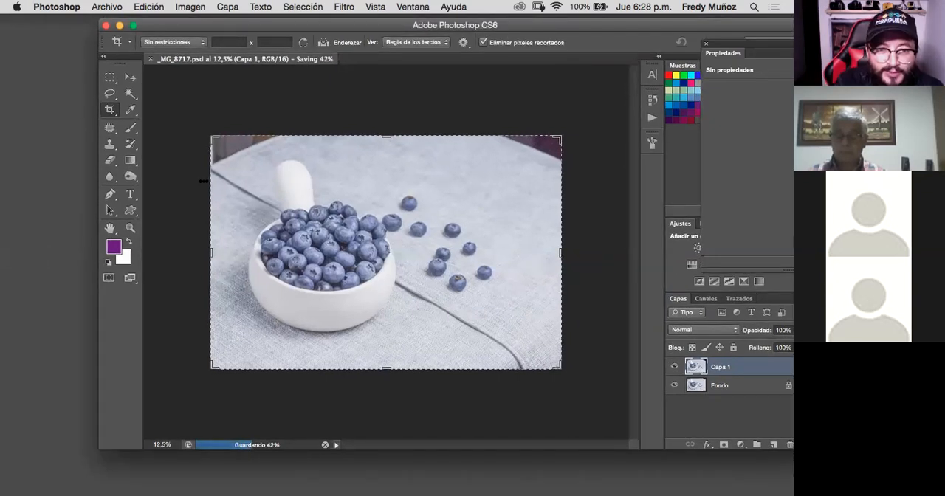
scroll(203, 181, up, 5)
scroll(203, 181, up, 5)
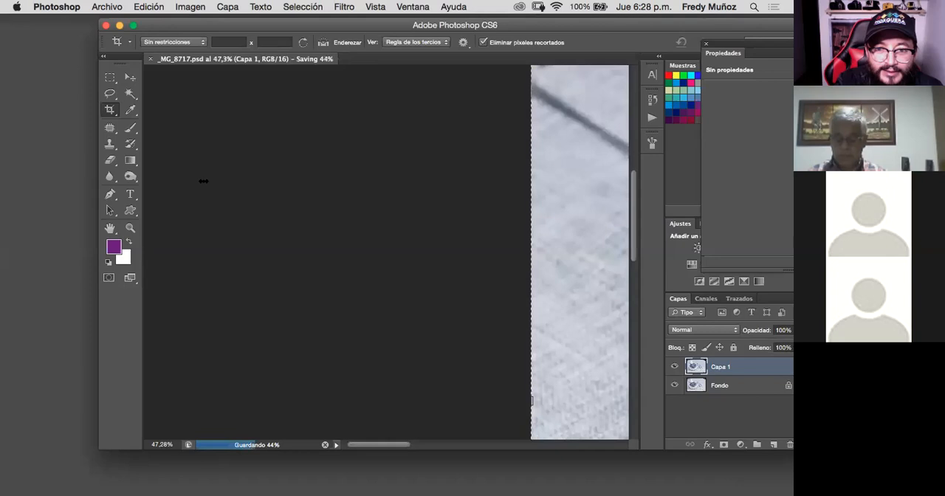
scroll(203, 181, right, 5)
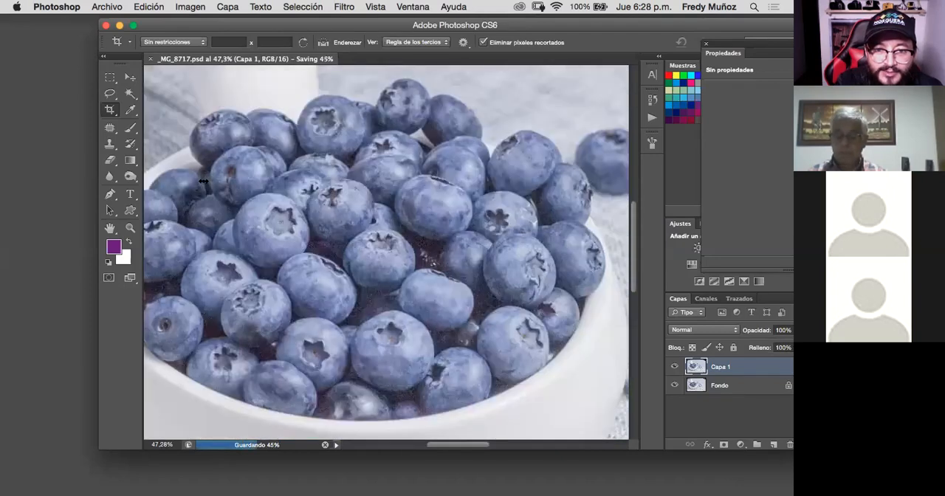
scroll(203, 181, left, 5)
scroll(203, 181, up, 1)
scroll(203, 181, right, 3)
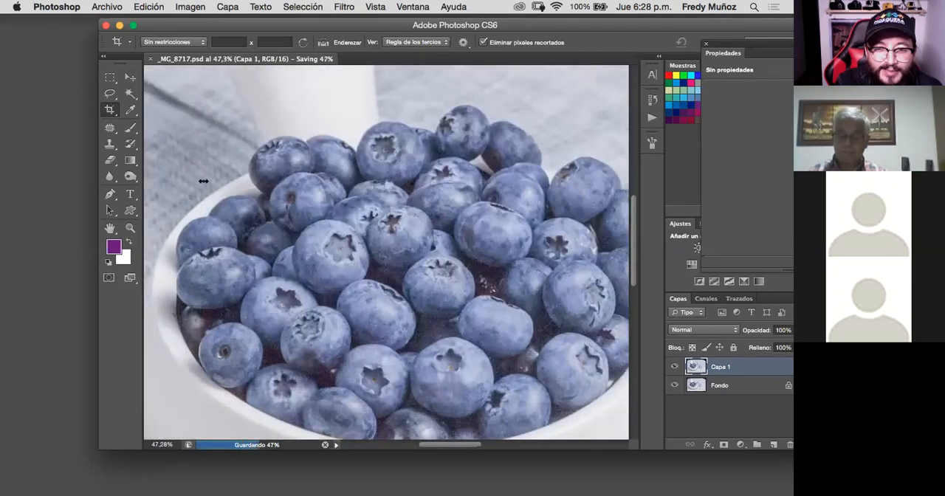
scroll(203, 181, left, 2)
scroll(203, 181, up, 2)
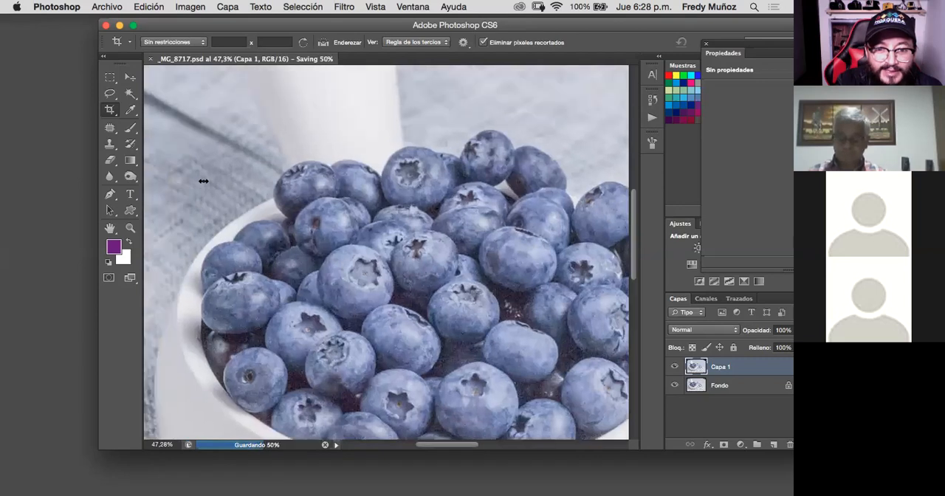
scroll(203, 181, left, 8)
scroll(203, 181, left, 3)
scroll(203, 181, up, 3)
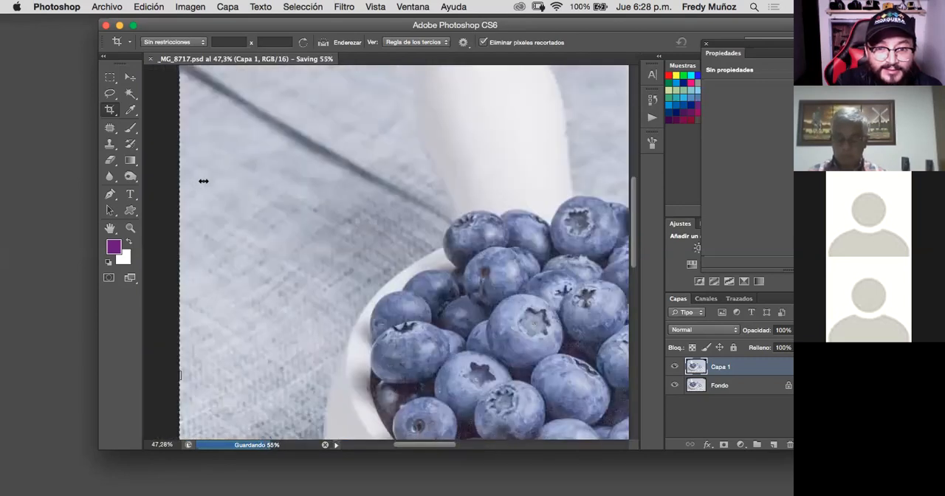
- Examine the photo's two upper corners, where the dark background shows beyond the edge of the tablecloth
scroll(204, 181, up, 4)
scroll(203, 181, left, 4)
scroll(203, 181, up, 1)
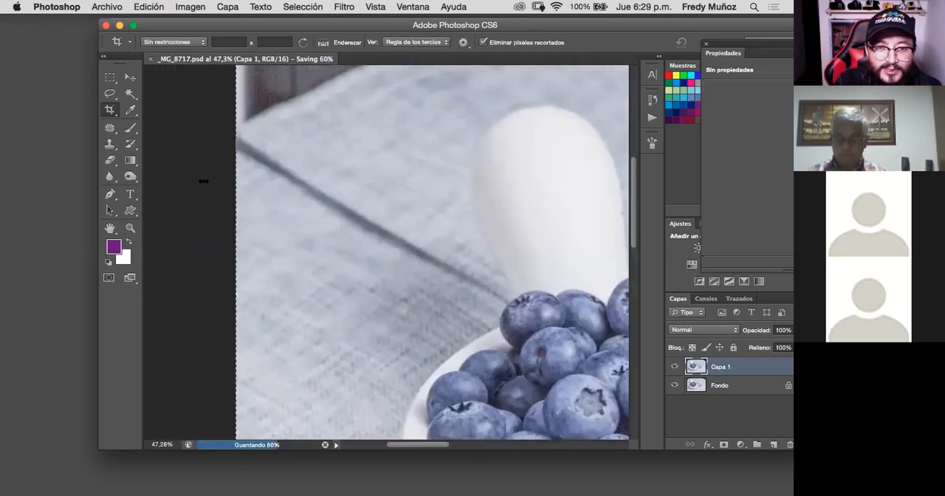
scroll(203, 181, right, 2)
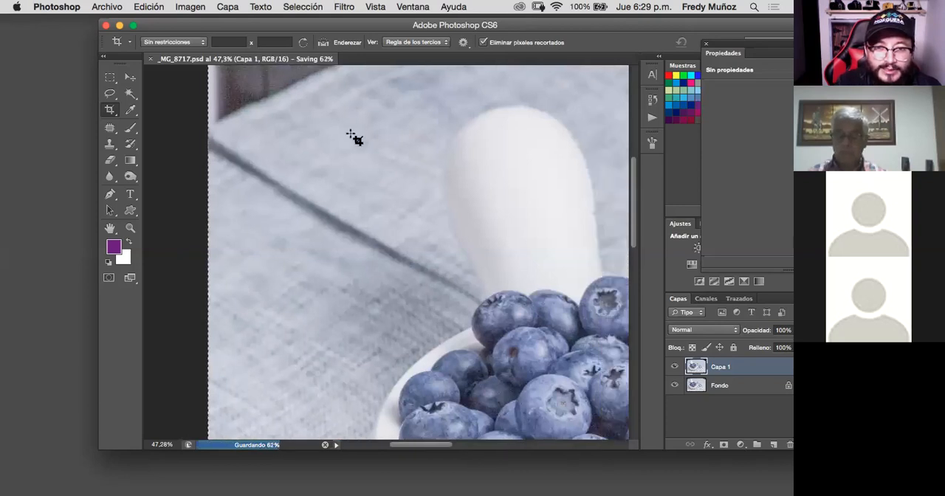
scroll(384, 214, up, 5)
scroll(384, 213, right, 1)
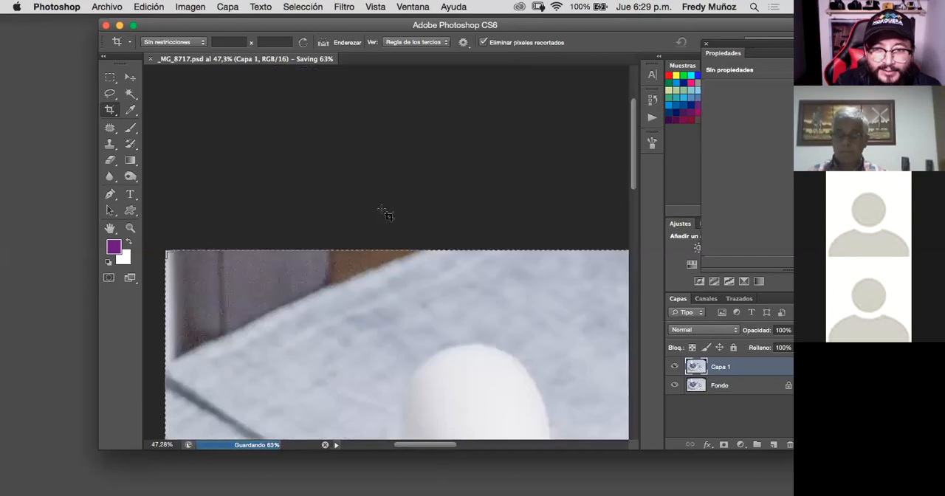
scroll(384, 213, down, 2)
scroll(384, 214, right, 3)
scroll(384, 213, right, 5)
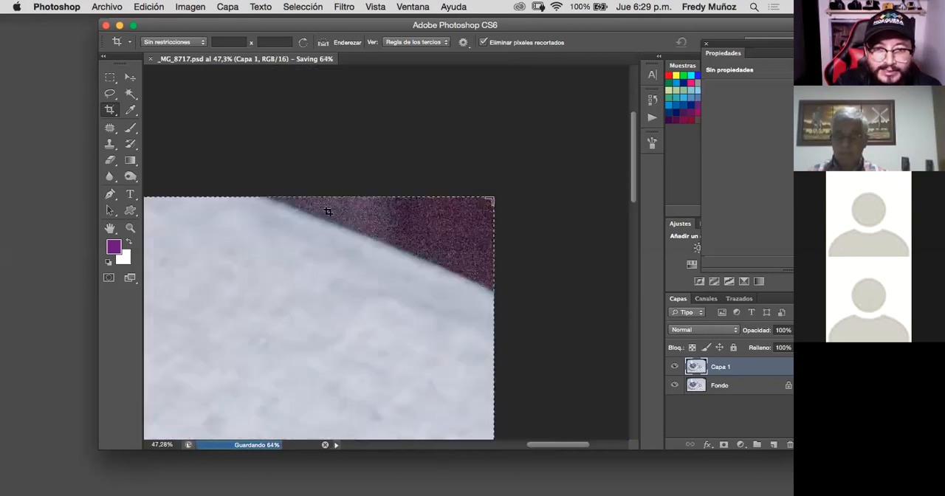
scroll(443, 243, left, 2)
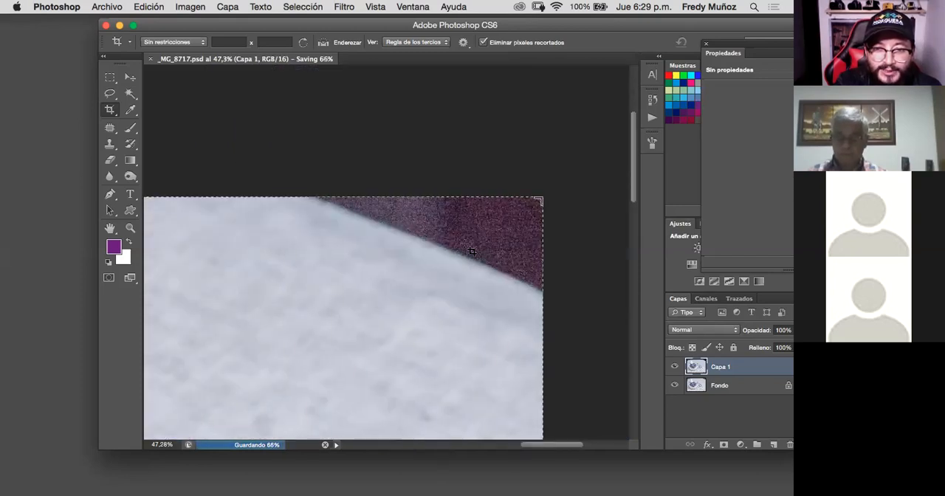
- Examine the tablecloth seam, the lower part of the photo and the base of the bowl at different magnifications
scroll(470, 250, down, 6)
scroll(470, 251, down, 5)
scroll(470, 250, left, 2)
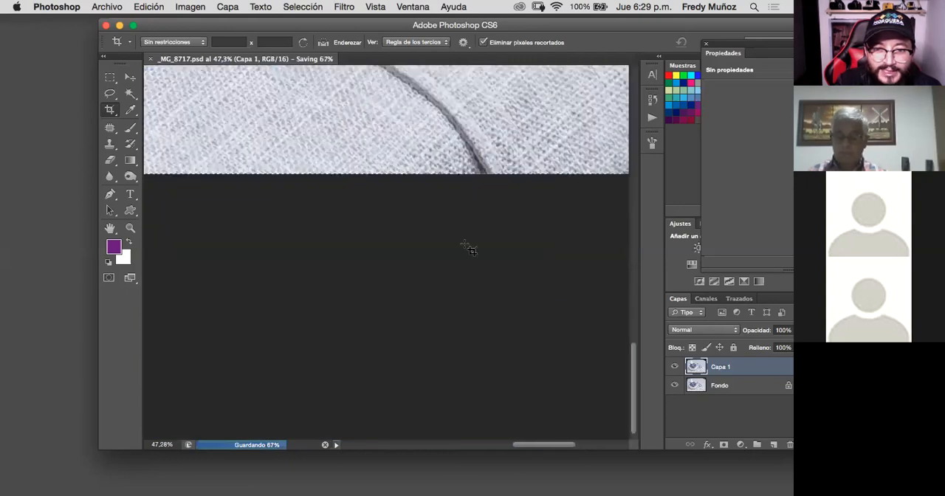
scroll(470, 250, up, 4)
scroll(470, 250, left, 1)
key(super+minus)
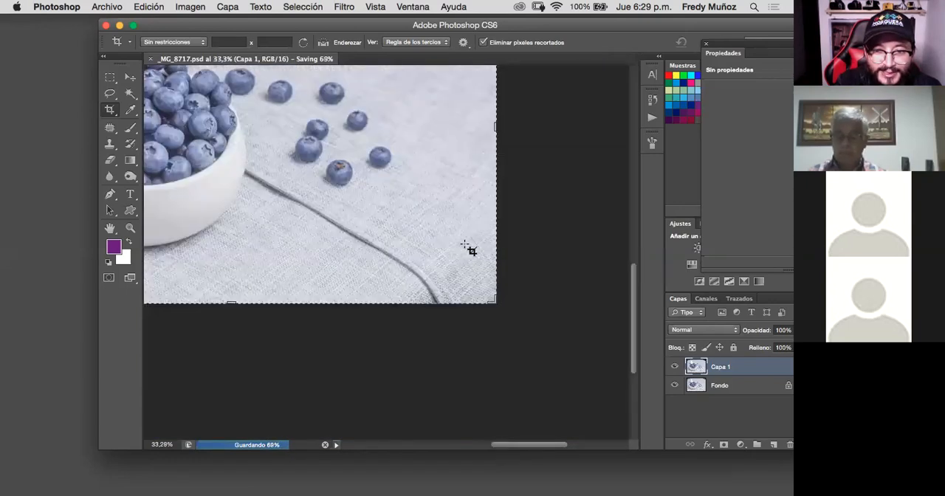
key(super+minus)
scroll(469, 249, down, 4)
scroll(470, 249, right, 3)
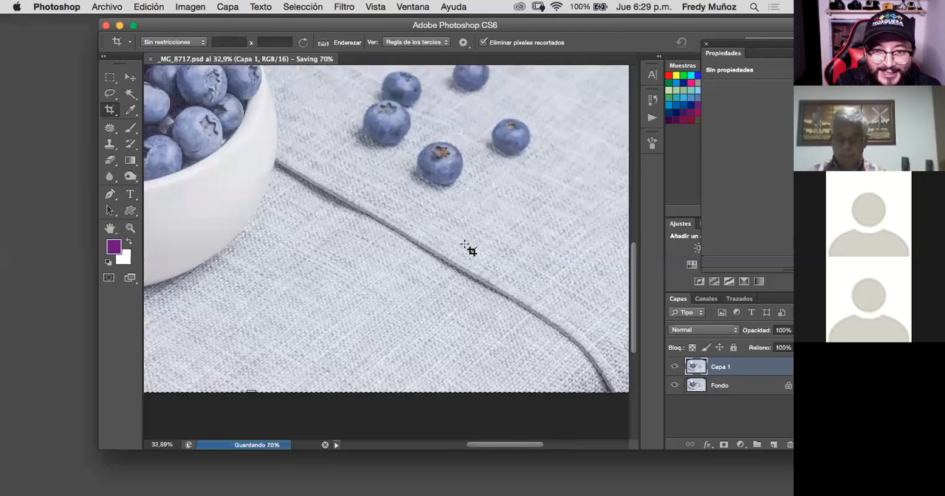
scroll(410, 224, down, 5)
scroll(410, 224, right, 1)
scroll(409, 224, up, 3)
scroll(410, 224, left, 1)
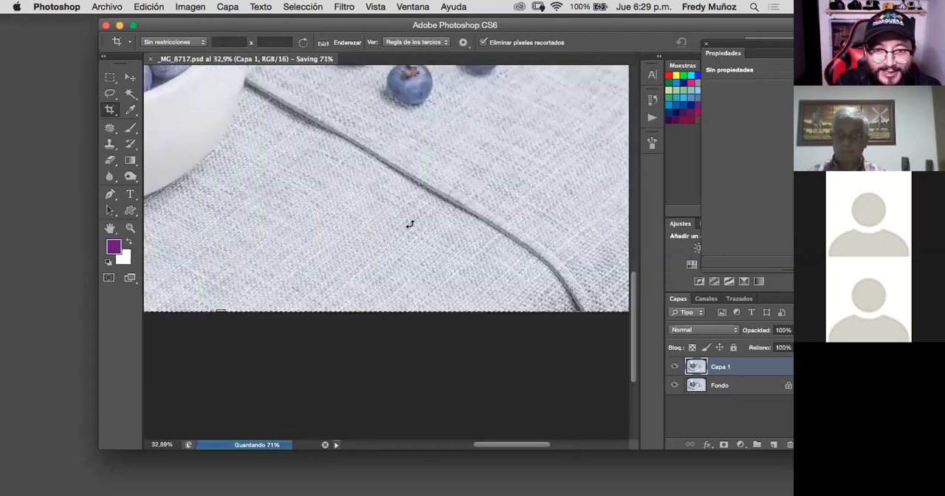
scroll(410, 224, up, 1)
scroll(410, 224, left, 1)
scroll(410, 223, right, 2)
scroll(409, 223, up, 1)
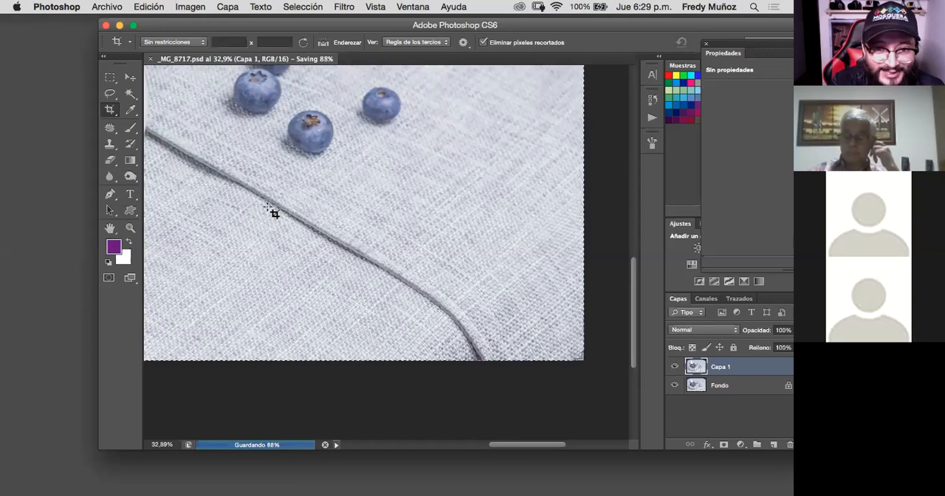
scroll(273, 213, down, 1)
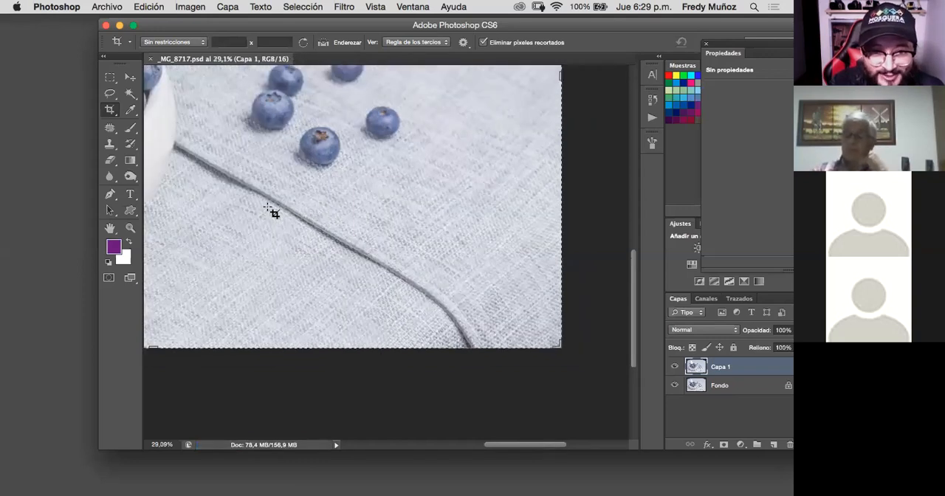
scroll(274, 213, up, 1)
scroll(273, 213, up, 1)
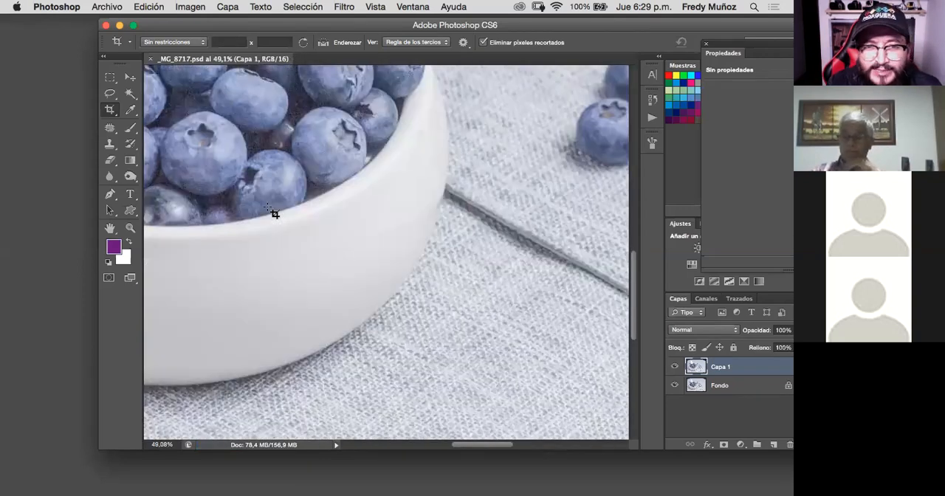
- Activate the Pen tool in path mode (Trazado) for outlining the bowl's edge beside the tablecloth seam
scroll(273, 213, left, 2)
scroll(274, 213, down, 1)
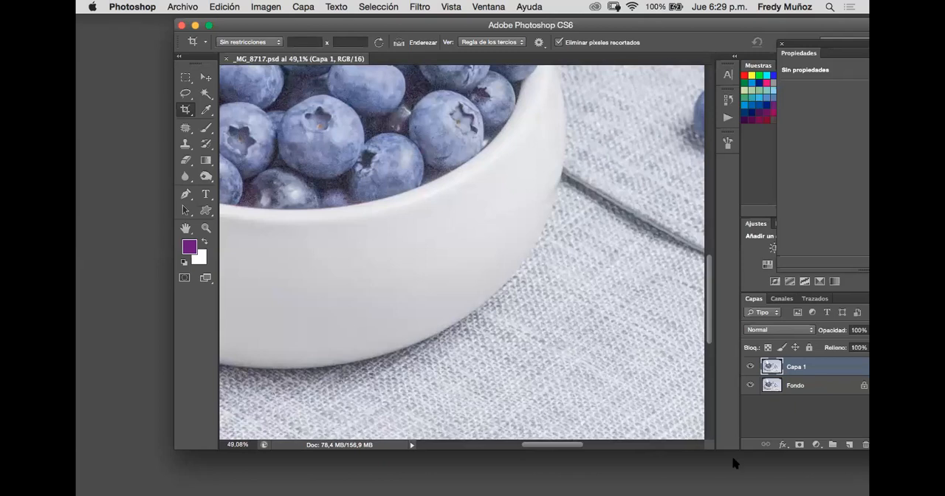
click(185, 195)
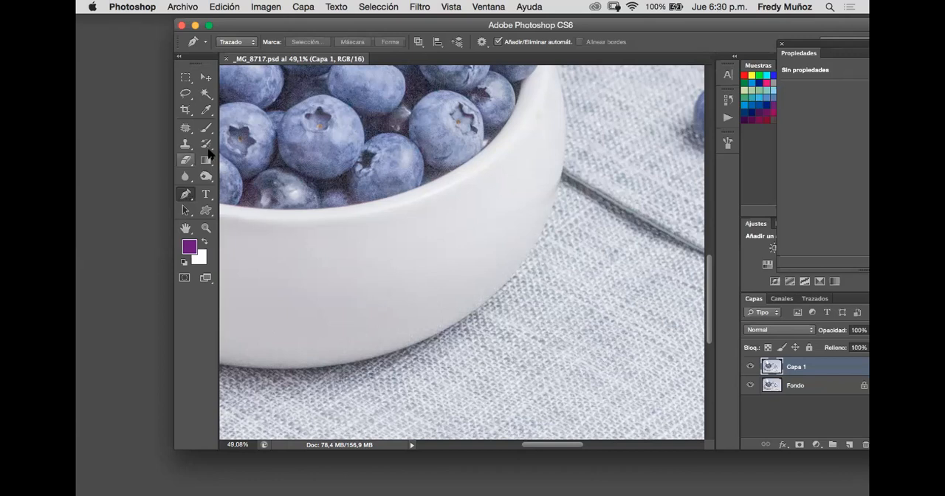
click(206, 78)
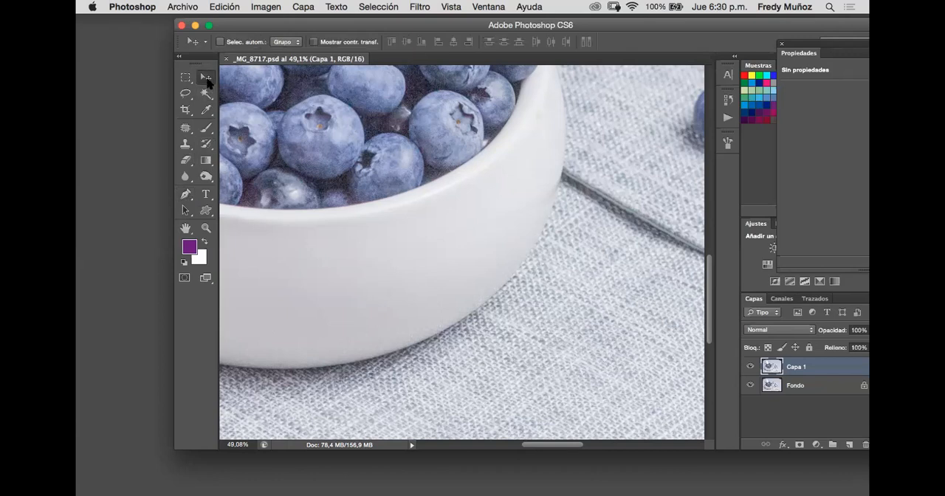
key(p)
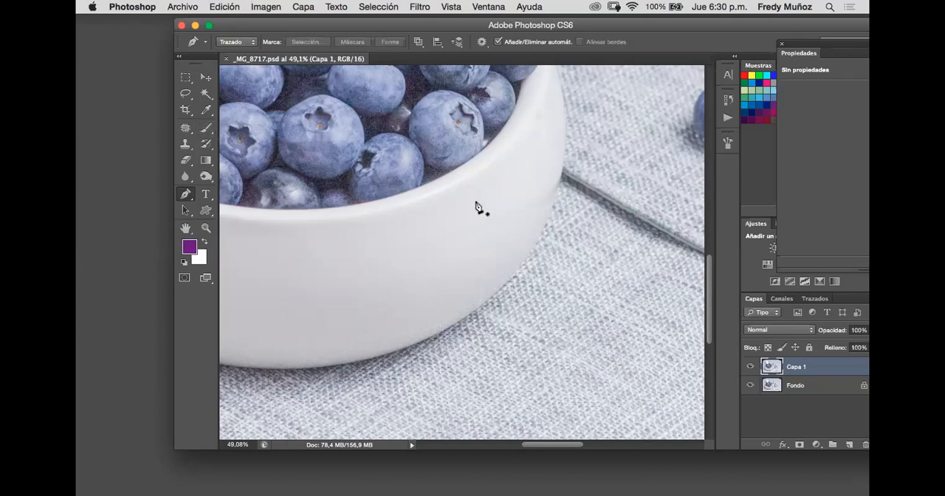
scroll(475, 206, up, 2)
scroll(476, 206, up, 2)
scroll(476, 206, right, 5)
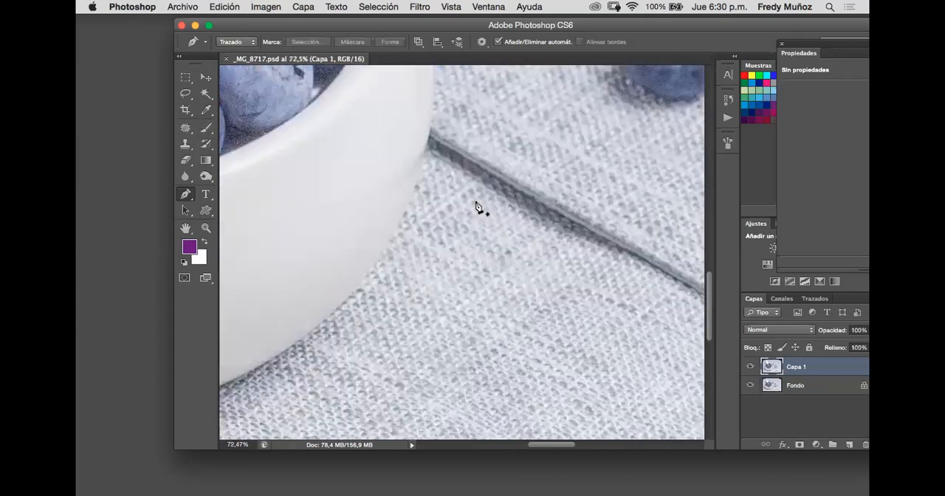
scroll(475, 206, left, 2)
scroll(475, 206, left, 2)
scroll(475, 206, up, 2)
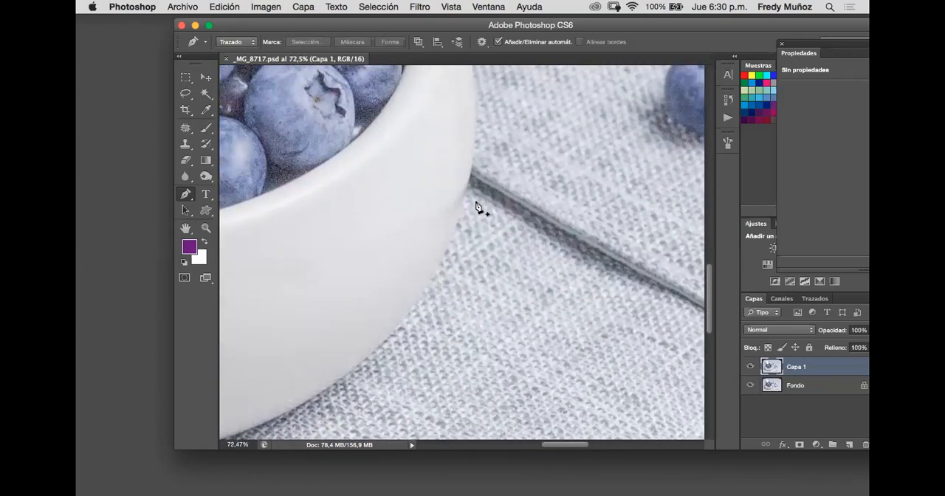
scroll(476, 206, up, 2)
scroll(476, 206, left, 2)
scroll(475, 206, right, 4)
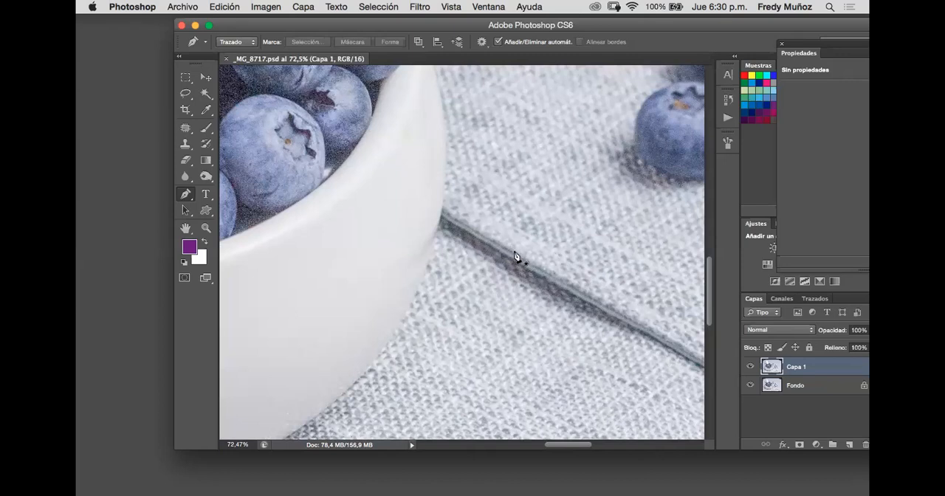
- Try to trace the bowl's edge past the tablecloth seam with a path of closely spaced straight segments
click(446, 167)
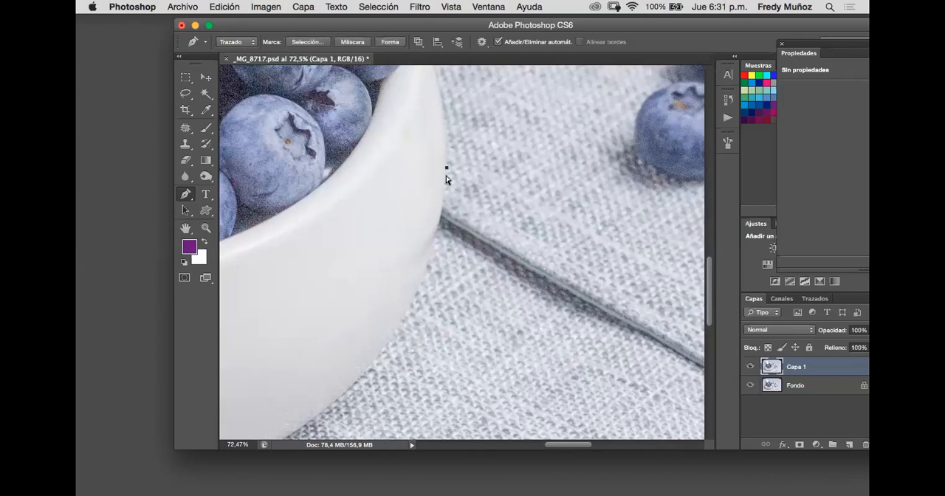
key(super+plus)
key(super+plus)
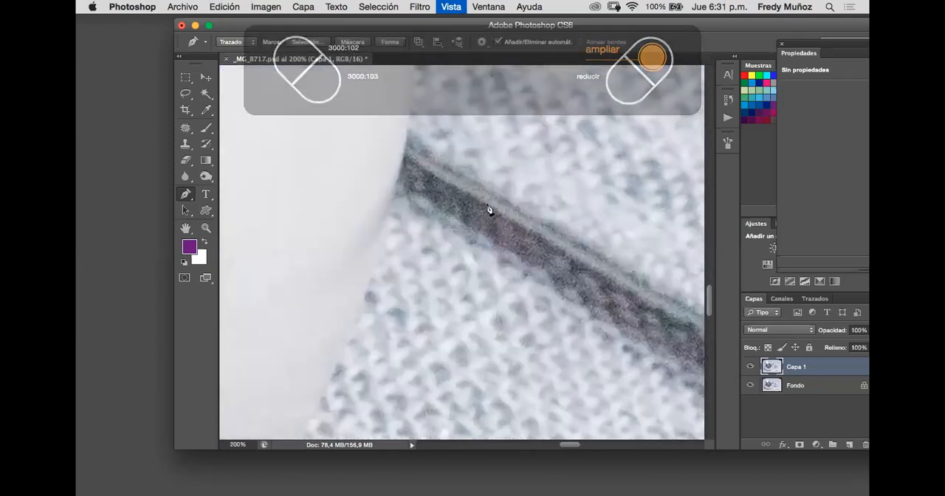
drag(462, 215, 485, 266)
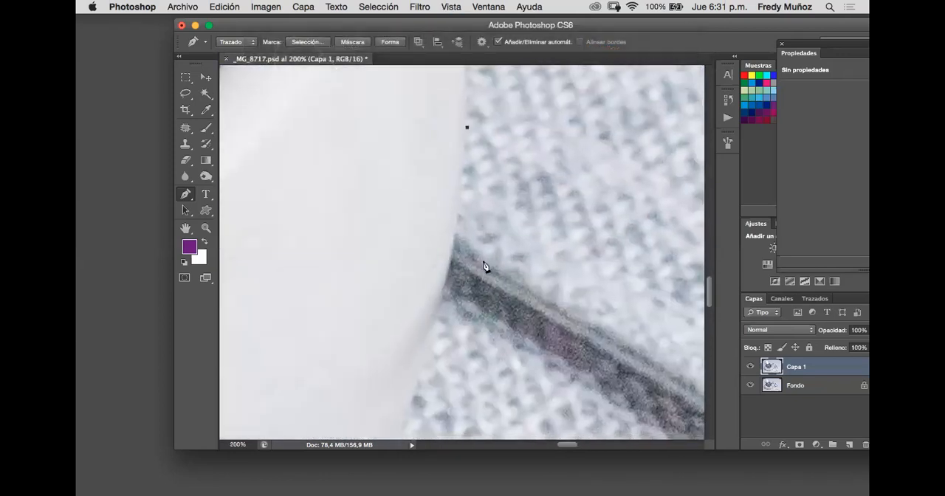
click(460, 162)
click(460, 193)
click(457, 212)
click(454, 232)
click(452, 251)
click(446, 278)
click(444, 287)
click(439, 308)
click(436, 315)
click(434, 322)
click(429, 326)
- Undo the whole traced path and duplicate the Fondo layer again
key(alt+super+z)
key(alt+super+z)
key(alt+super+z)
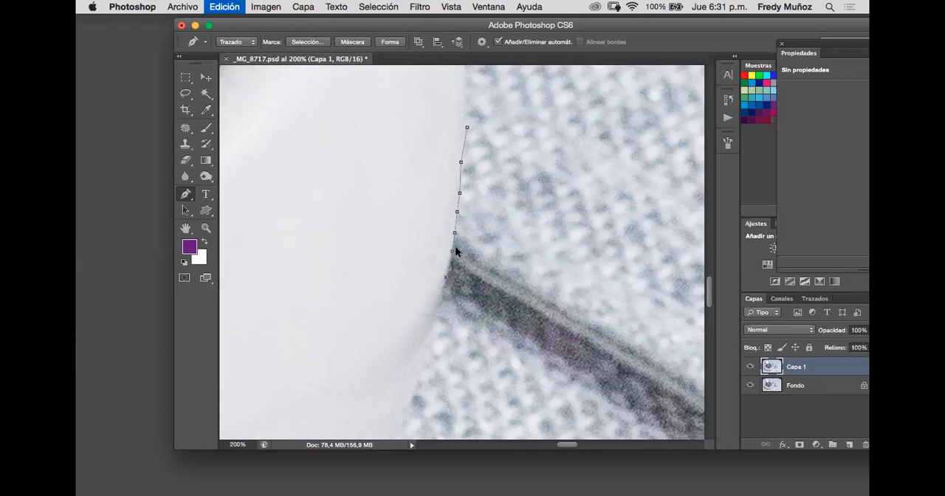
key(alt+super+z)
key(alt+super+z)
key(alt+super+z)
key(alt+super+z)
key(alt+super+z)
key(alt+super+z)
key(alt+super+z)
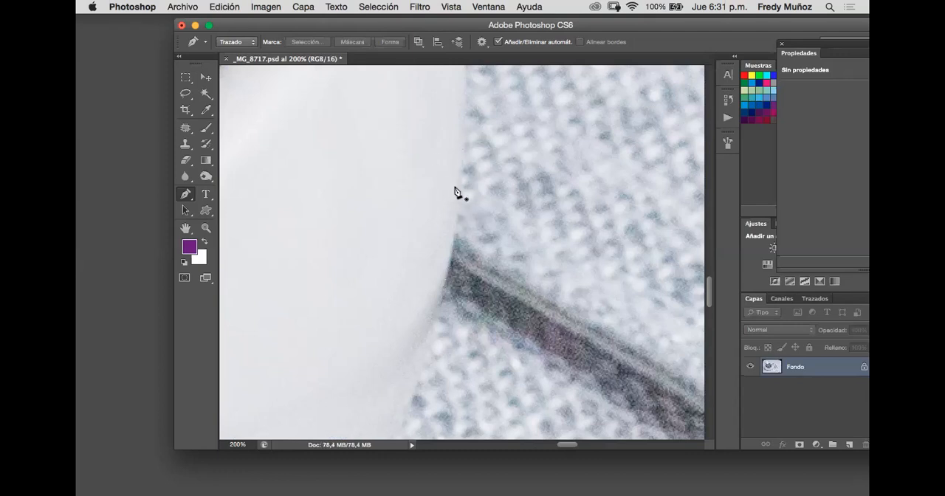
key(super+j)
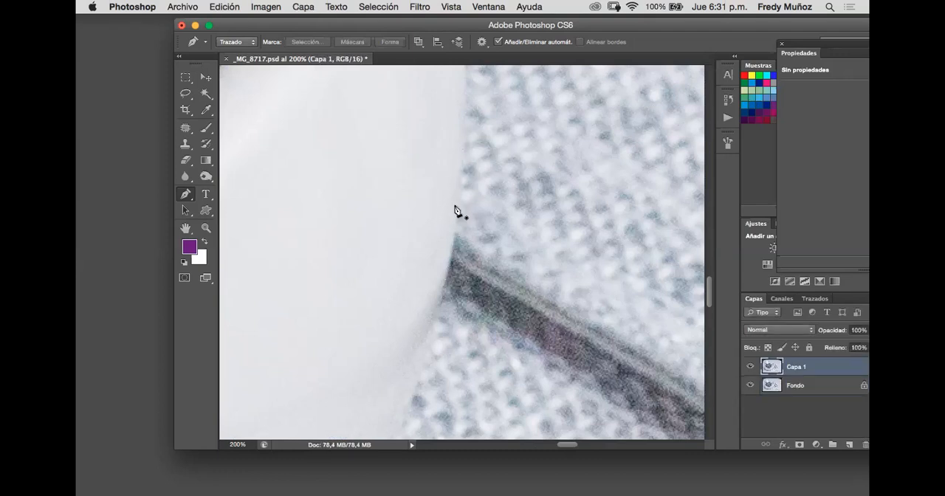
- Start a path on the bowl's outer edge with four anchor points running down to the tablecloth seam
click(465, 138)
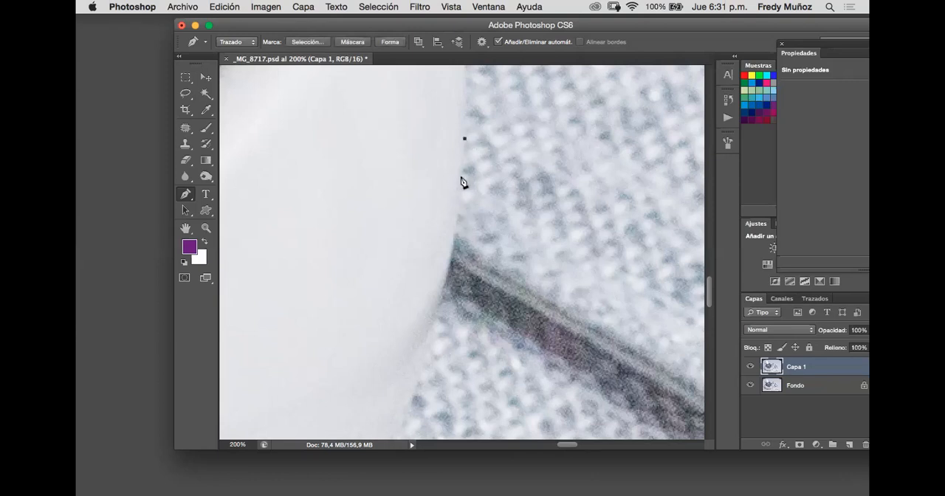
click(459, 180)
click(457, 213)
click(455, 238)
- Try to extend the path below the seam with a longer segment and adjust its points to the bowl's curve
click(422, 341)
drag(447, 284, 447, 285)
click(445, 295)
mouse_move(423, 342)
mouse_down()
mouse_move(446, 338)
mouse_move(463, 312)
mouse_move(435, 327)
mouse_up()
drag(451, 266, 451, 257)
click(410, 356)
scroll(417, 389, down, 5)
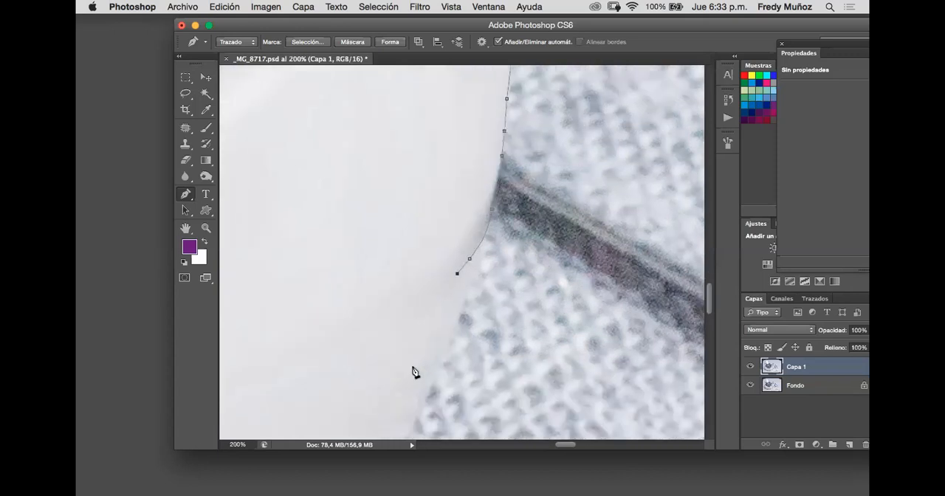
scroll(421, 356, left, 3)
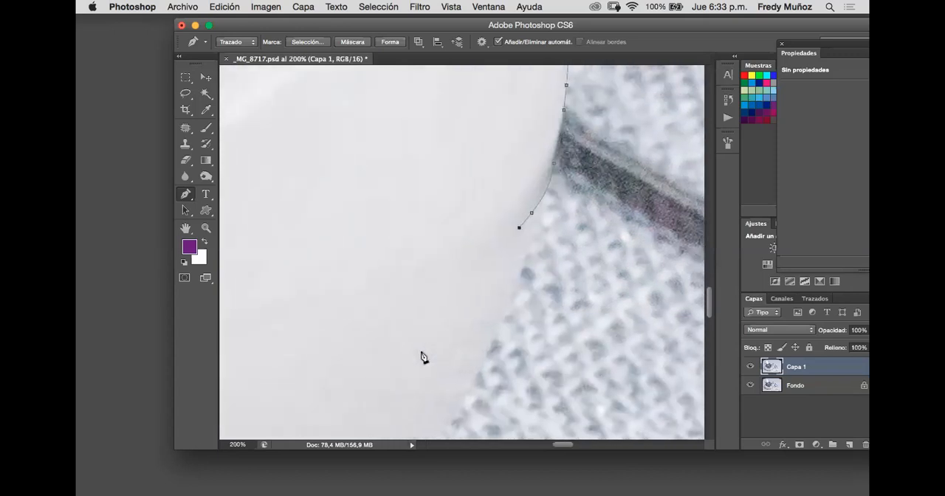
scroll(422, 357, down, 5)
scroll(422, 358, up, 3)
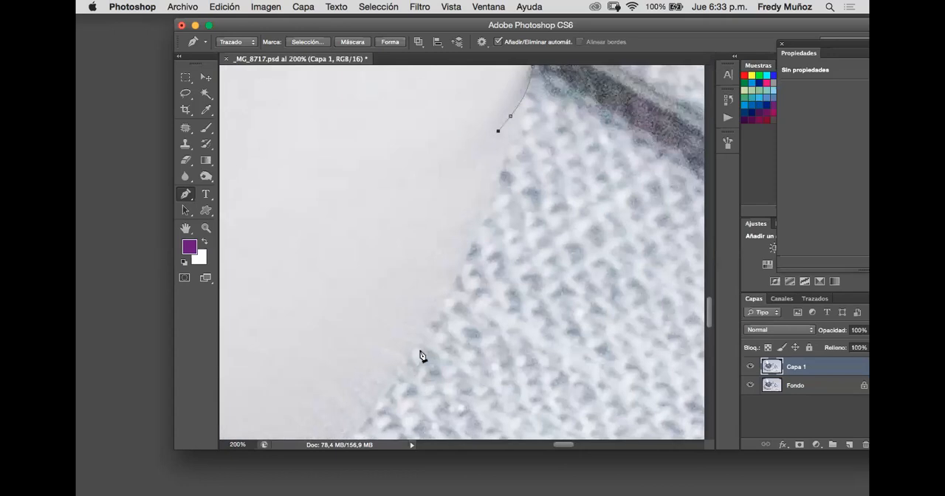
- Undo the last path points and adjustments below the seam
key(super+z)
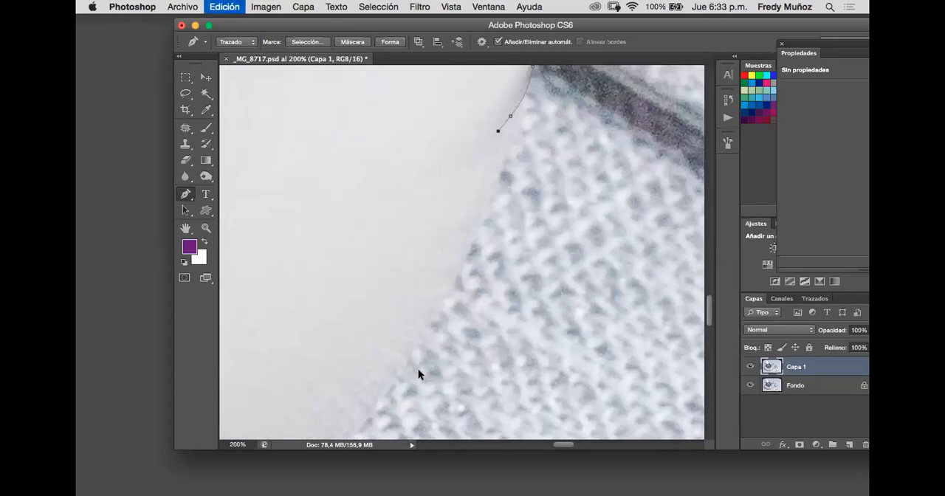
key(super+z)
key(alt+super+z)
key(alt+super+z)
key(alt+super+z)
- Extend the path below the seam with five more anchor points along the bowl's outer edge
scroll(519, 209, up, 2)
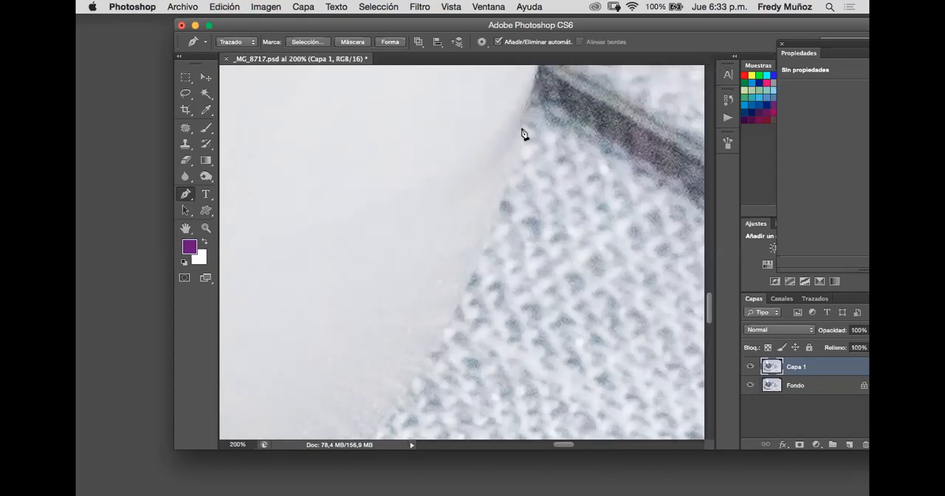
scroll(522, 135, up, 2)
scroll(522, 135, right, 1)
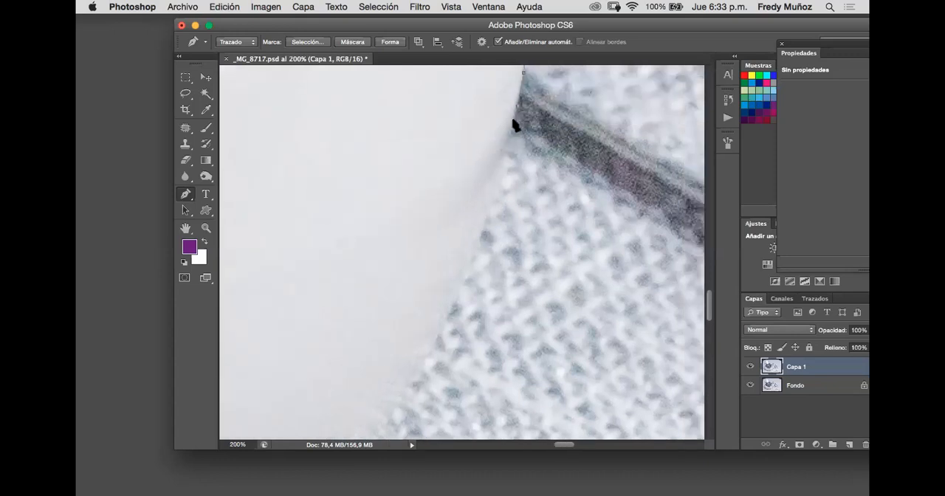
click(503, 154)
click(496, 179)
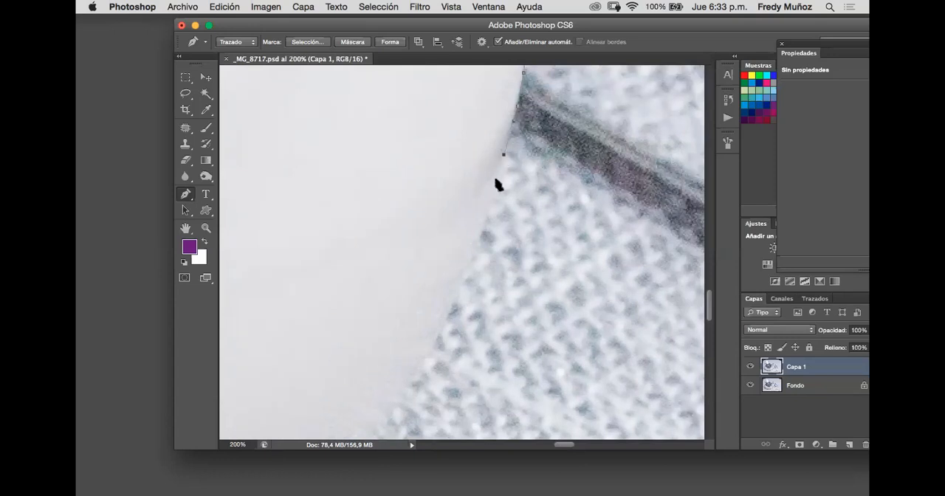
click(481, 217)
scroll(473, 254, down, 6)
scroll(472, 254, left, 2)
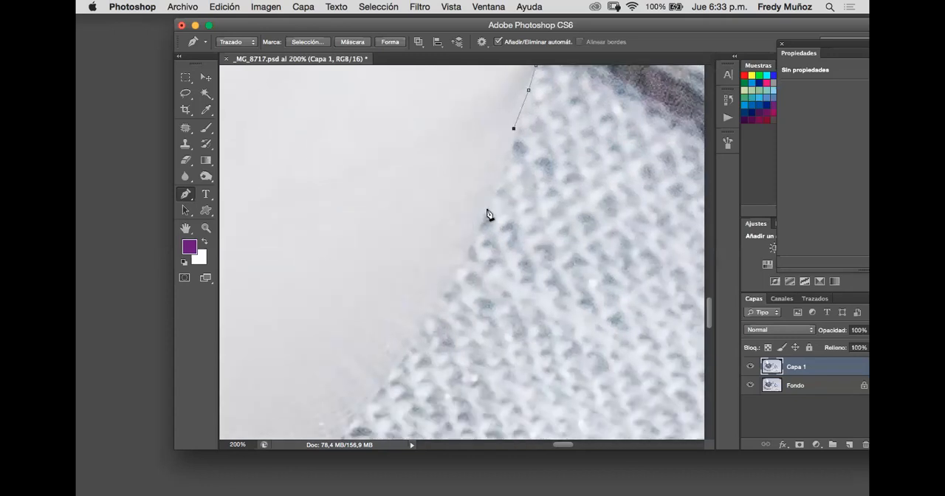
click(491, 196)
click(461, 260)
- Examine how the traced path follows the bowl's edge above and below the tablecloth seam
scroll(453, 303, down, 8)
scroll(454, 304, left, 4)
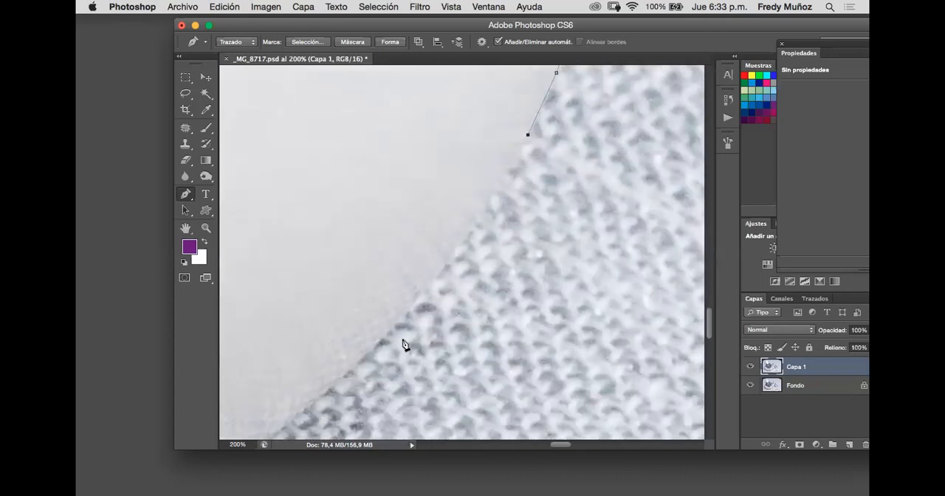
scroll(525, 247, up, 12)
scroll(525, 247, right, 9)
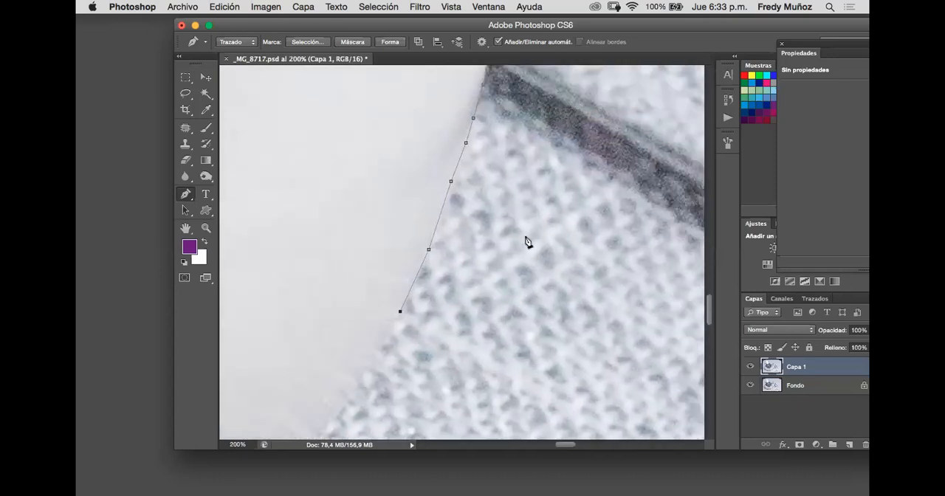
scroll(527, 242, up, 20)
scroll(526, 242, right, 6)
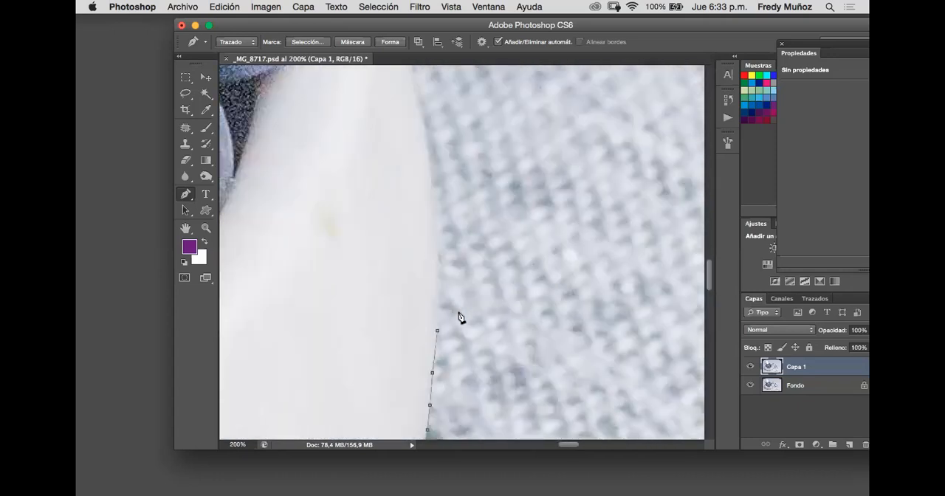
scroll(443, 347, down, 3)
scroll(439, 325, down, 7)
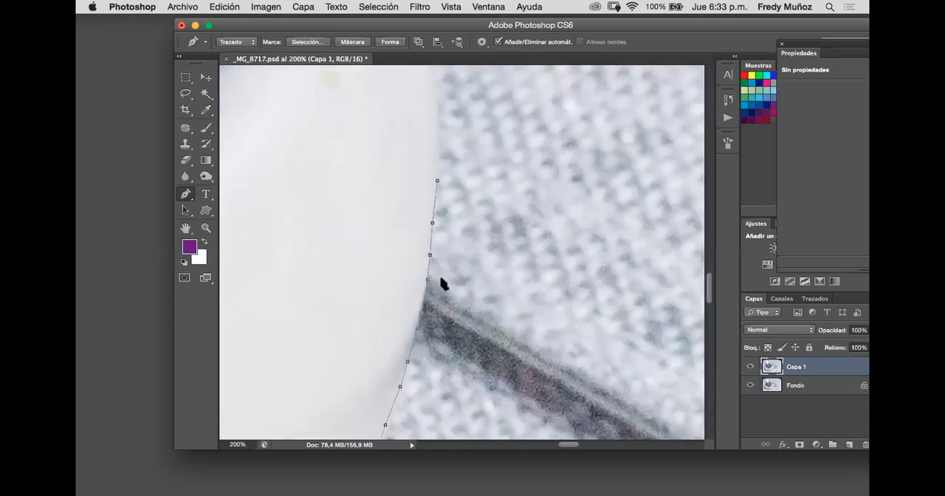
scroll(472, 122, up, 3)
scroll(481, 163, up, 3)
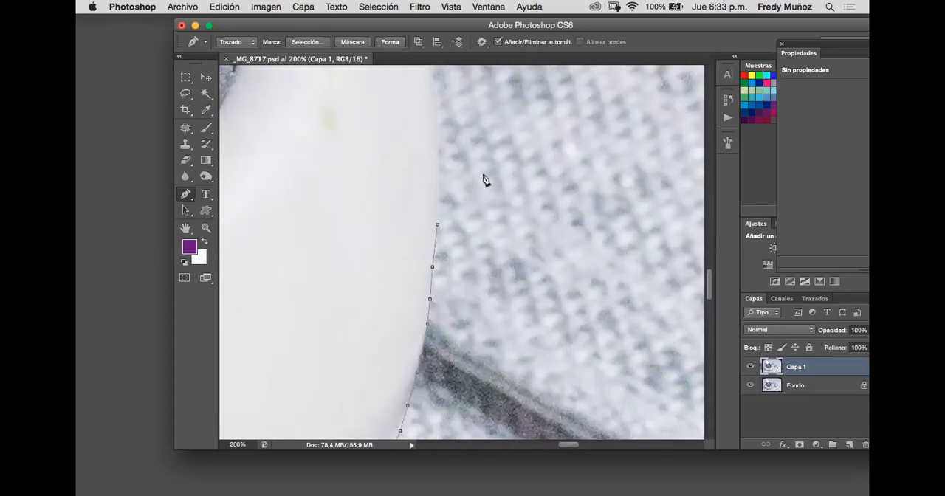
scroll(484, 179, down, 10)
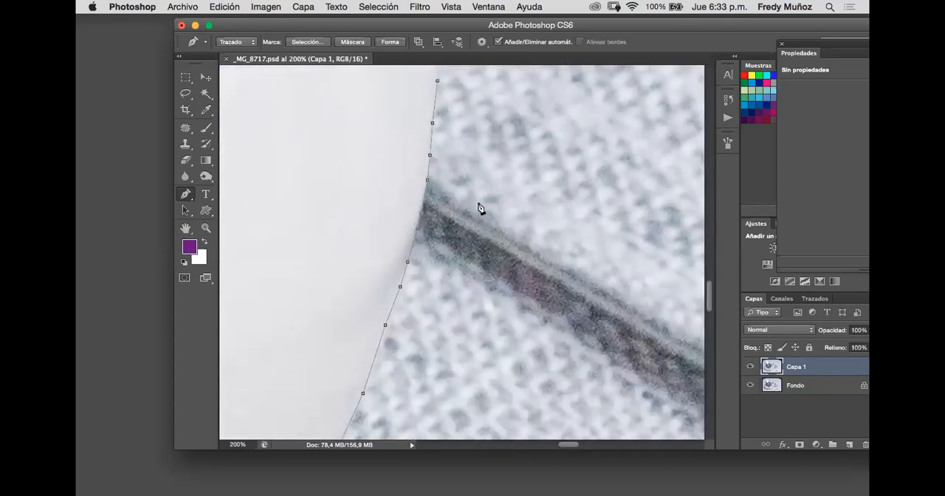
scroll(479, 209, down, 6)
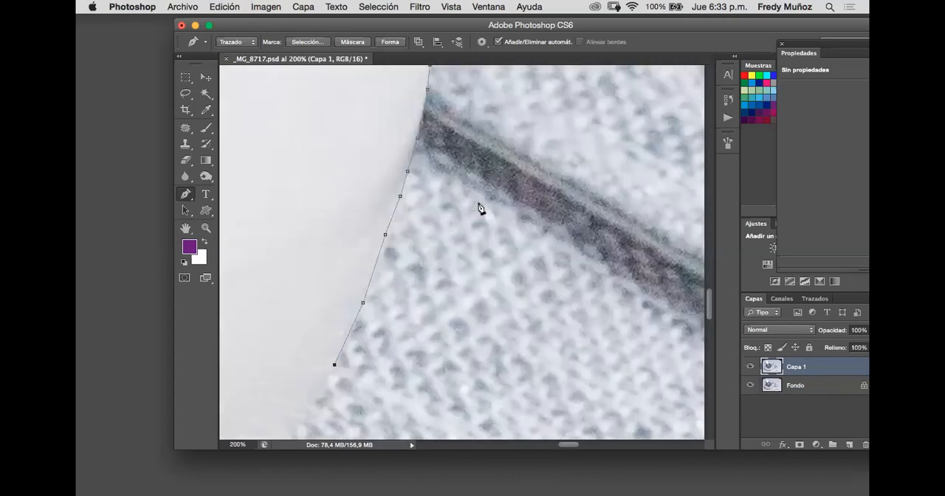
- Remove the third path point below the seam and curve the joined segment to match the bowl's outline
click(386, 236)
drag(383, 246, 387, 237)
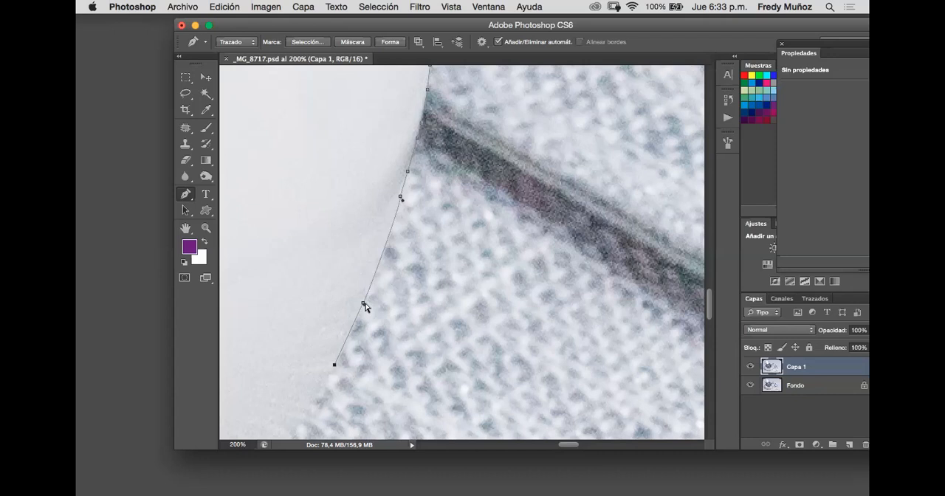
click(375, 276)
click(391, 234)
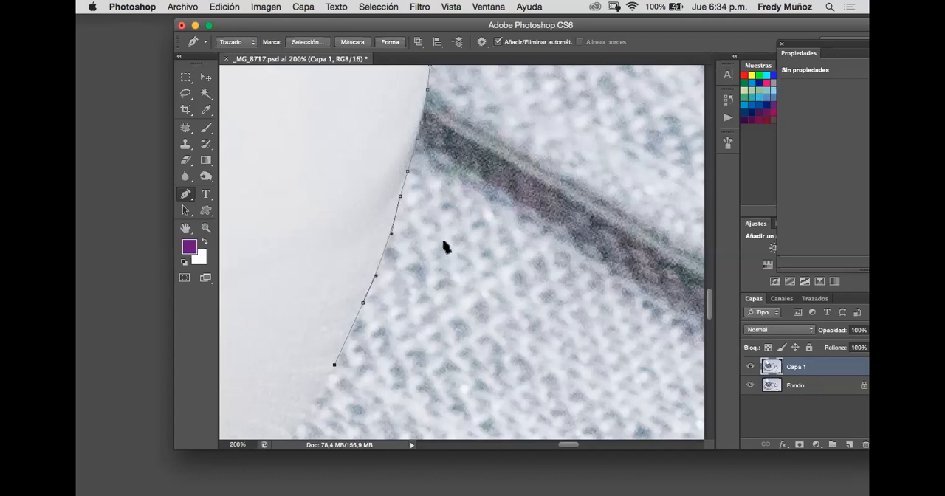
- Refine the two path points just below the seam so that the path follows the bowl's edge
super+click(409, 172)
drag(409, 171, 412, 171)
super+click(400, 198)
drag(399, 198, 402, 195)
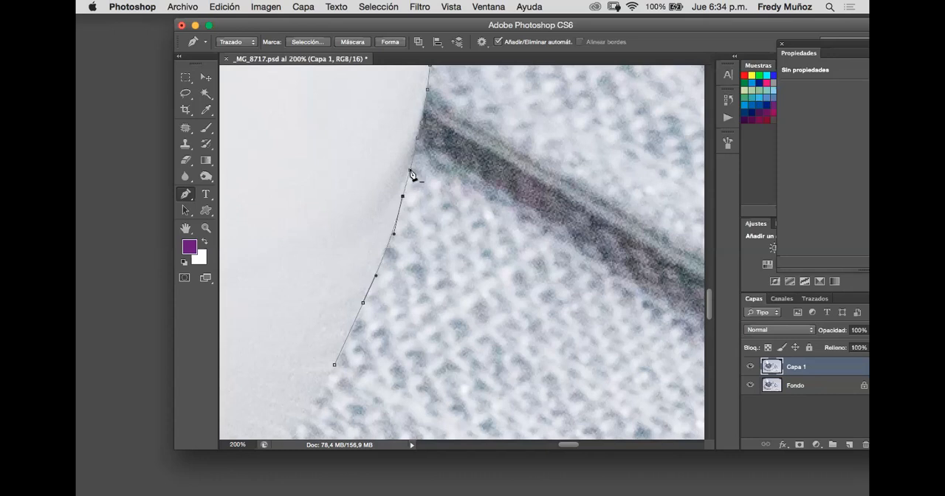
click(411, 172)
click(403, 197)
key(super+z)
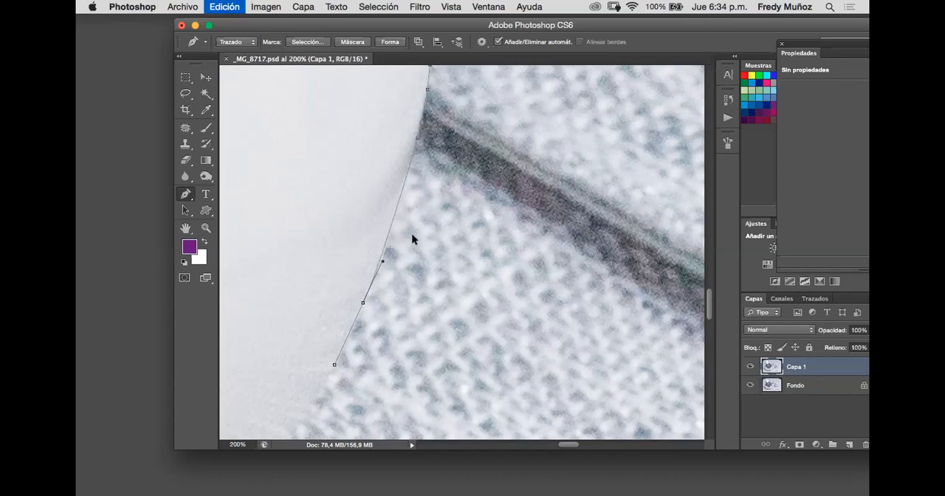
click(412, 170)
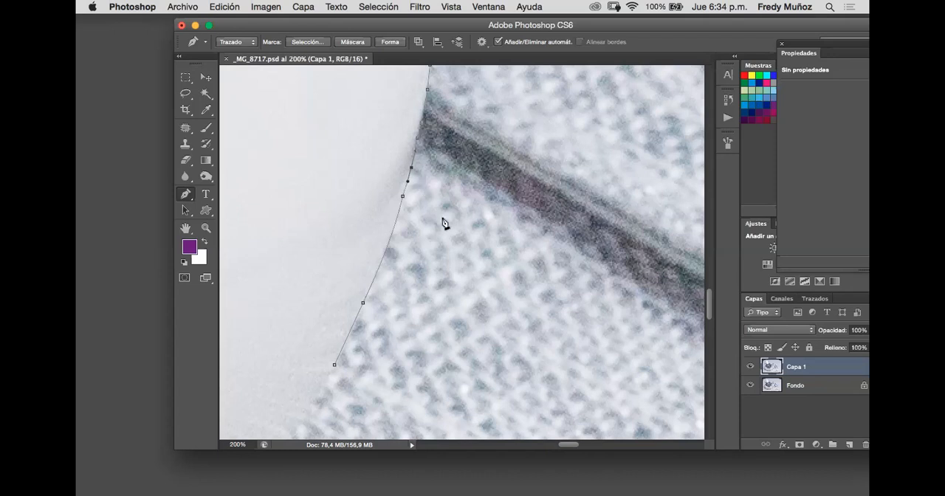
scroll(375, 251, down, 5)
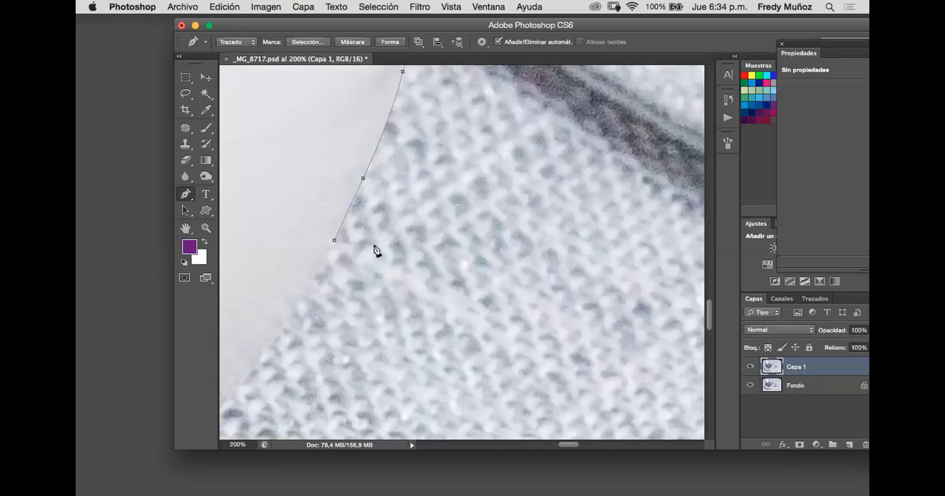
key(super+minus)
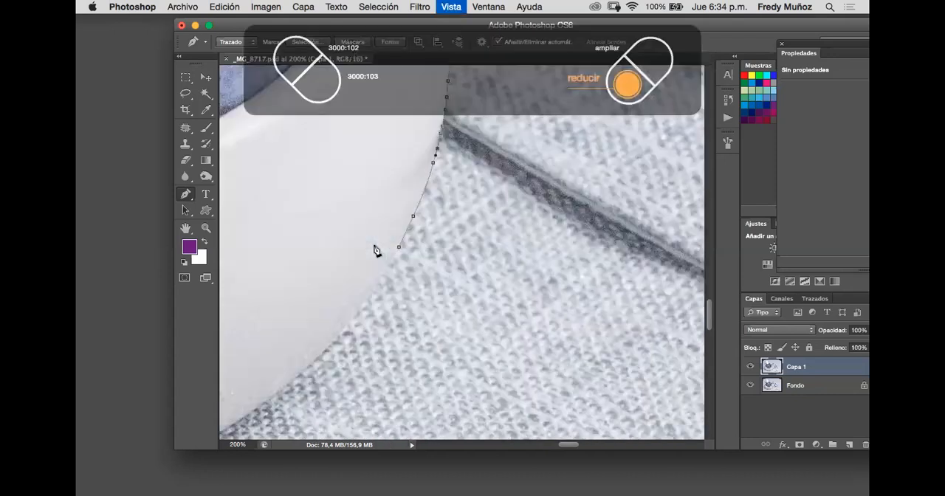
key(super+minus)
key(super+minus)
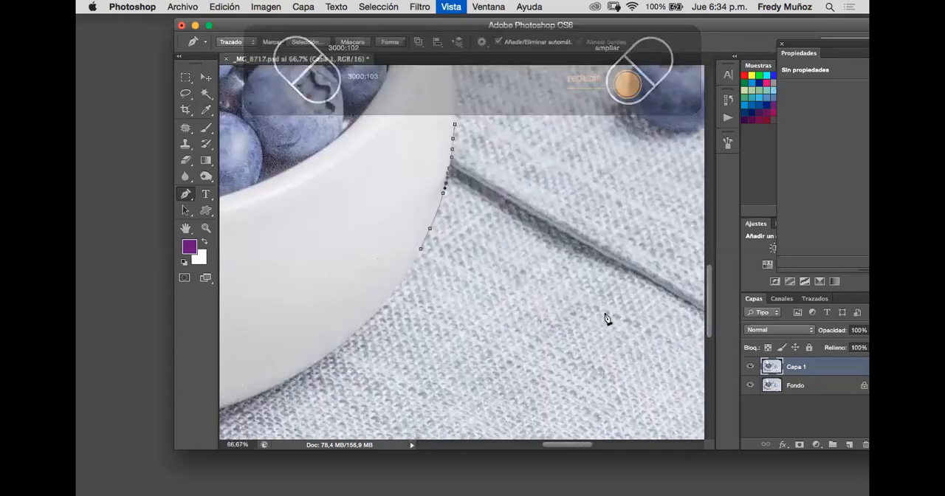
scroll(449, 148, right, 2)
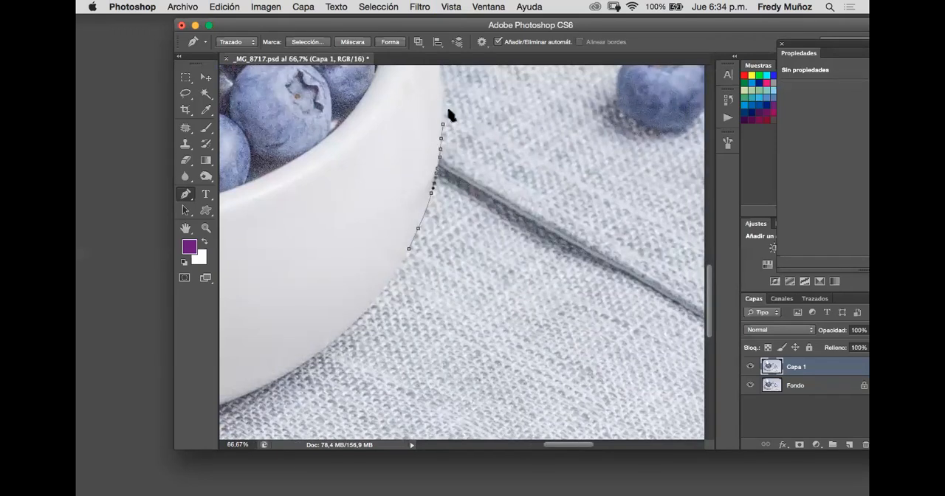
- Extend the path from the bowl's edge to an anchor point out on the tablecloth, below the seam
key(super+z)
click(509, 343)
scroll(521, 270, down, 5)
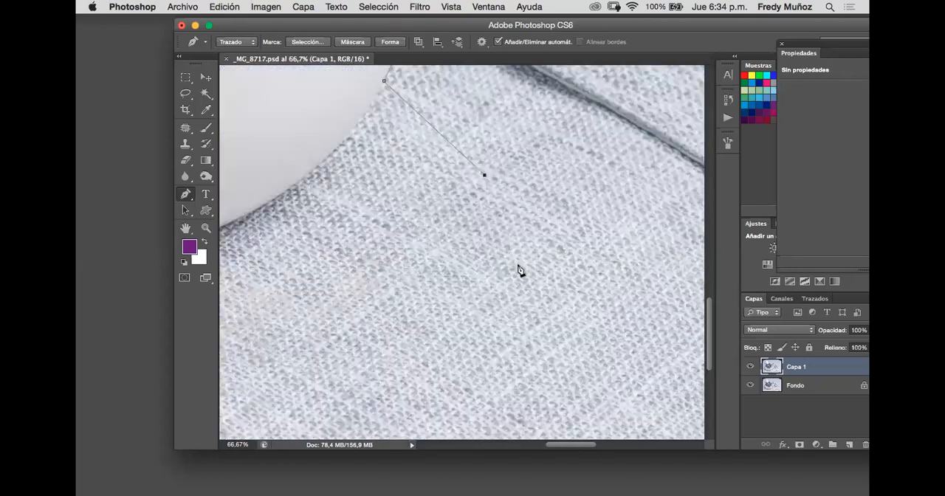
scroll(521, 270, right, 1)
scroll(521, 270, up, 1)
scroll(521, 270, right, 1)
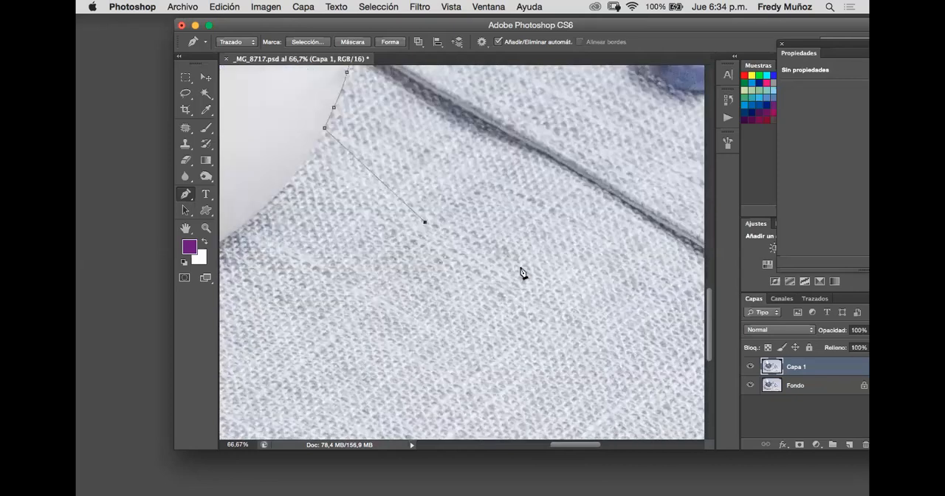
scroll(395, 156, up, 4)
click(396, 98)
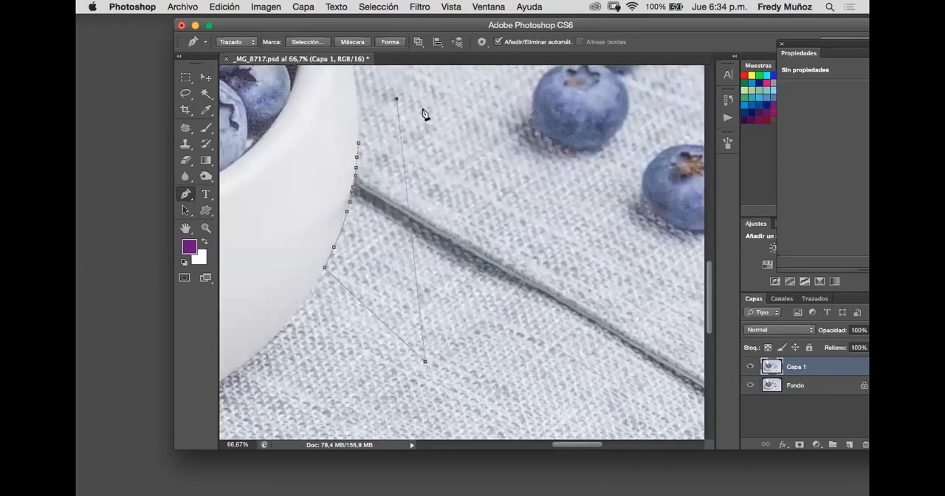
key(super+z)
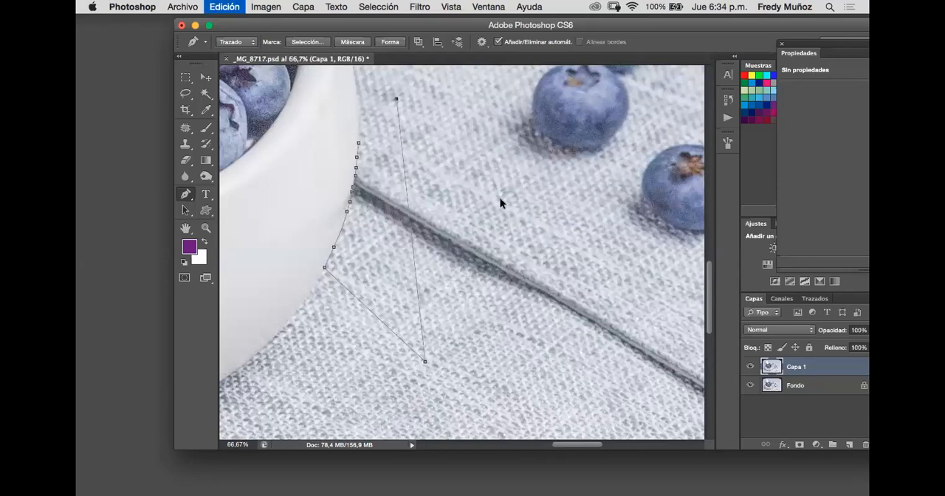
- Extend the path across the seam and up the tablecloth toward the loose blueberries with three anchor points
click(580, 237)
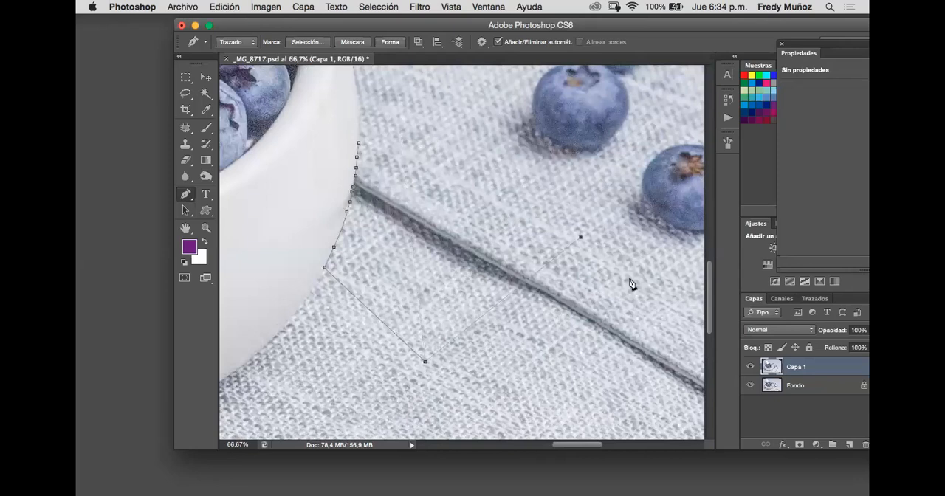
click(553, 190)
click(497, 118)
click(456, 107)
click(375, 133)
click(360, 144)
key(super+z)
key(super+z)
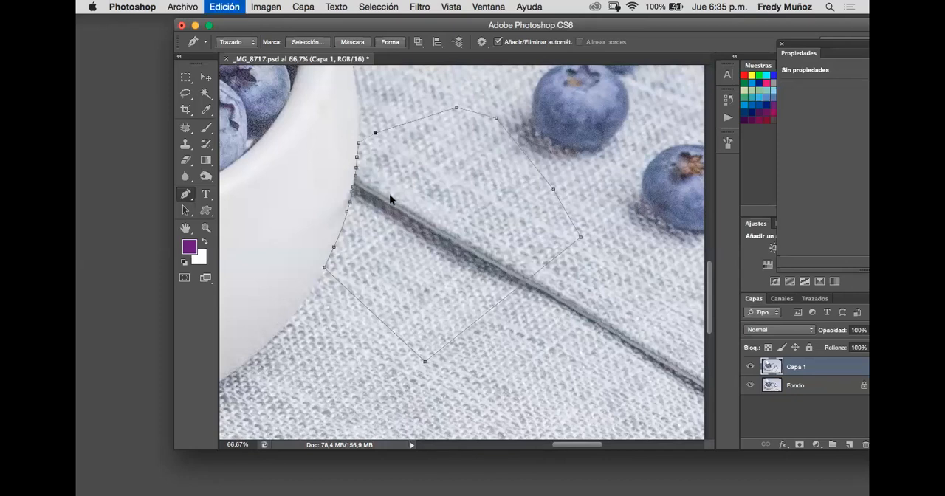
key(super+z)
key(super+z)
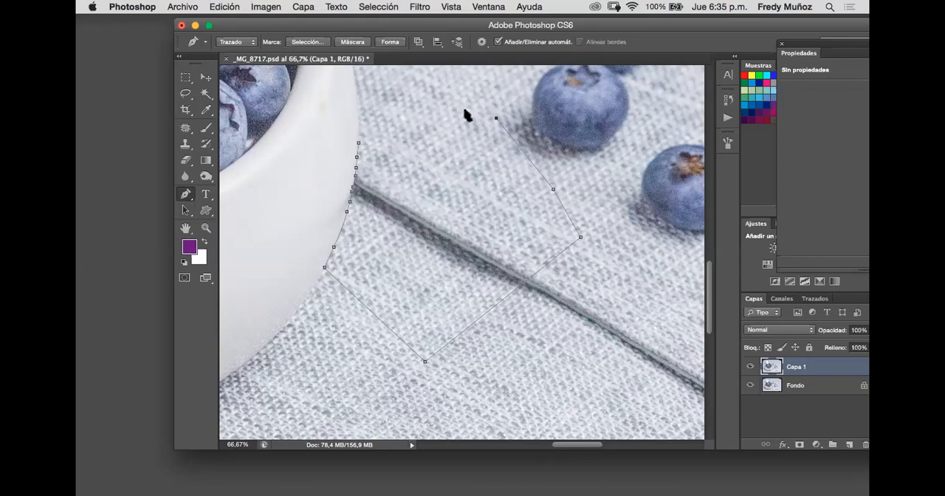
- Close the path at its starting point on the bowl's edge and convert it into a selection
click(358, 143)
right_click(361, 144)
click(425, 213)
right_click(409, 198)
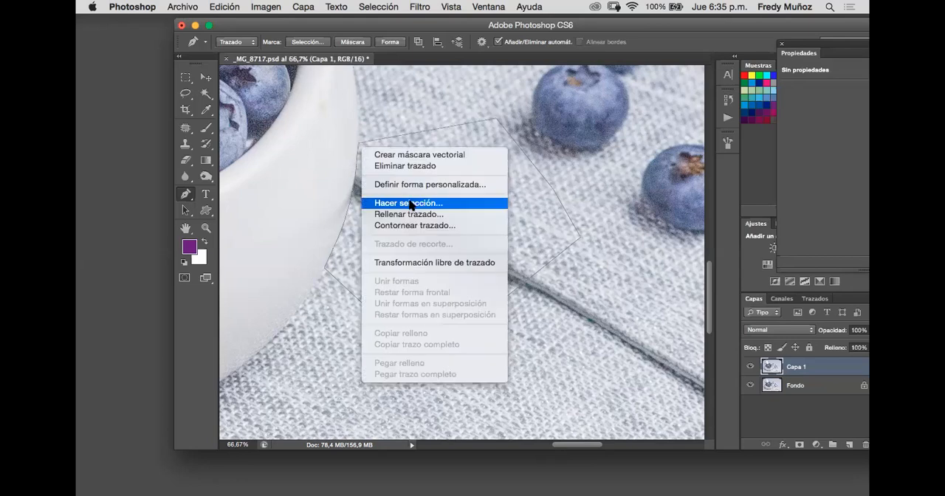
click(411, 201)
click(560, 189)
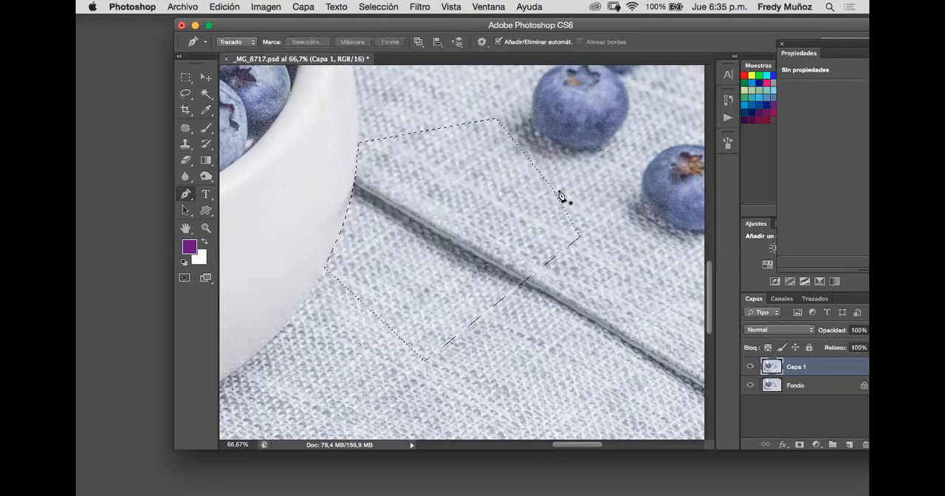
- Clone fabric over the seam's end beside the bowl, and set the Clone Stamp's opacity and flow to 100%
click(185, 145)
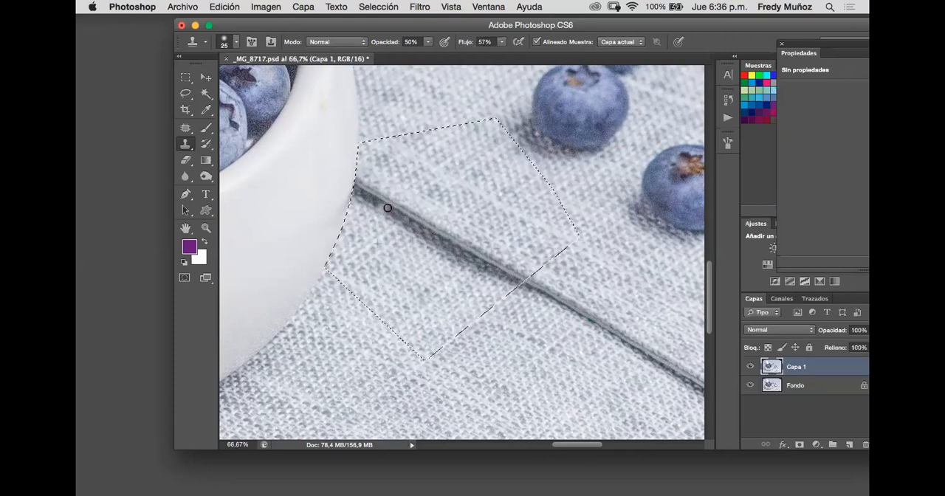
drag(379, 203, 371, 194)
drag(427, 42, 502, 59)
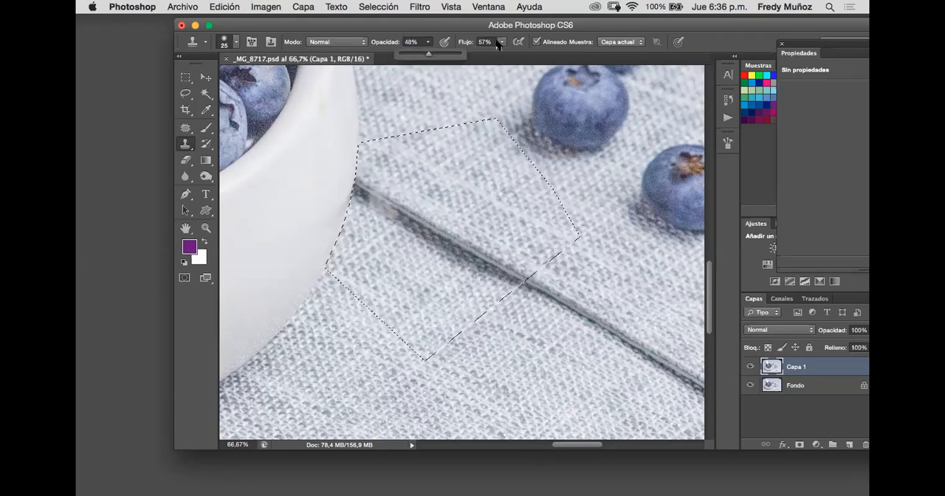
click(501, 42)
drag(566, 70, 567, 70)
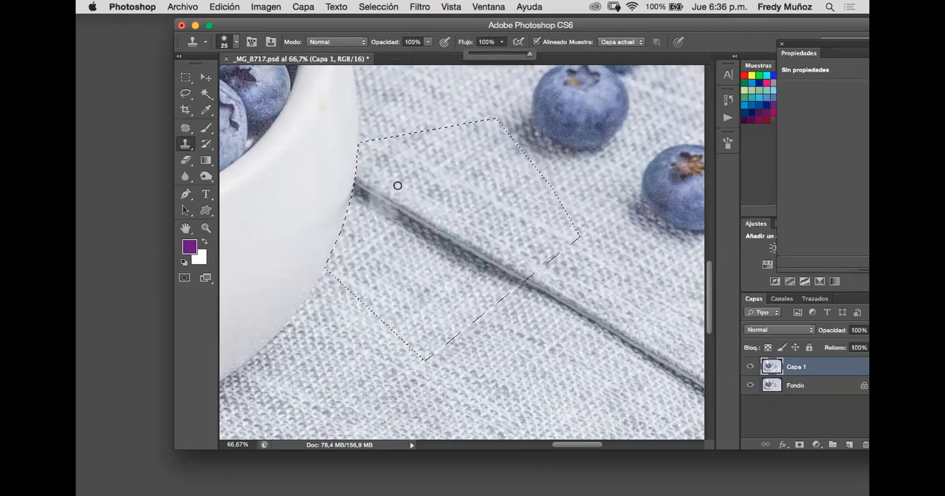
- Clone fabric over the seam next to the bowl, enlarging the Clone Stamp brush to 76 px
click(382, 222)
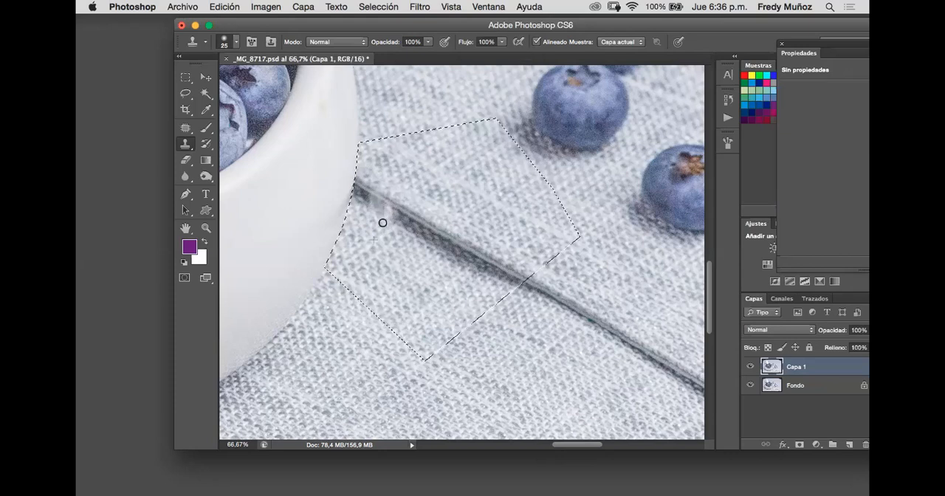
drag(391, 190, 386, 256)
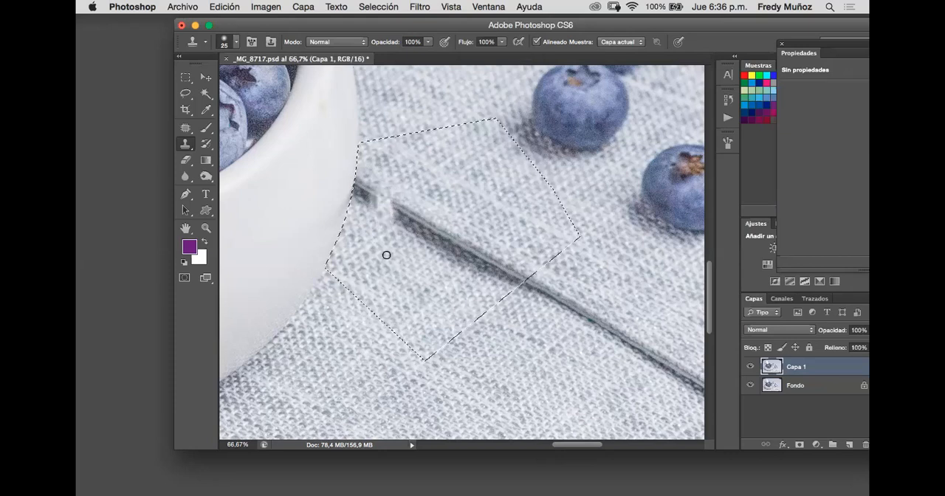
right_click(450, 271)
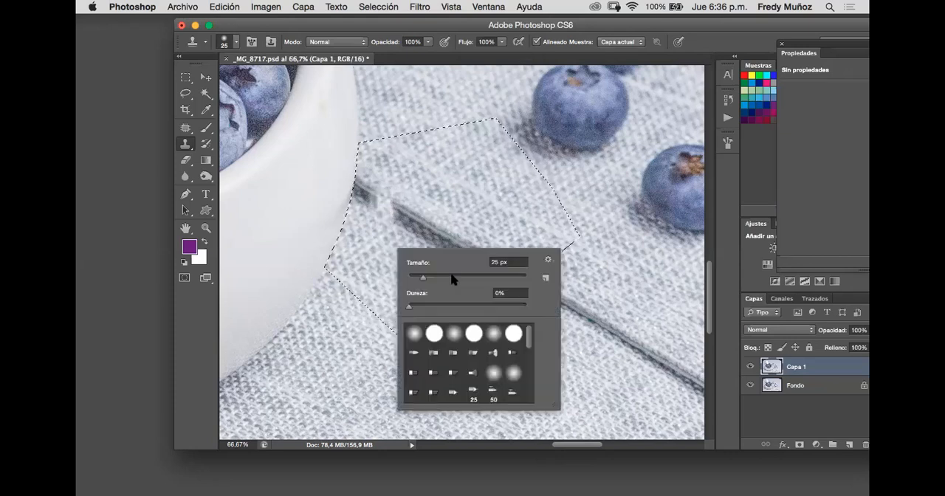
click(379, 214)
mouse_move(378, 214)
mouse_down()
mouse_move(365, 183)
mouse_move(387, 223)
mouse_move(416, 220)
mouse_move(366, 197)
mouse_up()
click(416, 219)
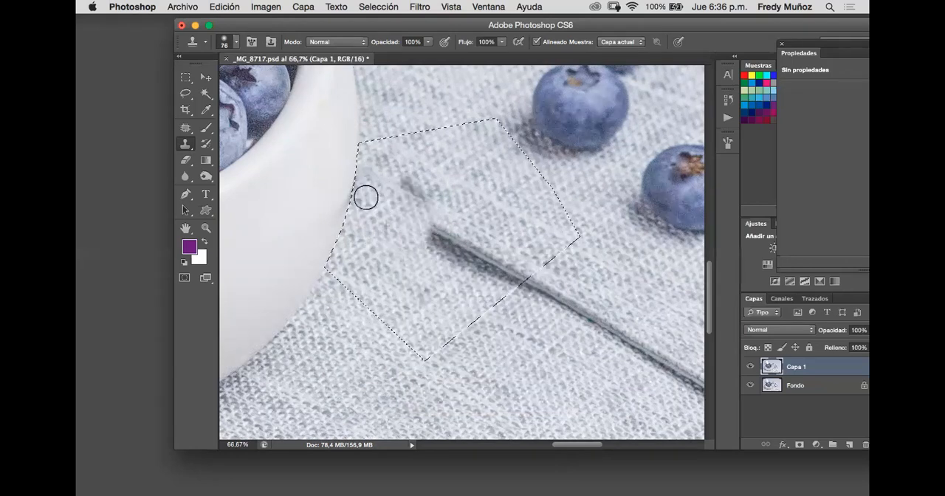
- Clone fabric over the remaining seam and dark patches inside the selection, up to its outer boundary and the bowl's edge
drag(445, 243, 409, 220)
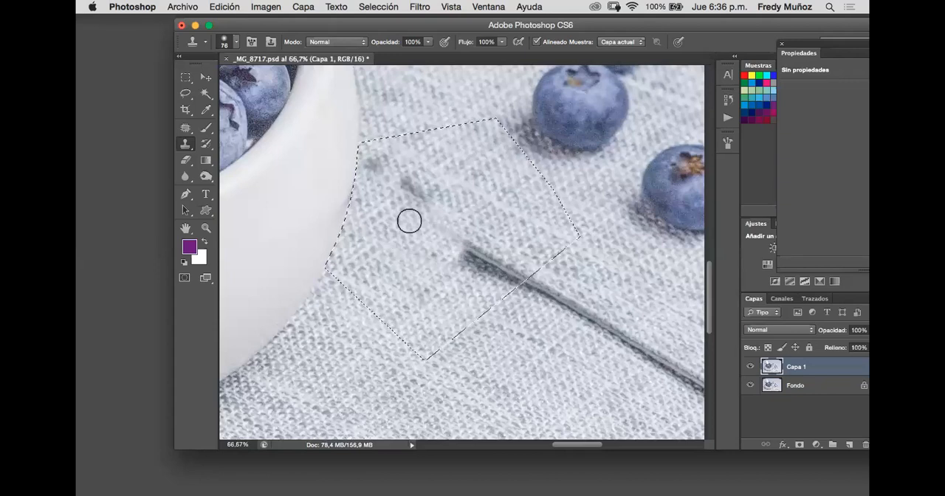
click(406, 199)
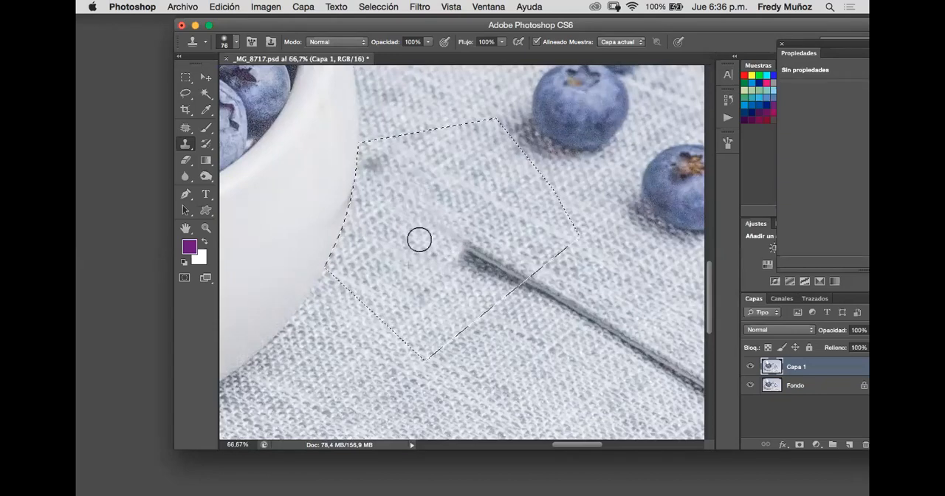
drag(386, 173, 374, 167)
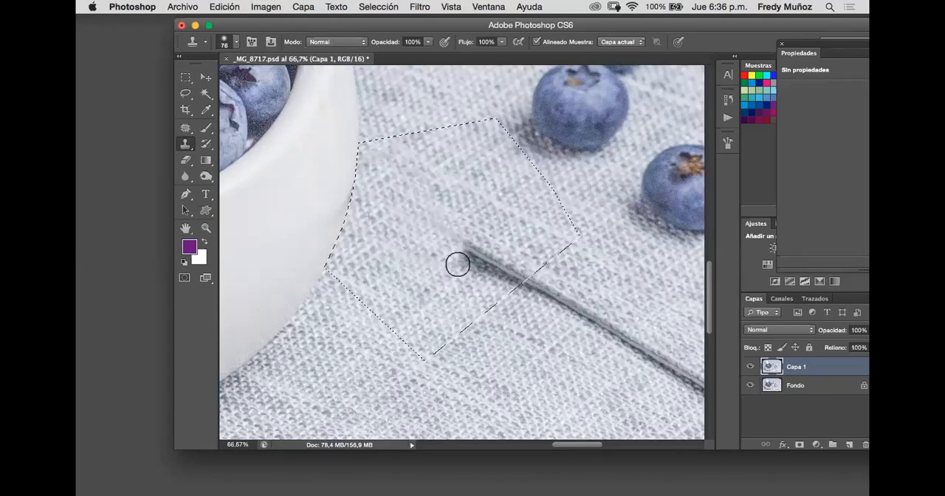
drag(487, 270, 465, 253)
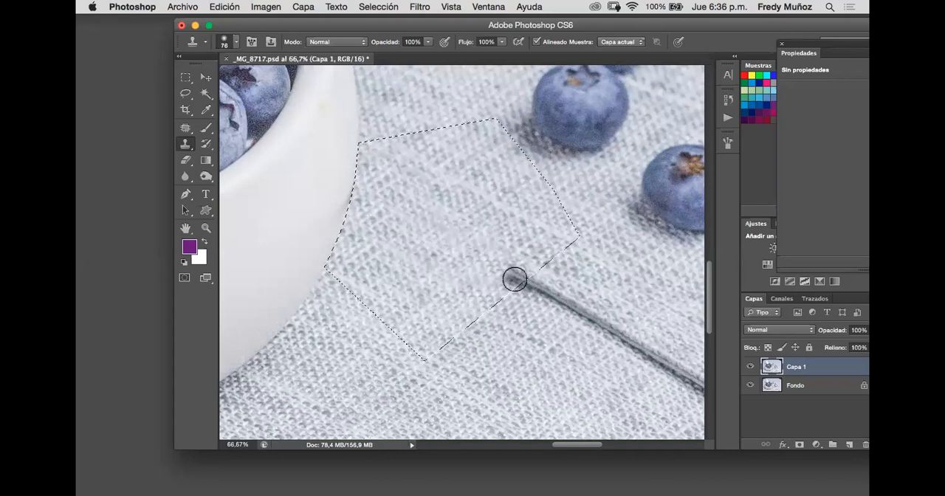
drag(512, 276, 485, 251)
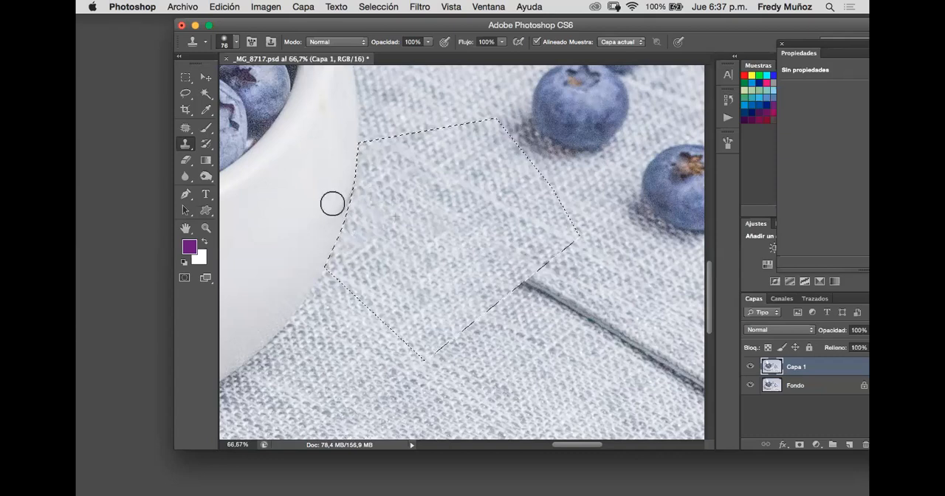
mouse_move(348, 195)
mouse_down()
mouse_move(426, 197)
mouse_move(372, 175)
mouse_move(344, 217)
mouse_move(350, 178)
mouse_move(337, 215)
mouse_move(350, 181)
mouse_move(340, 222)
mouse_move(354, 182)
mouse_move(358, 229)
mouse_up()
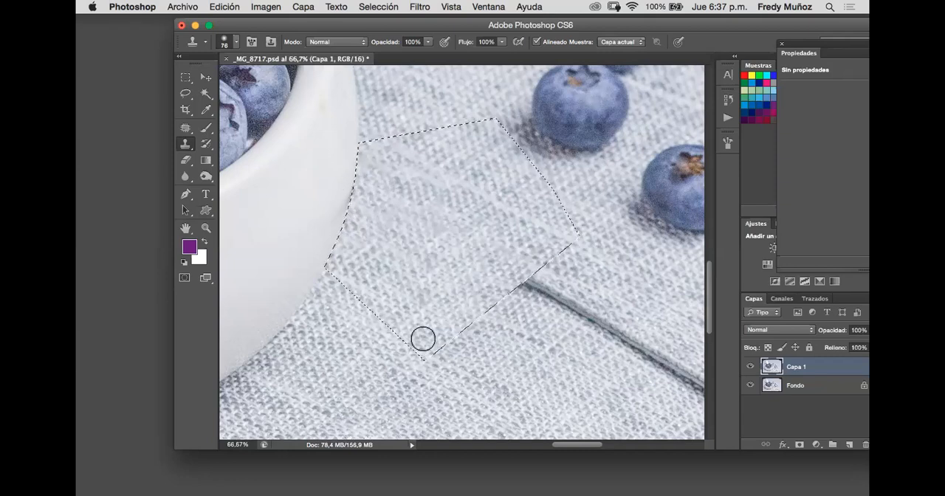
- Examine the cloned fabric along the bowl's edge without the selection, and restore the selection
key(super+d)
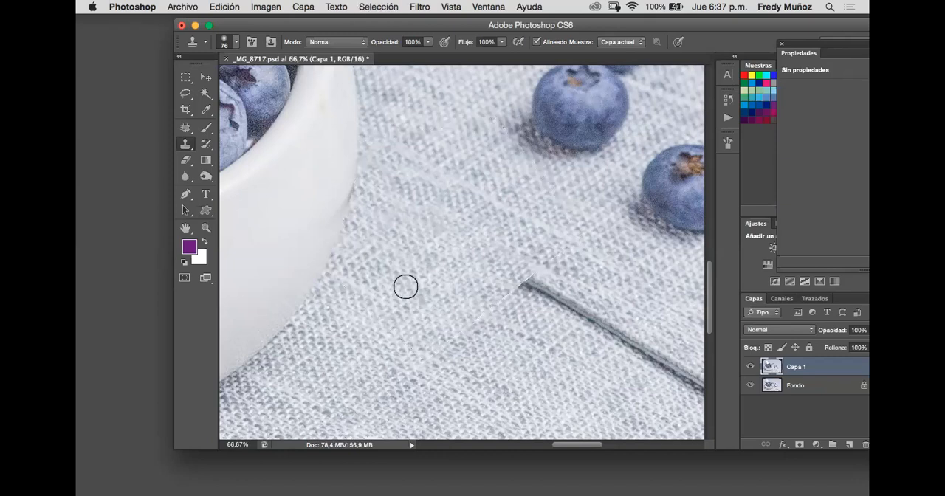
key(super+minus)
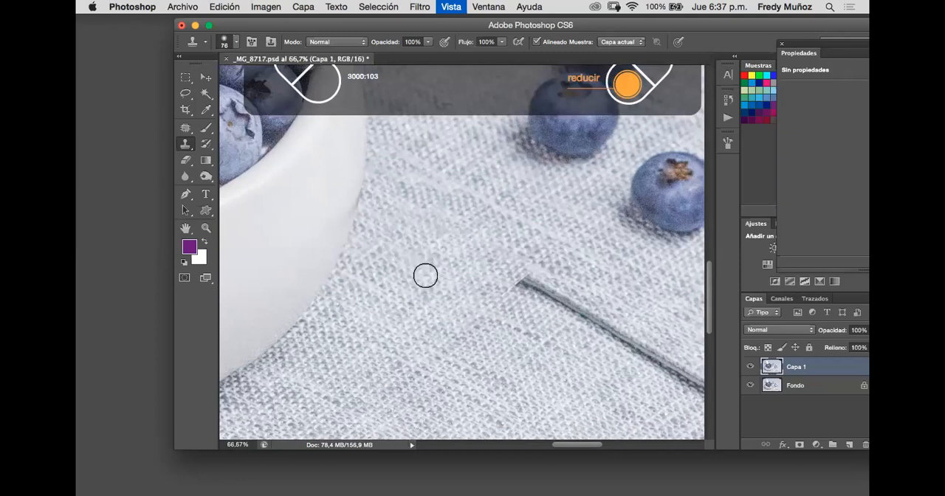
key(super+minus)
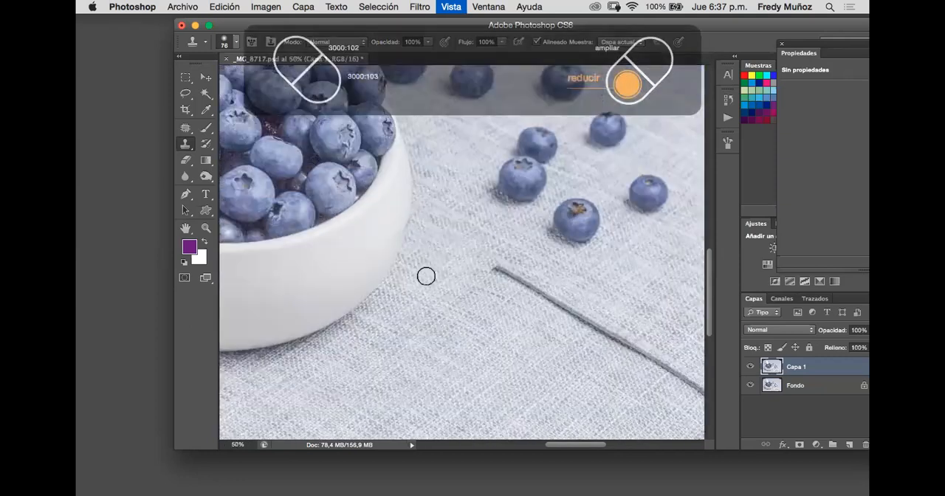
key(super+plus)
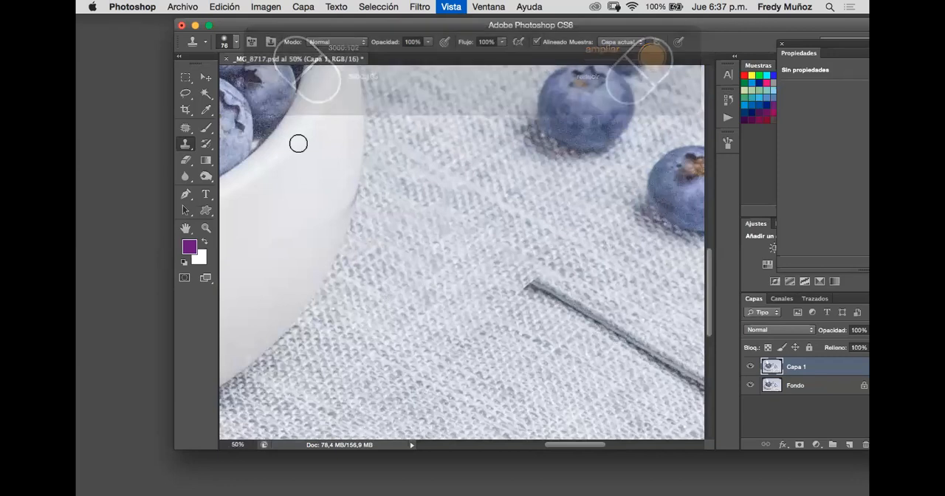
key(super+plus)
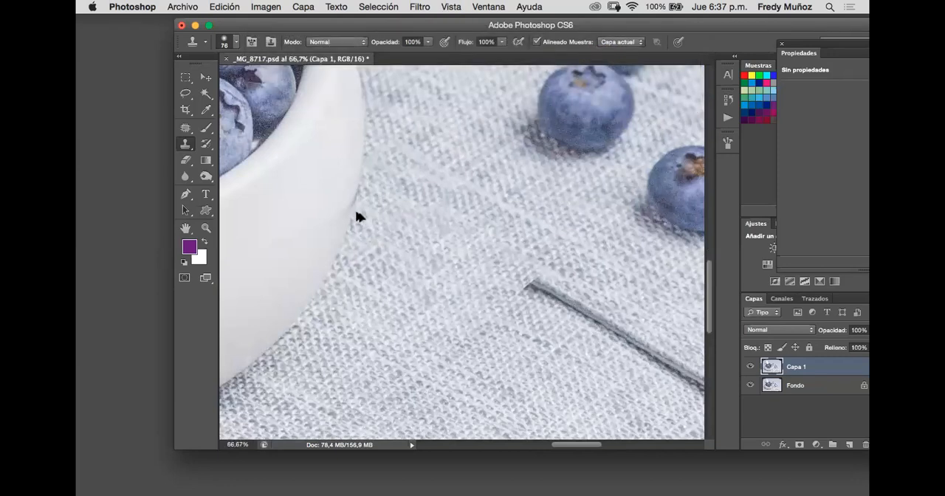
key(super+z)
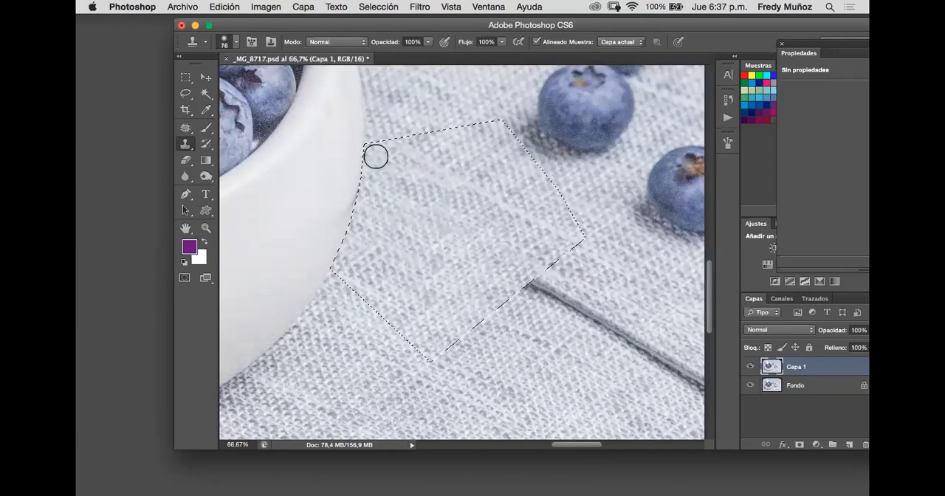
- Clone sampled fabric over the strip of tablecloth directly along the bowl's edge at 200% zoom
key(super+plus)
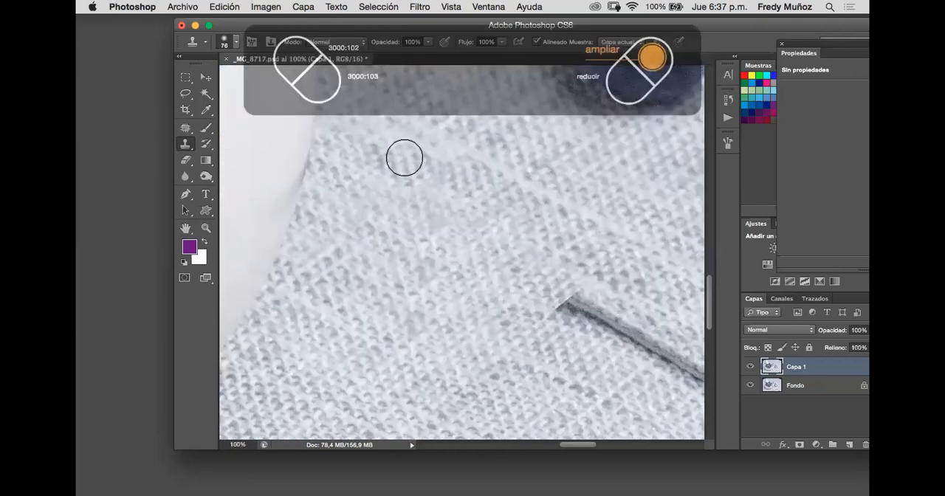
key(super+plus)
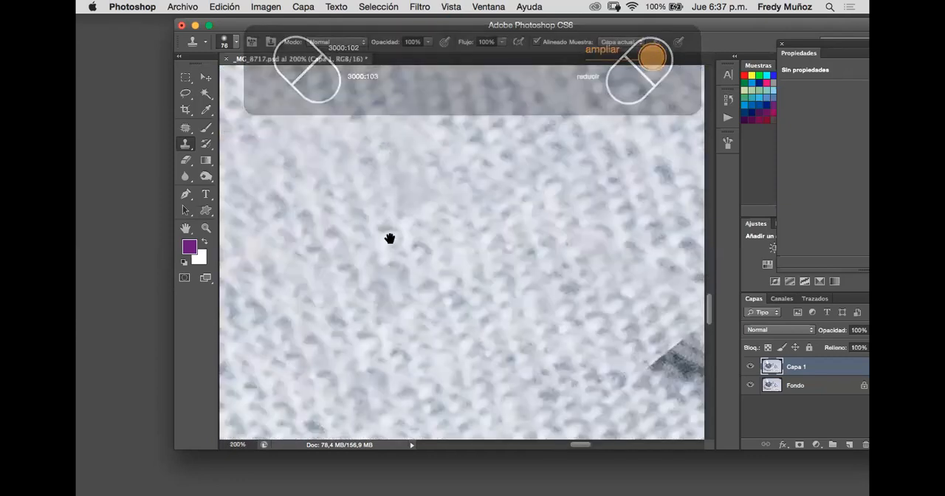
drag(382, 222, 544, 342)
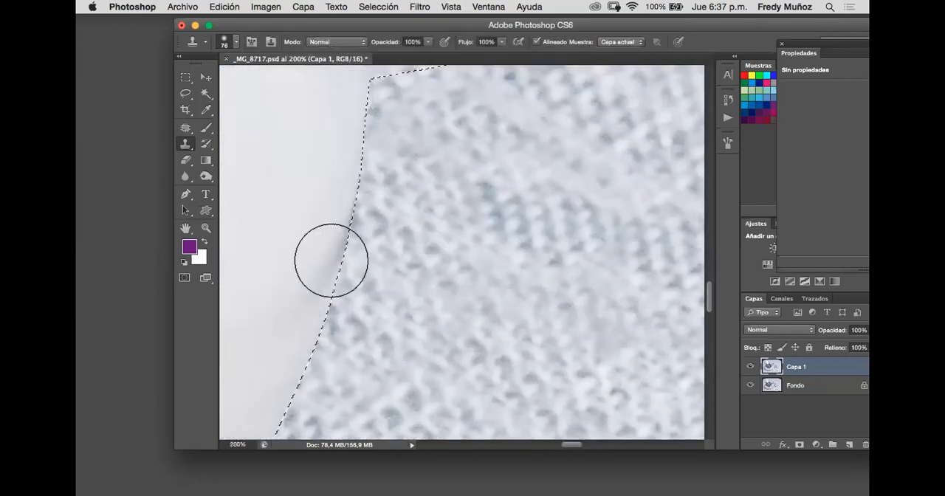
drag(460, 195, 497, 189)
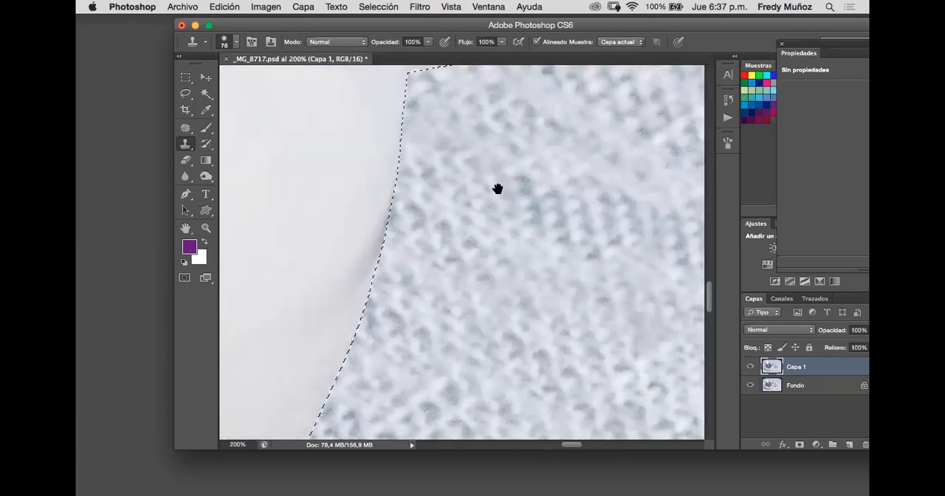
scroll(473, 194, down, 4)
alt+click(542, 260)
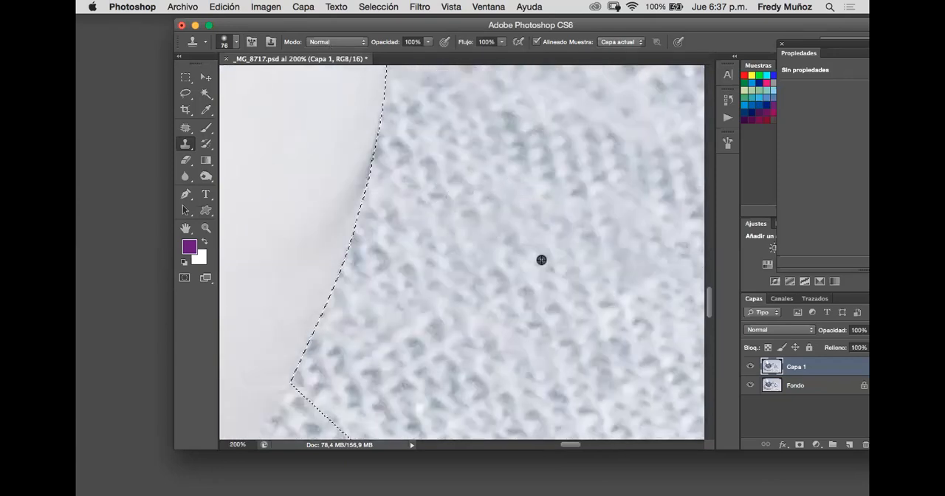
mouse_move(435, 177)
mouse_down()
mouse_move(388, 172)
mouse_move(385, 210)
mouse_up()
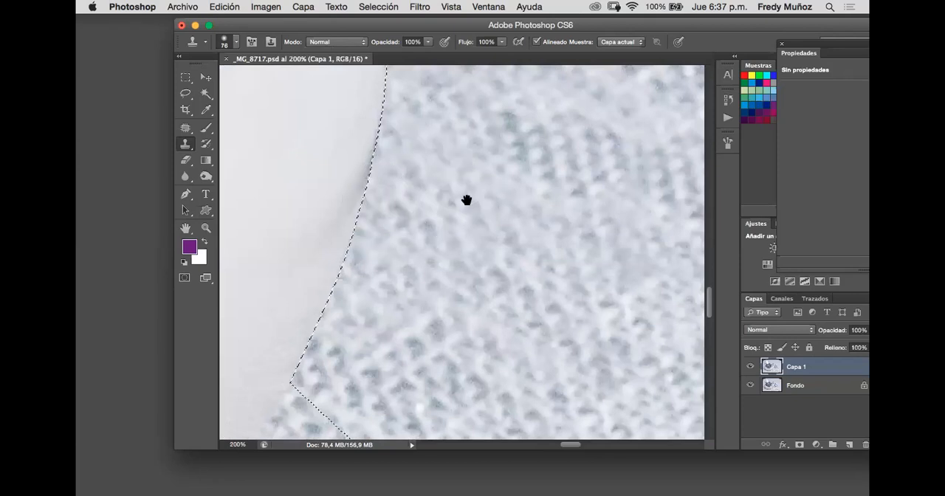
- Undo the clone stroke made on the bowl's white surface
scroll(588, 224, left, 3)
scroll(471, 232, left, 2)
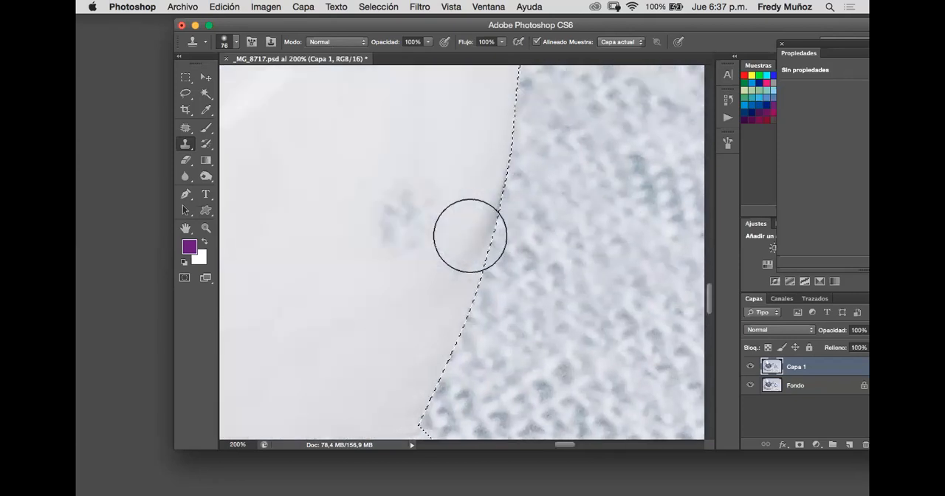
key(super+z)
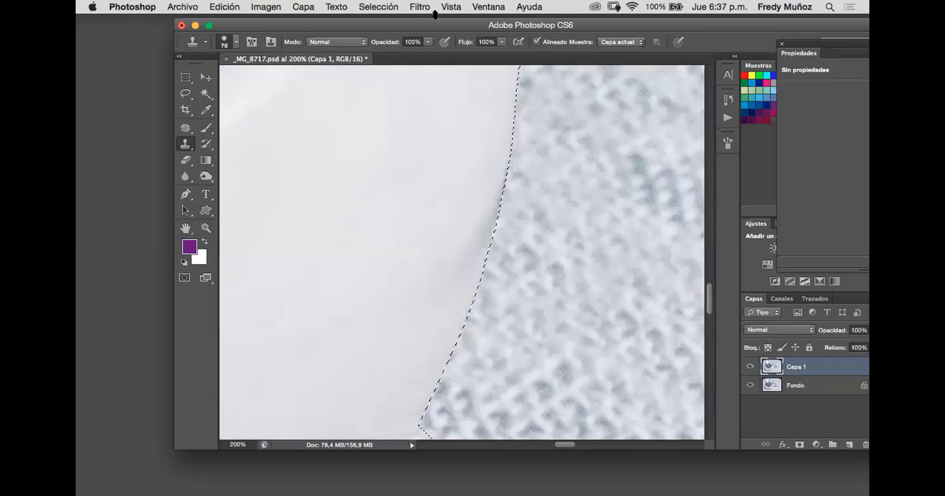
- Invert the selection and clone clean white bowl surface over the grey smudge along the bowl's edge
click(378, 8)
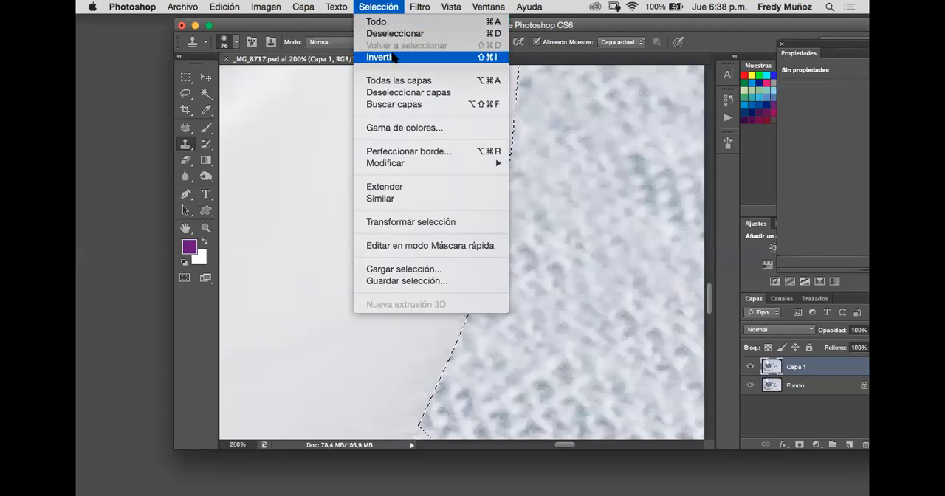
click(393, 58)
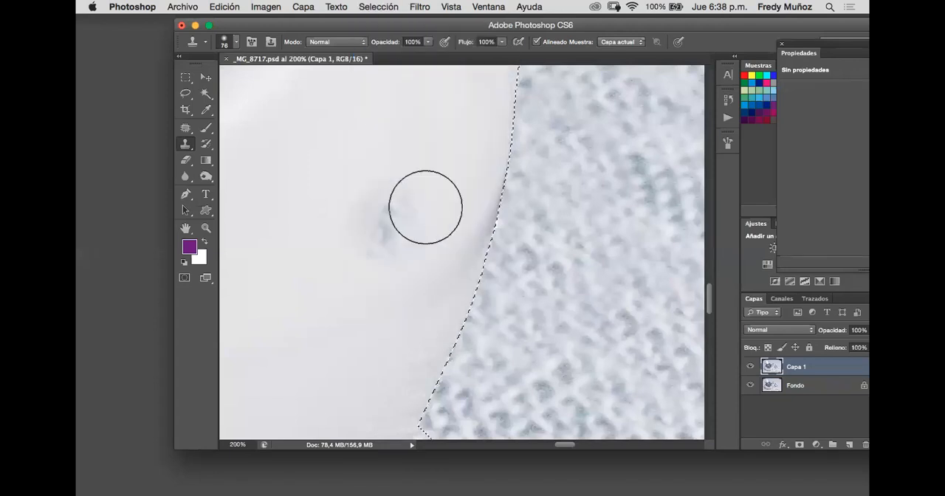
click(367, 220)
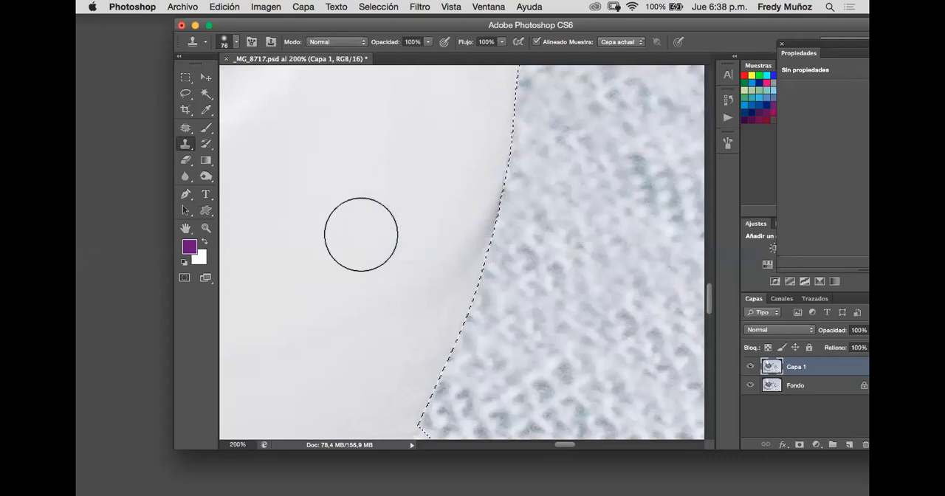
click(371, 258)
key(alt+super+z)
alt+click(367, 251)
click(453, 225)
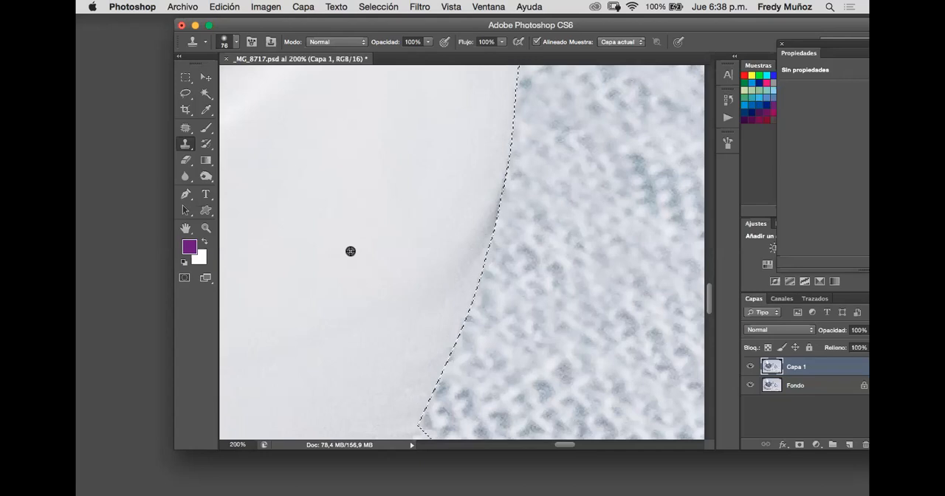
mouse_move(459, 241)
mouse_down()
mouse_move(436, 280)
mouse_move(376, 325)
mouse_move(424, 286)
mouse_move(443, 296)
mouse_move(478, 171)
mouse_move(519, 220)
mouse_up()
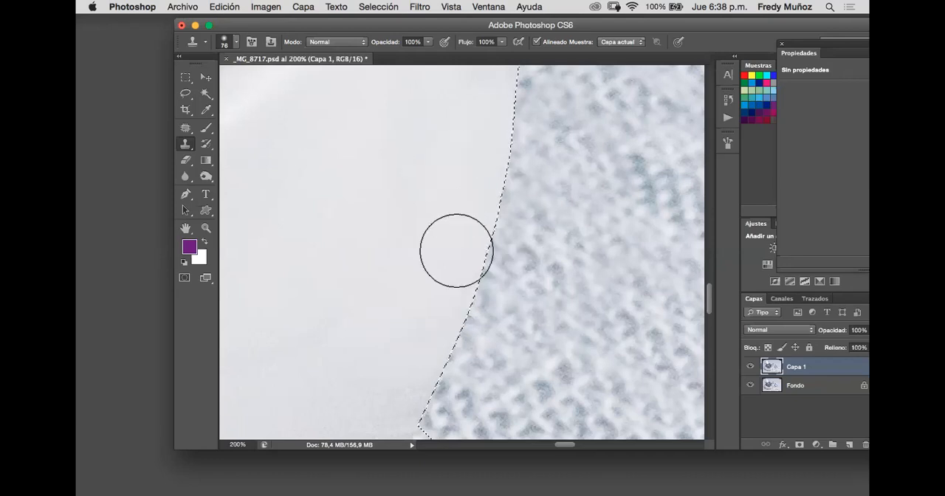
- Examine the retouched bowl edge and the adjoining fabric down to the bowl's lower curve
scroll(456, 251, up, 3)
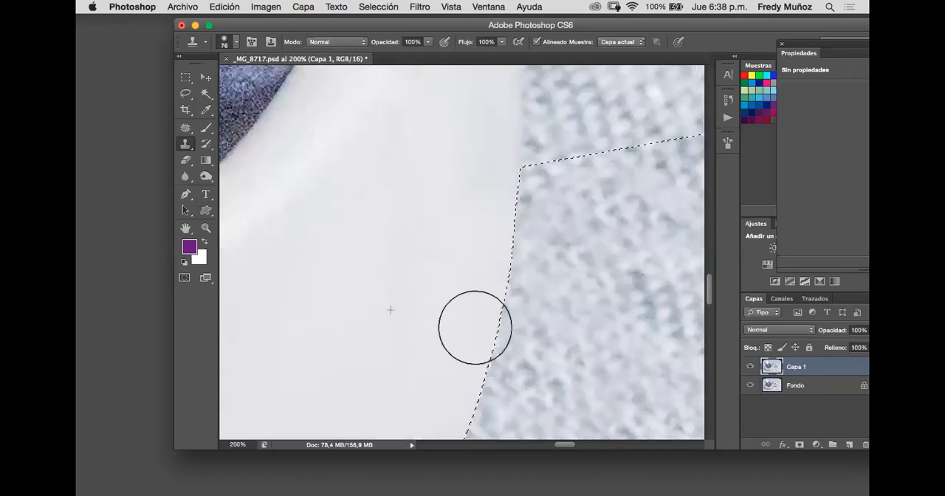
scroll(443, 269, down, 1)
scroll(435, 255, down, 4)
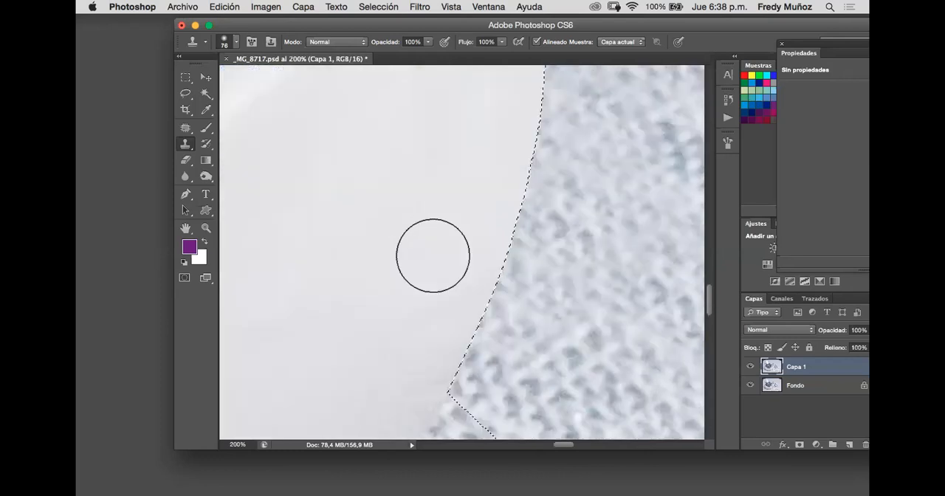
scroll(443, 238, down, 2)
scroll(500, 167, down, 1)
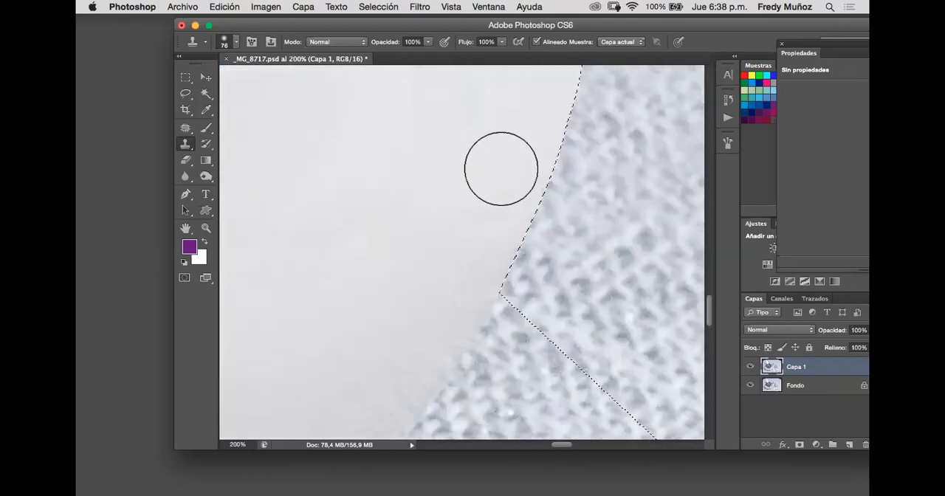
scroll(522, 176, down, 1)
scroll(538, 144, down, 4)
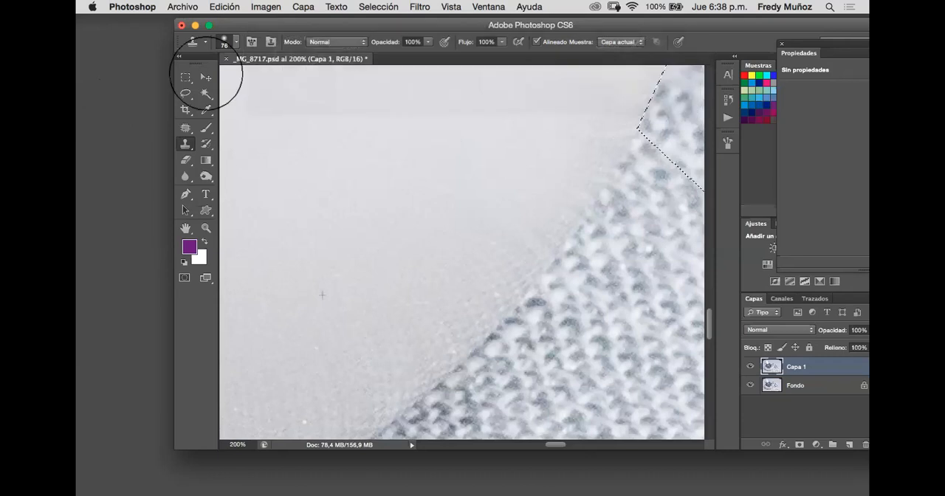
- Clear the selection and review the whole retouched photo
key(super+minus)
click(207, 76)
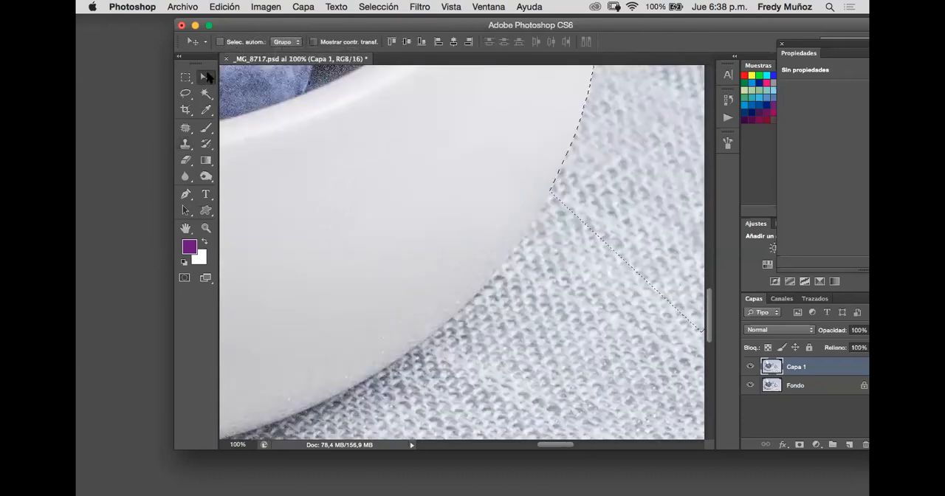
key(super+minus)
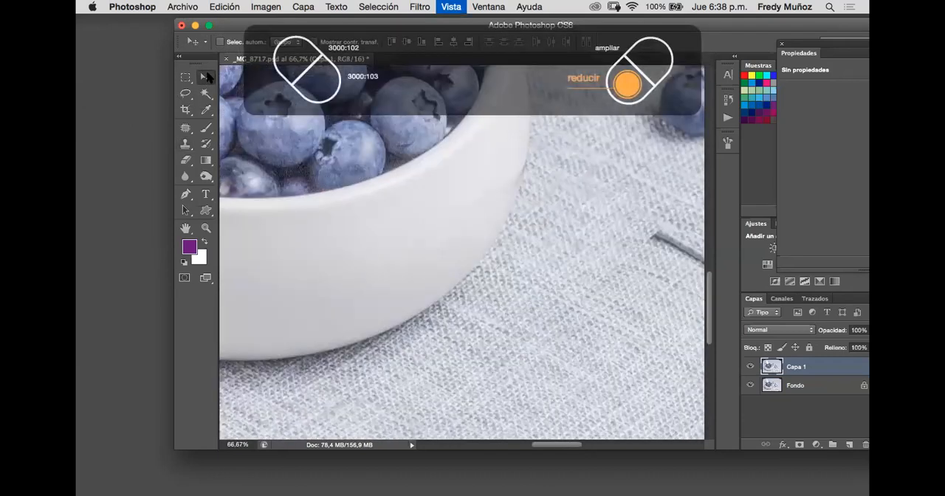
key(super+minus)
key(super+minus)
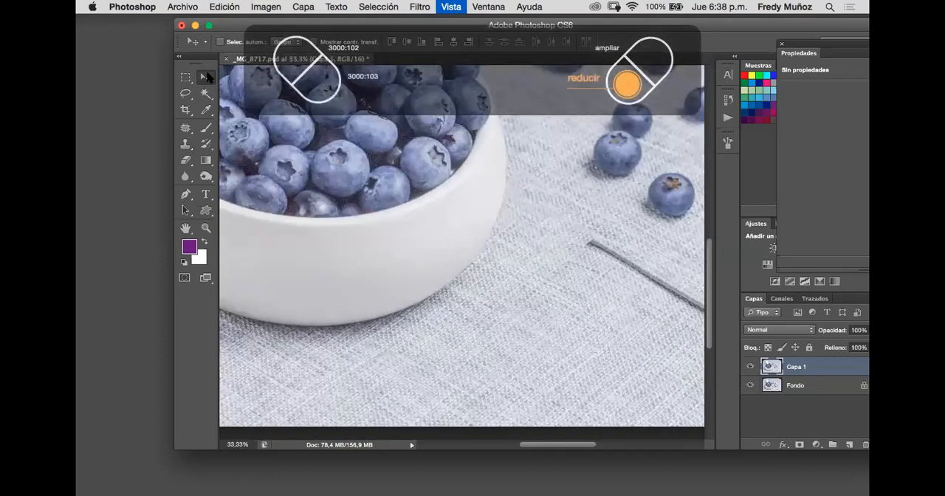
key(super+minus)
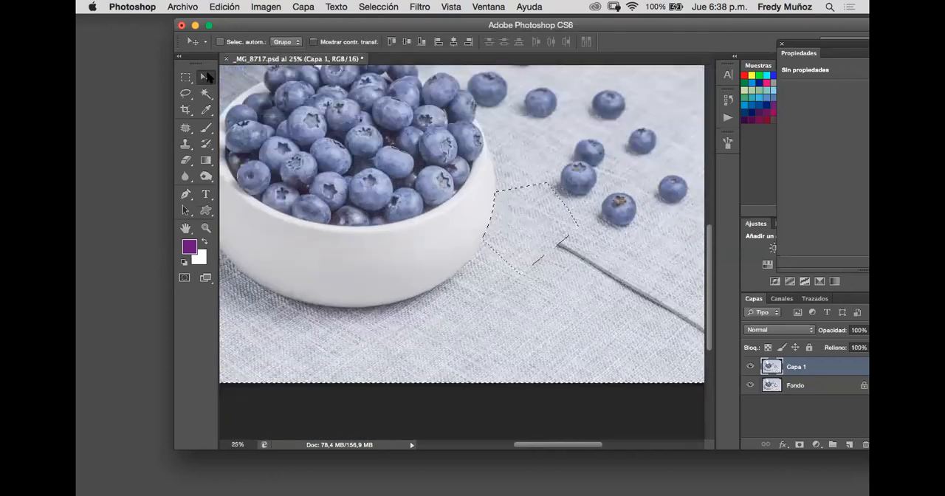
key(super+d)
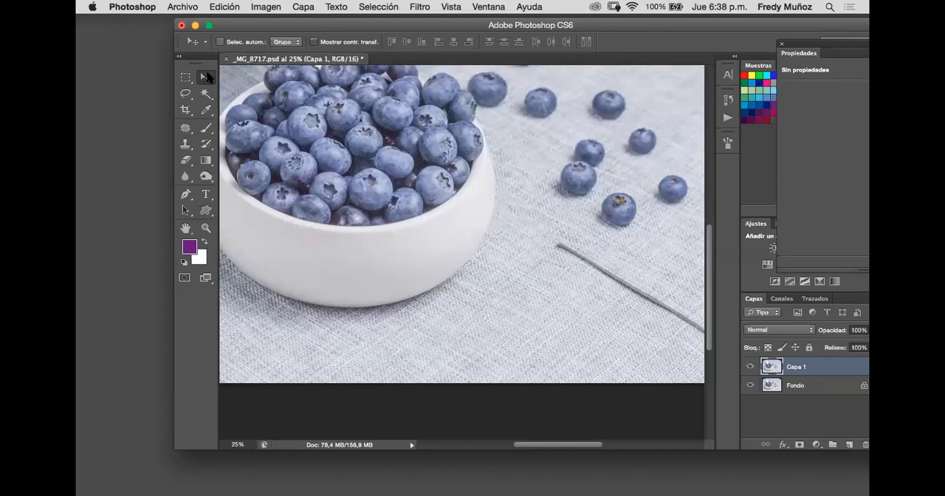
key(super+minus)
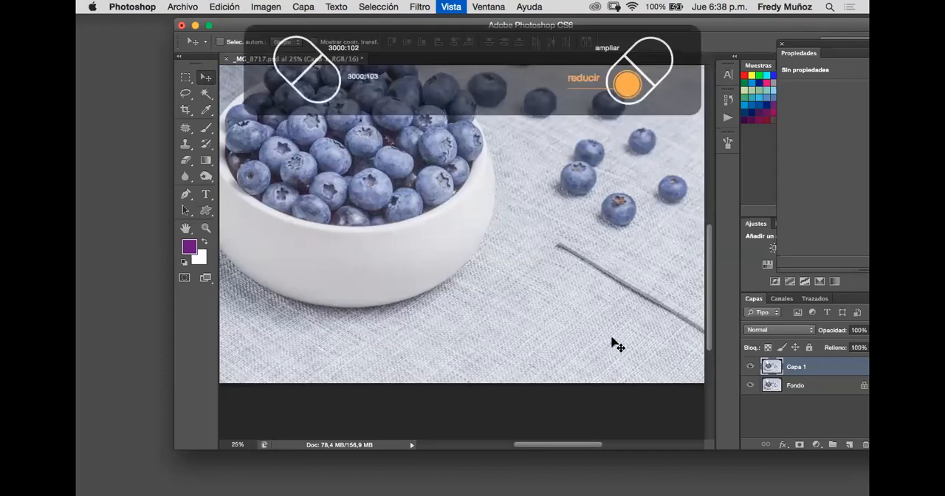
key(super+minus)
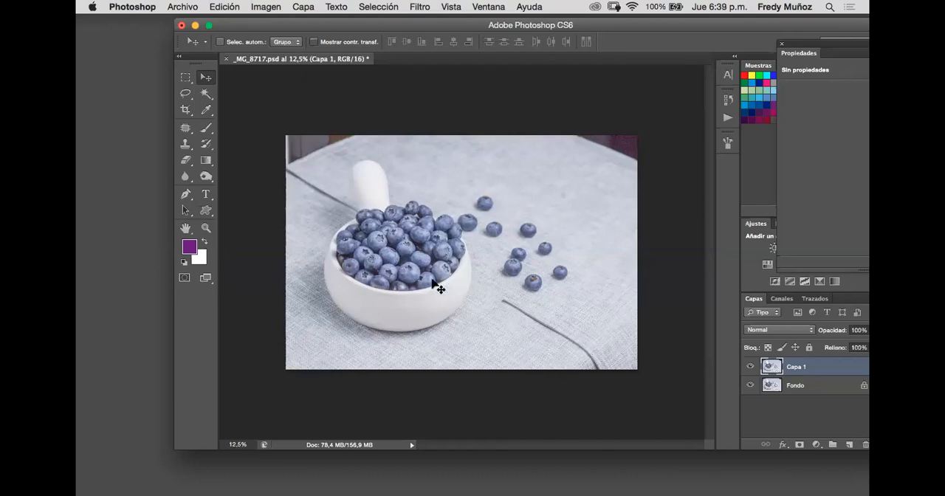
- Set the Clone Stamp's soft brush size to 121 px
drag(186, 143, 250, 140)
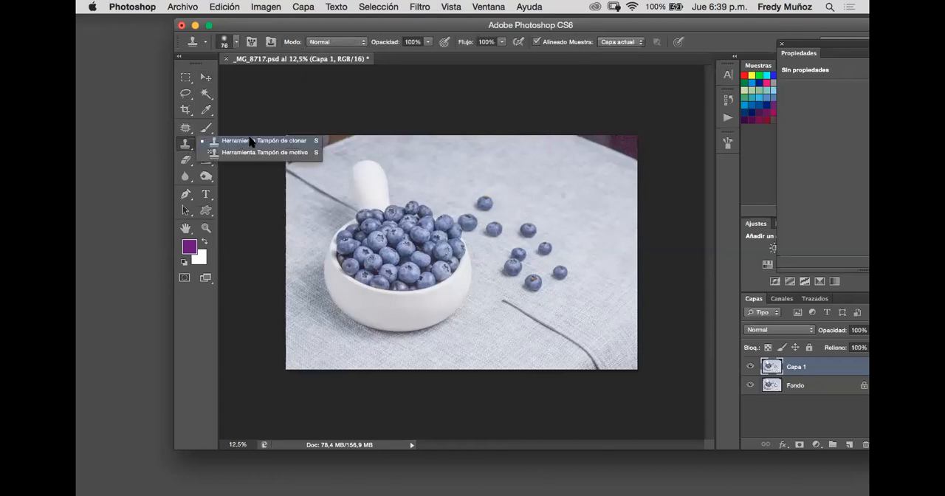
click(250, 140)
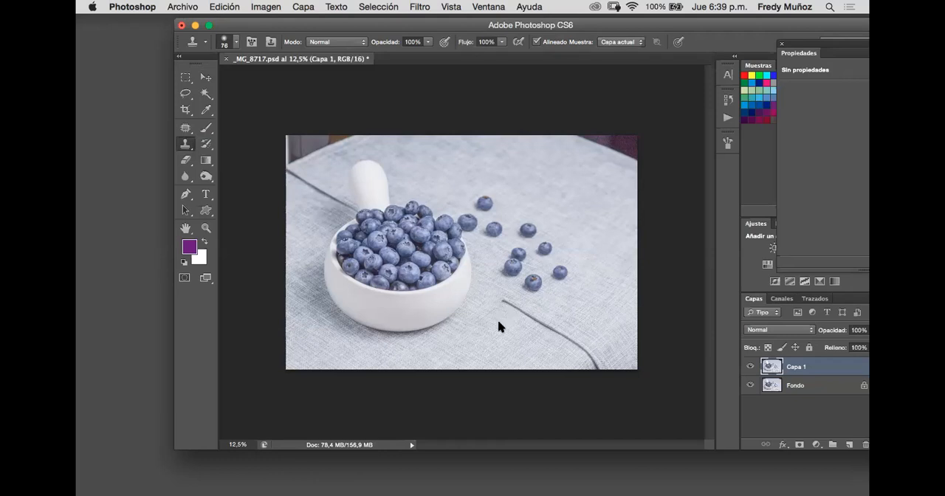
right_click(589, 356)
click(582, 357)
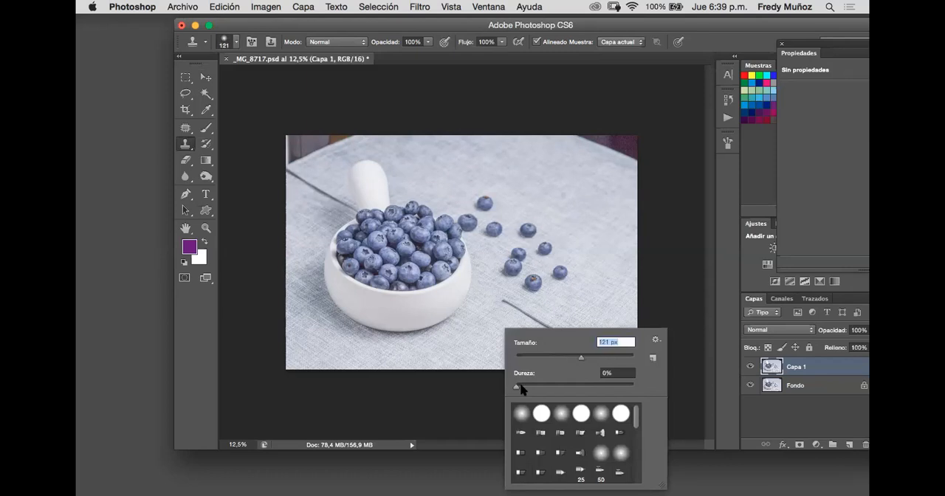
alt+click(500, 313)
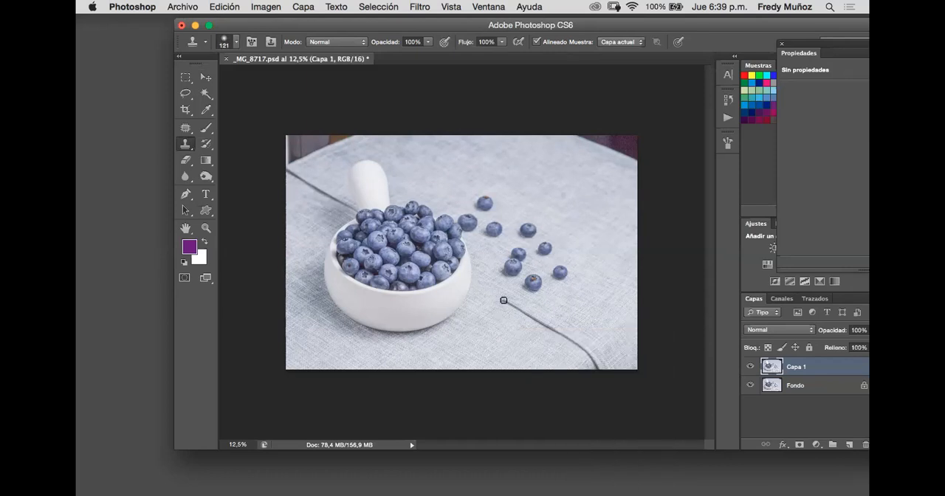
- Clone fabric over the remaining dark seam from beside the bowl down to the photo's lower edge
drag(504, 299, 593, 364)
alt+click(567, 331)
alt+click(600, 317)
mouse_move(603, 359)
mouse_down()
mouse_move(638, 367)
mouse_move(608, 373)
mouse_up()
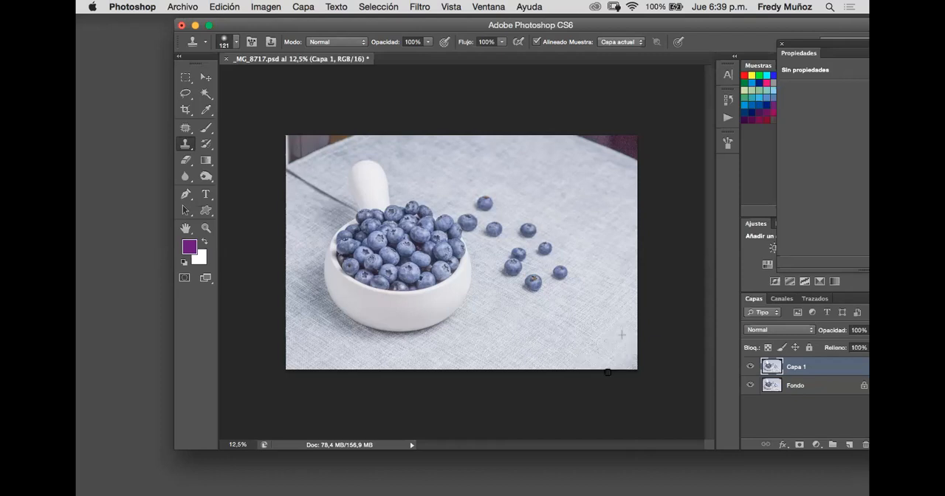
- Even out the cloned fabric around the former seam between the bowl and the photo's lower-right corner with repeated clone dabs
alt+click(571, 344)
click(590, 344)
alt+click(573, 328)
click(562, 344)
alt+click(564, 345)
click(544, 329)
alt+click(535, 336)
alt+click(561, 328)
drag(580, 322, 560, 327)
click(552, 330)
click(554, 323)
alt+click(486, 348)
click(559, 334)
click(533, 335)
click(533, 327)
click(592, 339)
click(604, 331)
click(607, 309)
click(603, 306)
click(595, 325)
- Clone tablecloth fabric over the dark purple background and the cloth's edge in the photo's upper-right corner
alt+click(602, 160)
click(621, 149)
key(super+plus)
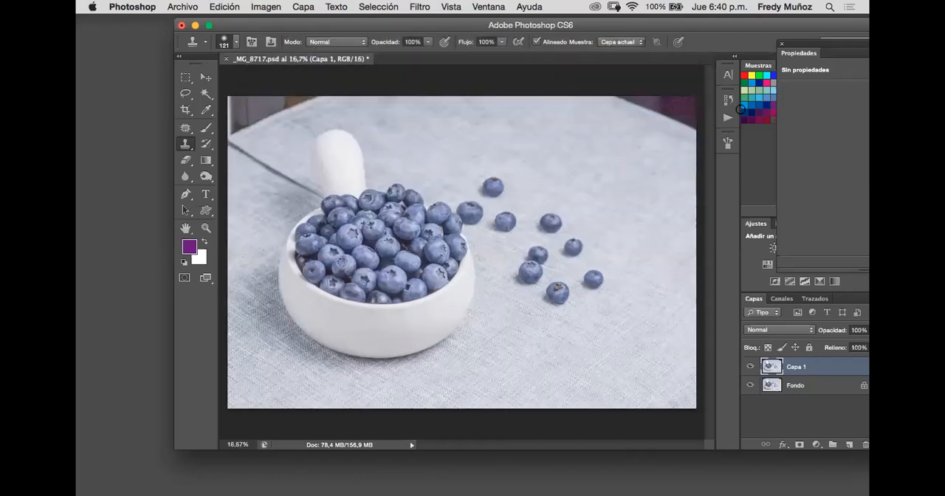
key(super+plus)
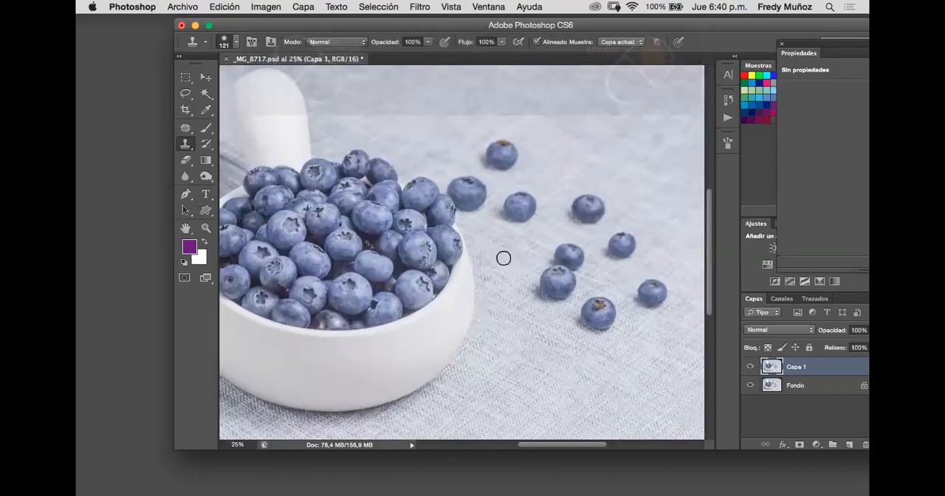
drag(504, 259, 433, 312)
drag(495, 274, 567, 215)
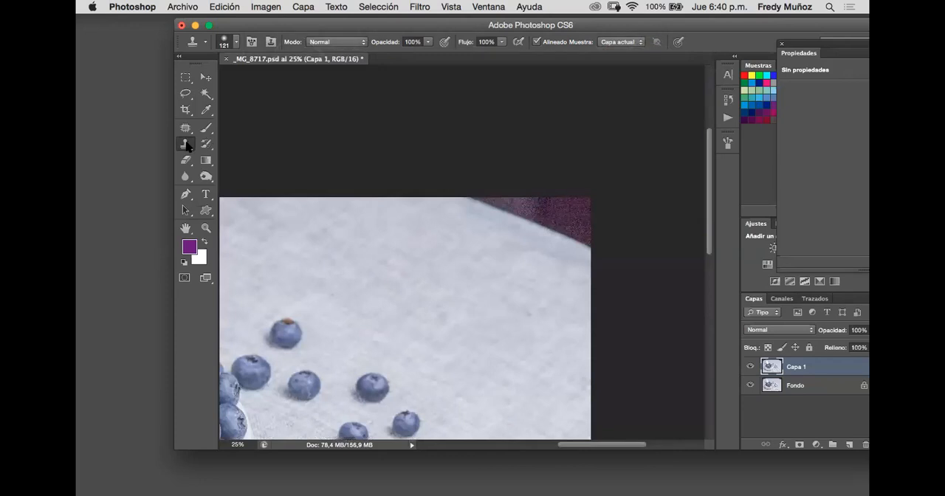
click(186, 145)
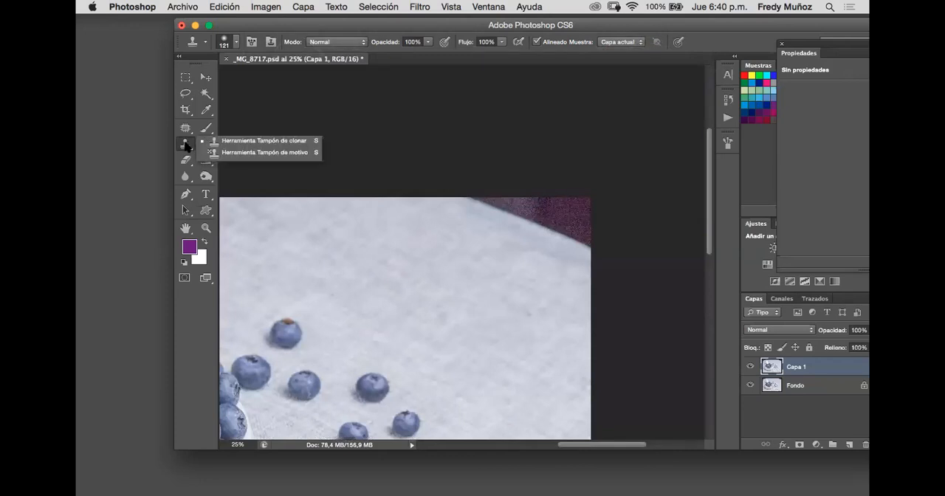
click(278, 141)
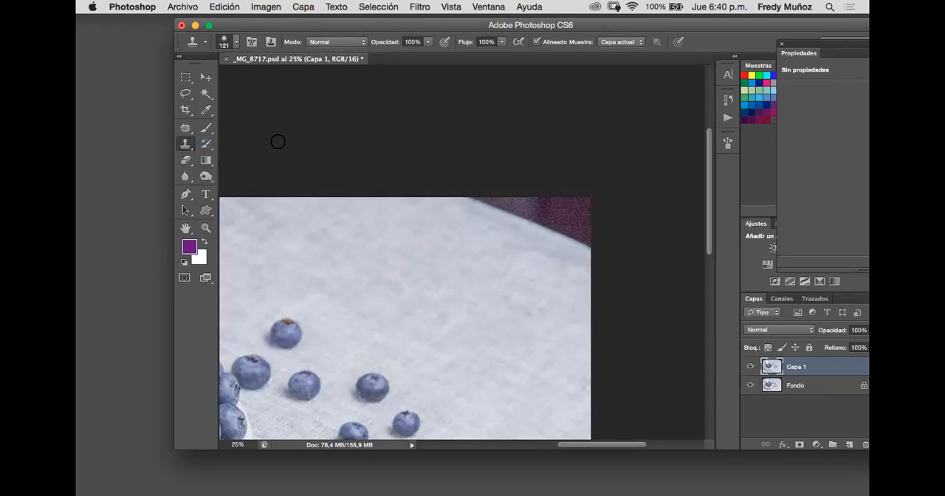
alt+click(489, 236)
mouse_move(547, 234)
mouse_down()
mouse_move(546, 222)
mouse_move(481, 202)
mouse_move(585, 246)
mouse_move(529, 207)
mouse_move(582, 236)
mouse_move(551, 219)
mouse_move(590, 223)
mouse_move(566, 207)
mouse_move(502, 202)
mouse_move(566, 211)
mouse_move(552, 206)
mouse_move(582, 204)
mouse_up()
alt+click(531, 291)
mouse_move(542, 257)
mouse_down()
mouse_move(500, 240)
mouse_move(506, 226)
mouse_move(536, 221)
mouse_up()
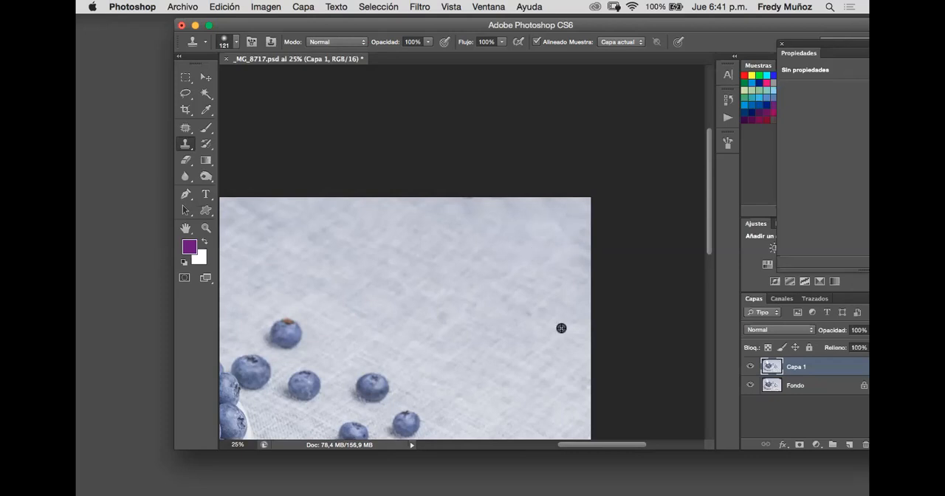
click(528, 340)
- Review the whole retouched photo and save the document
key(super+minus)
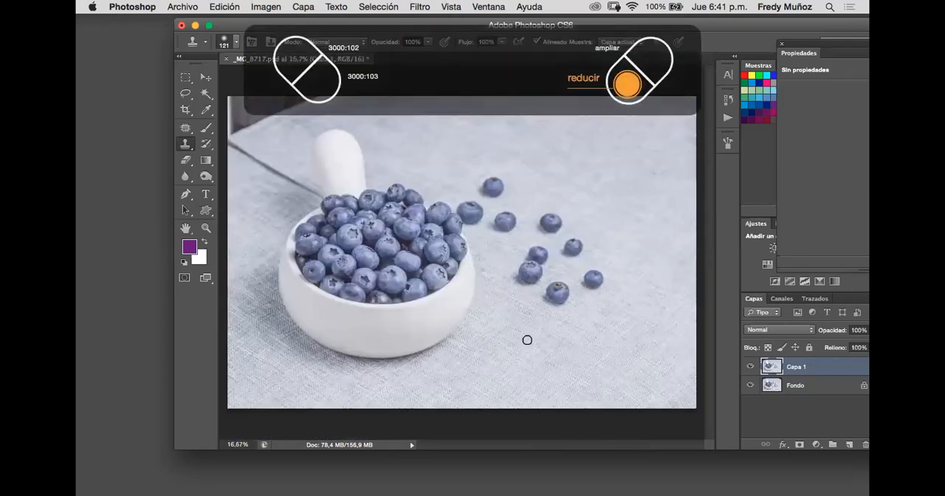
key(super+minus)
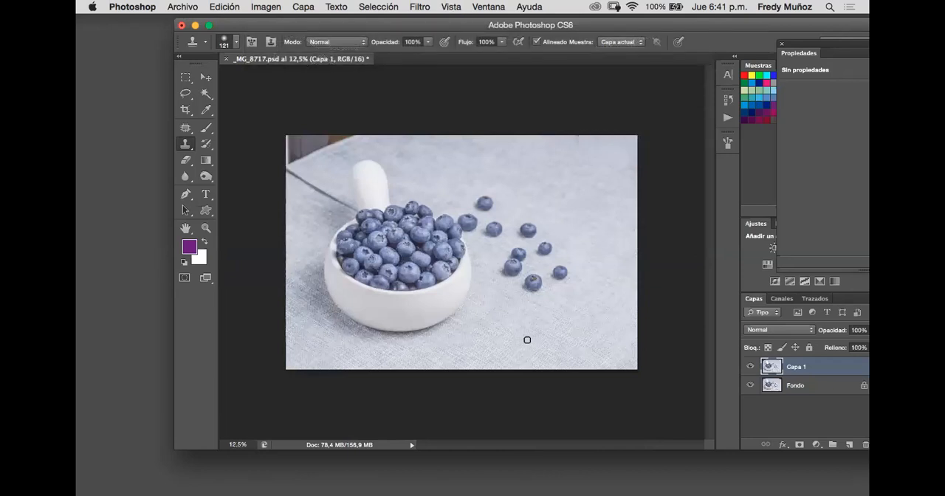
key(super+plus)
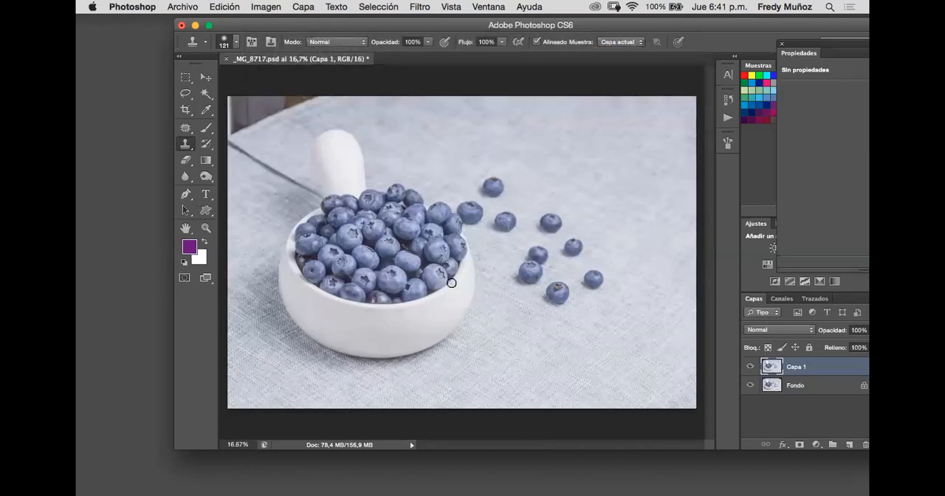
key(super+s)
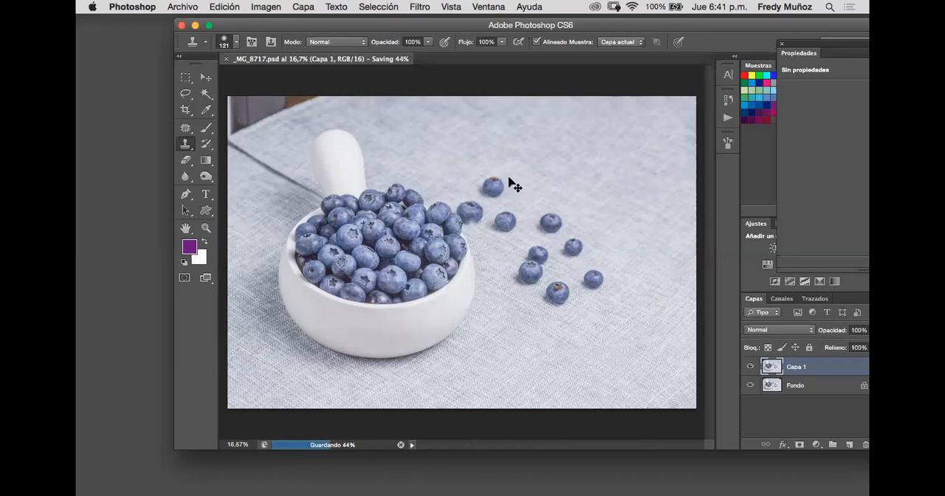
scroll(508, 178, down, 1)
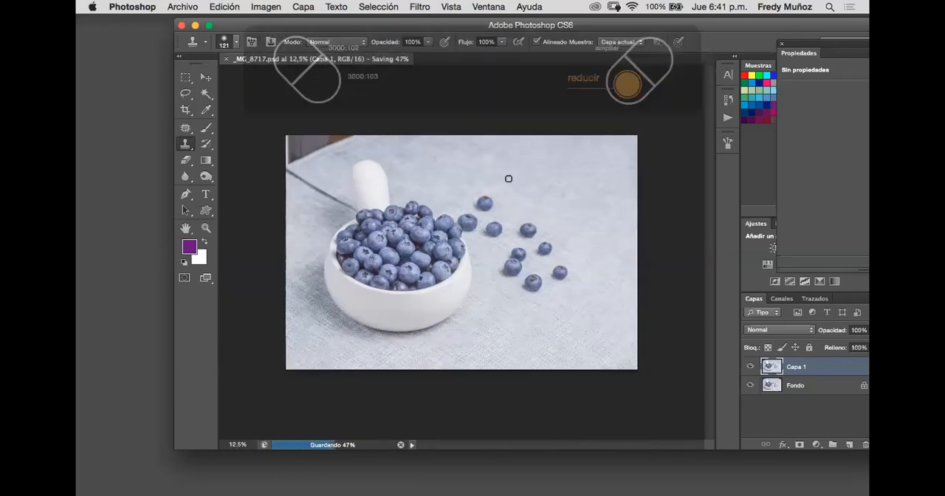